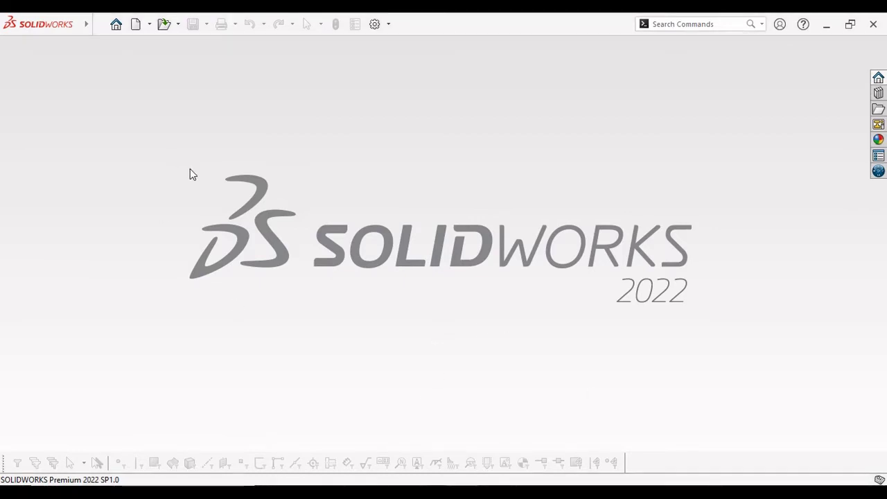
# Step: Create a new SOLIDWORKS part document
pyautogui.click(135, 25)
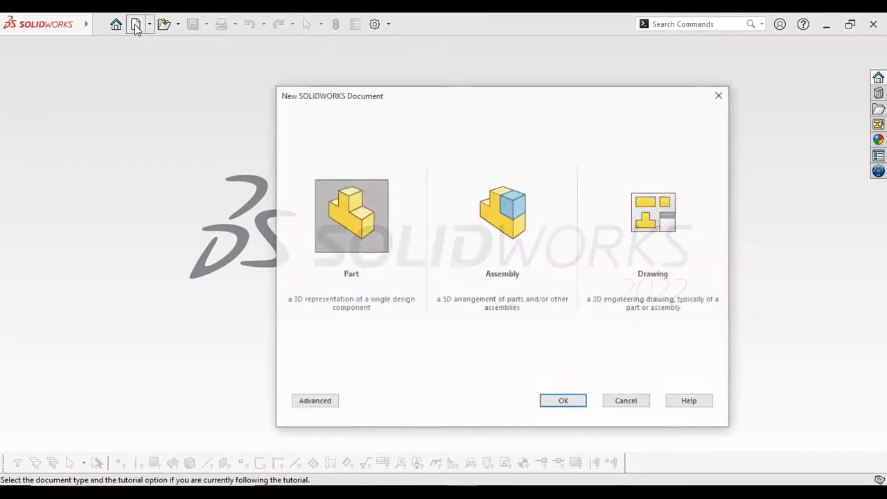
pyautogui.click(379, 228)
pyautogui.click(564, 402)
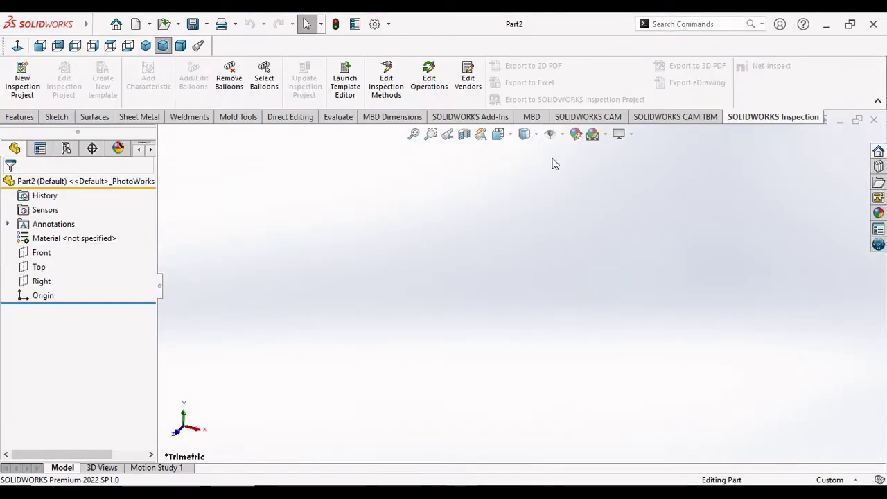
# Step: Set the viewport scene to Plain White and the part units to MMGS
pyautogui.click(605, 134)
pyautogui.click(620, 166)
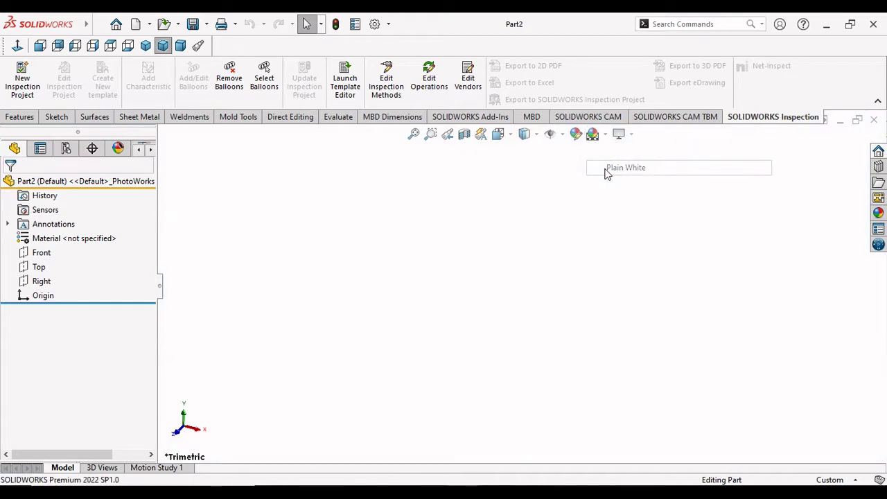
pyautogui.click(823, 481)
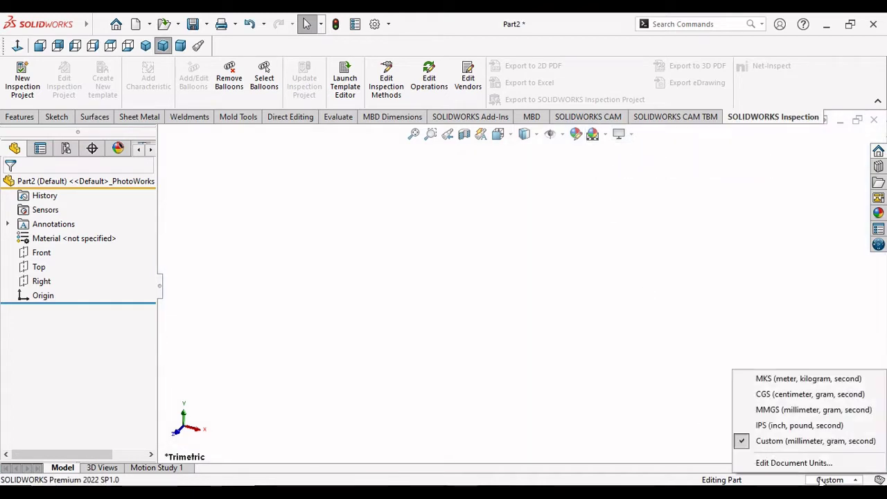
pyautogui.click(781, 412)
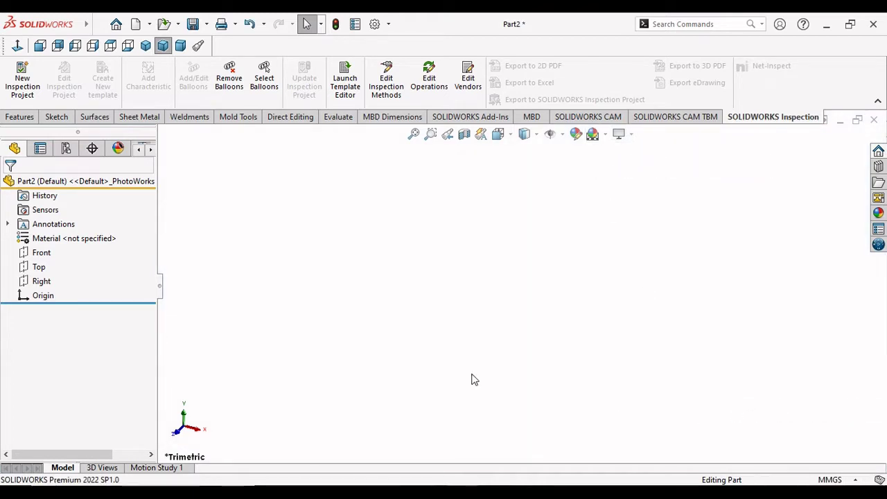
# Step: Start a new sketch on the Right plane
pyautogui.click(35, 283)
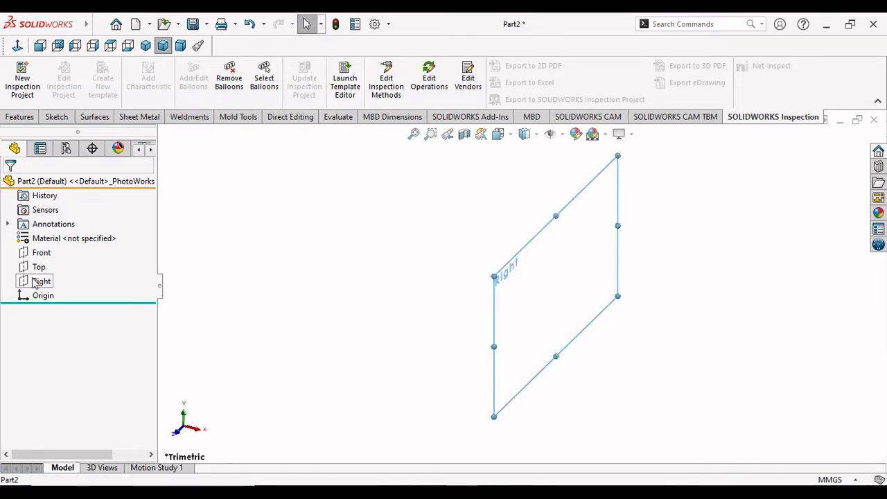
pyautogui.click(44, 257)
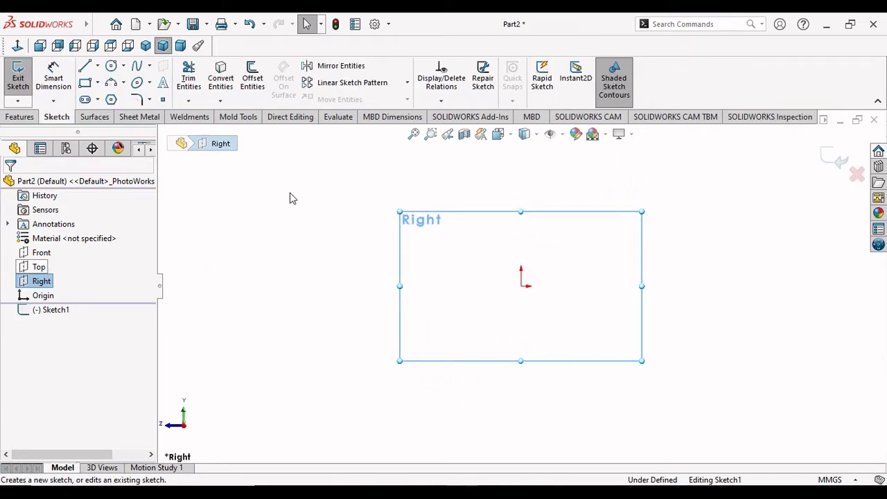
pyautogui.click(444, 218)
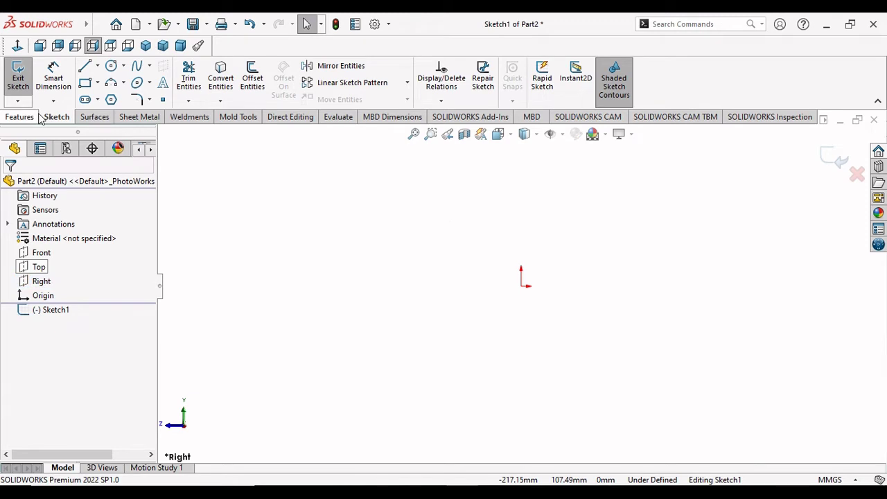
# Step: Draw a horizontal centerline across the origin as the drill axis, then bring up Options
pyautogui.click(99, 66)
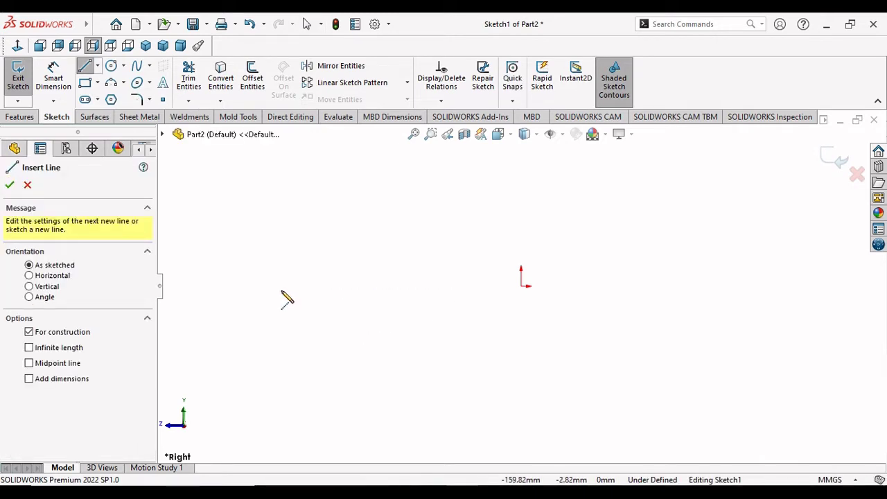
pyautogui.click(279, 286)
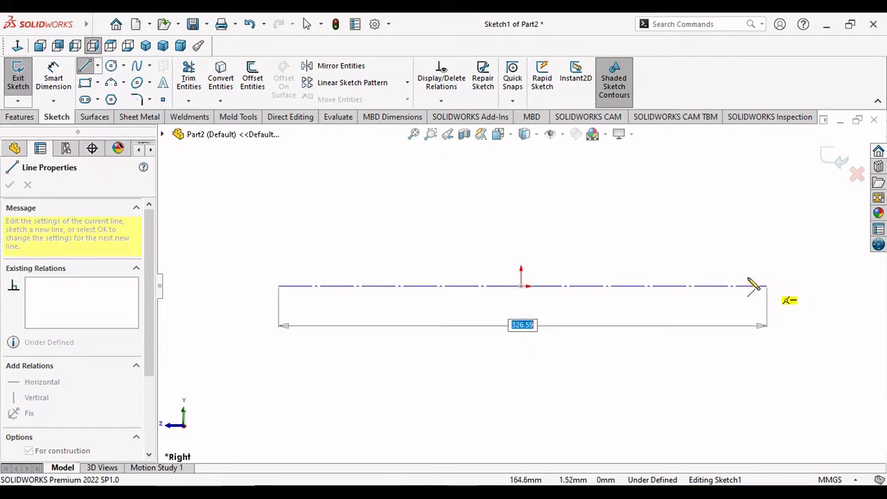
pyautogui.click(766, 286)
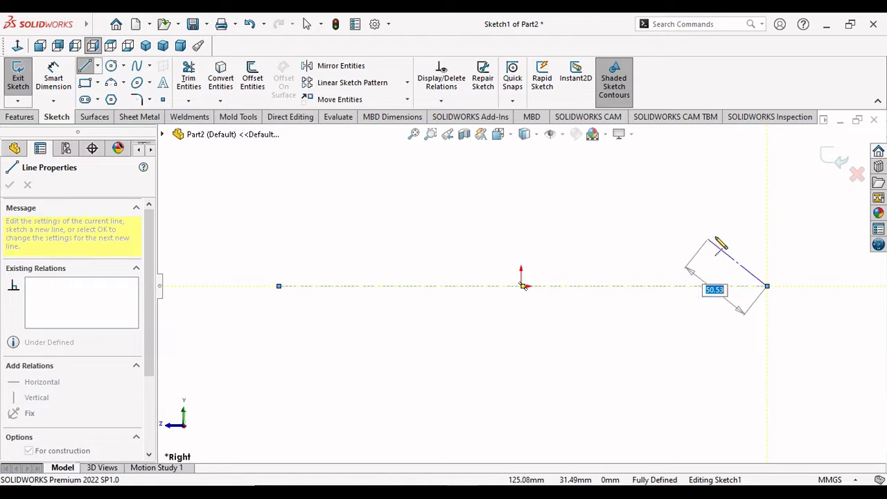
pyautogui.rightClick(735, 244)
pyautogui.click(719, 245)
pyautogui.click(564, 275)
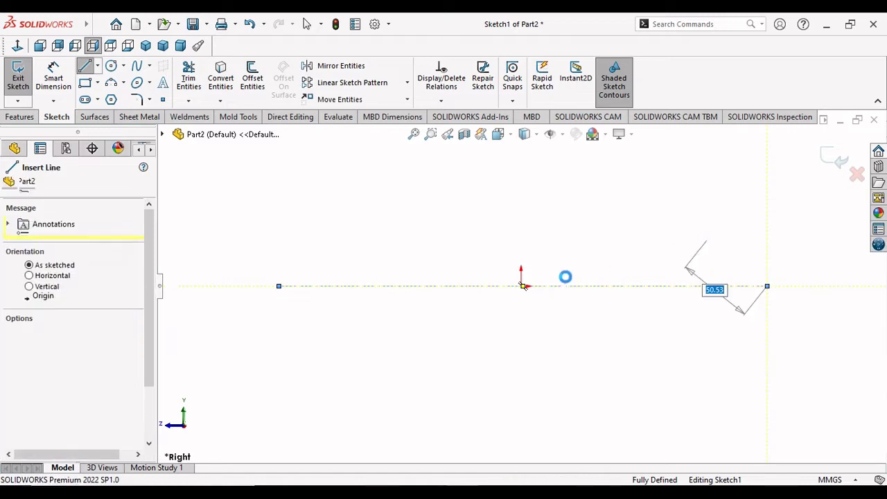
pyautogui.press('Escape')
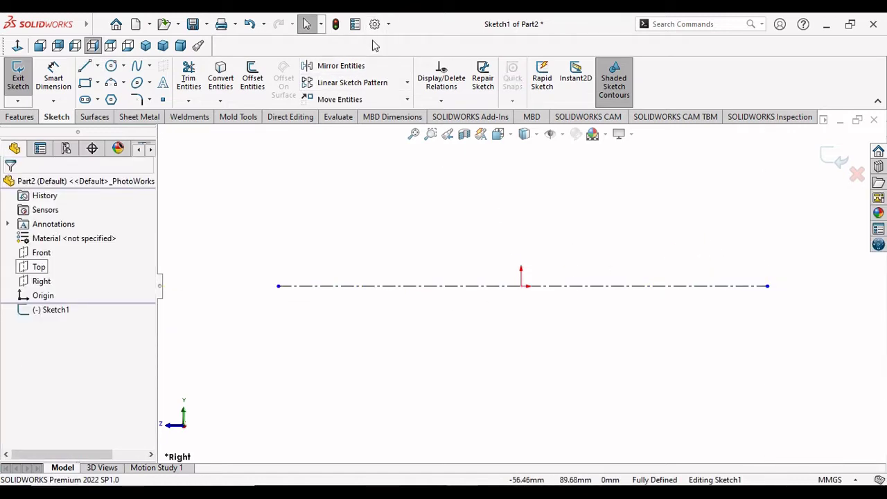
pyautogui.hotkey('alt', 't')
pyautogui.press('o')
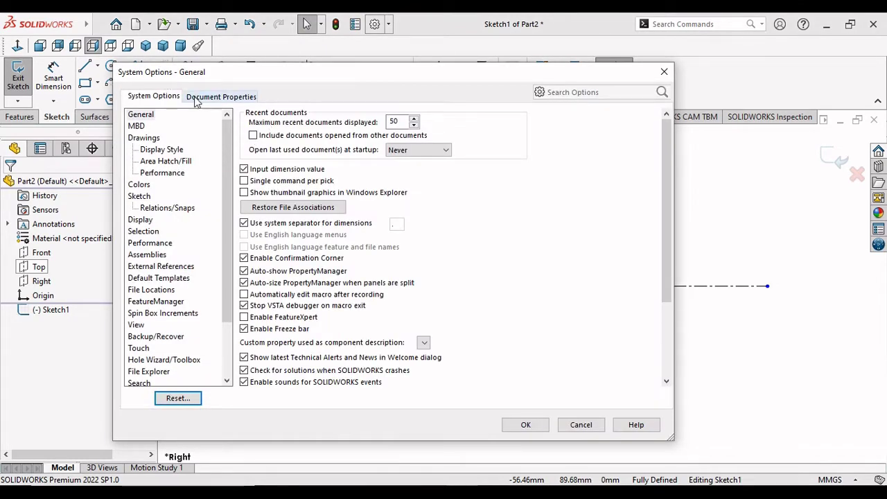
# Step: Set the part's overall drafting standard to ANSI
pyautogui.click(196, 97)
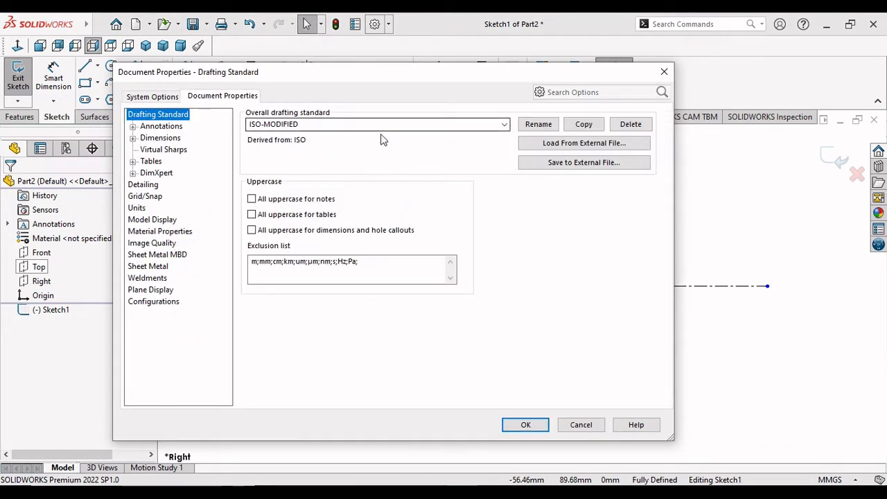
pyautogui.click(504, 125)
pyautogui.click(294, 146)
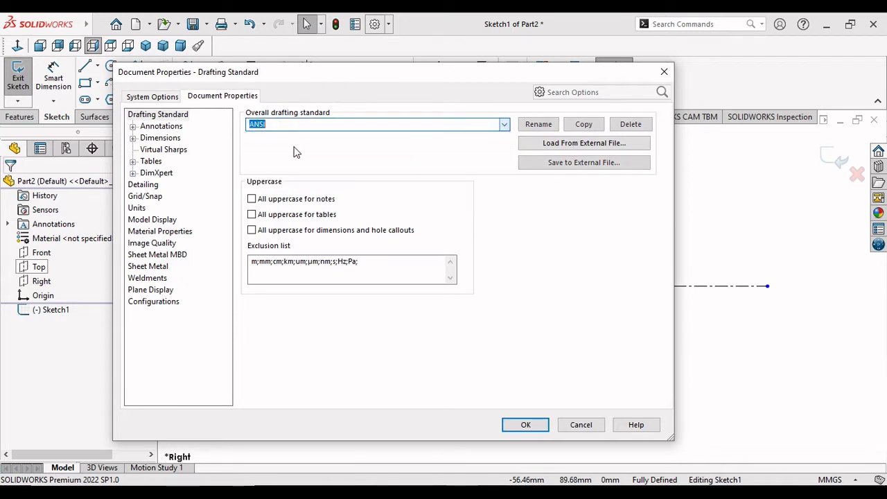
# Step: Raise shaded and wireframe image-quality resolutions nearly to maximum and apply
pyautogui.click(162, 246)
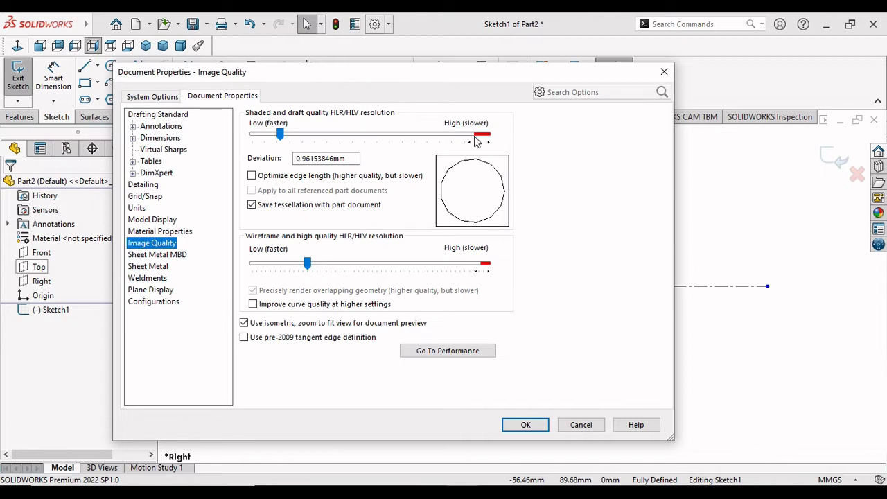
pyautogui.click(475, 140)
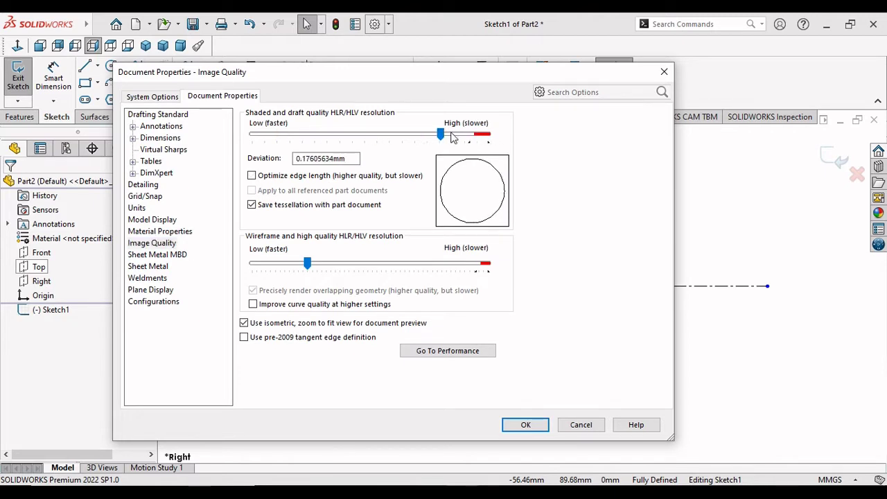
pyautogui.moveTo(452, 137); pyautogui.dragTo(471, 137)
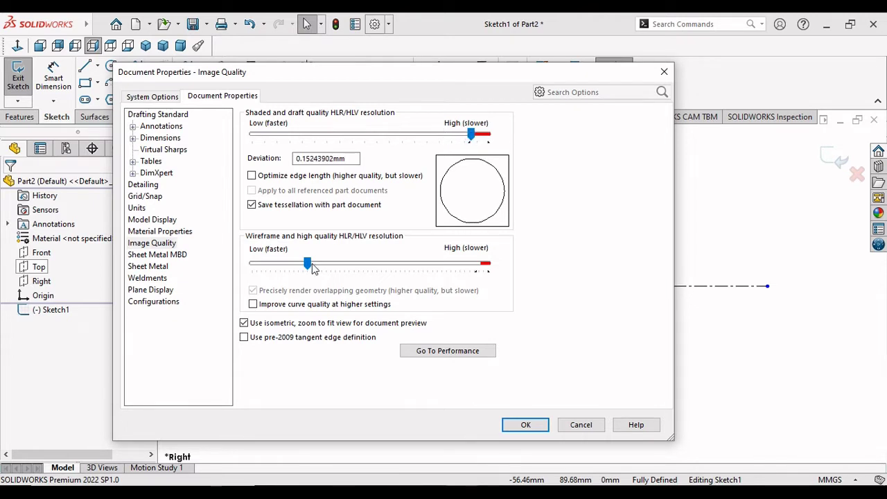
pyautogui.moveTo(308, 265); pyautogui.dragTo(483, 271)
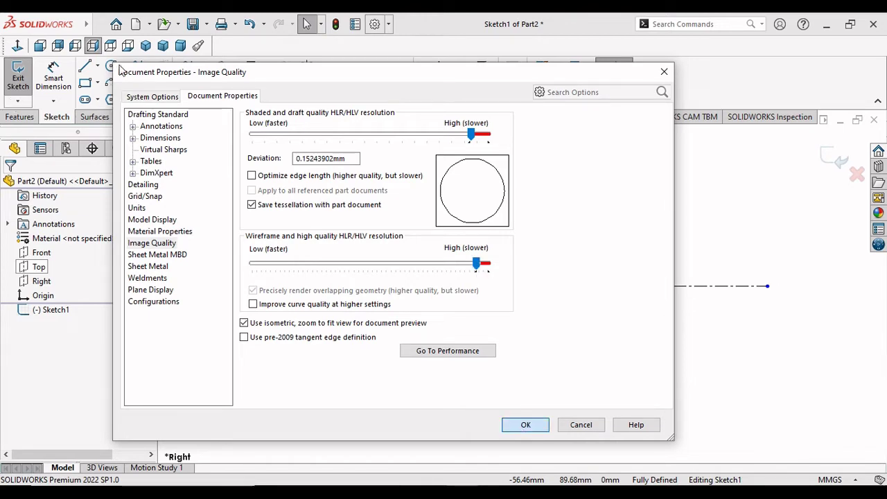
pyautogui.press('Return')
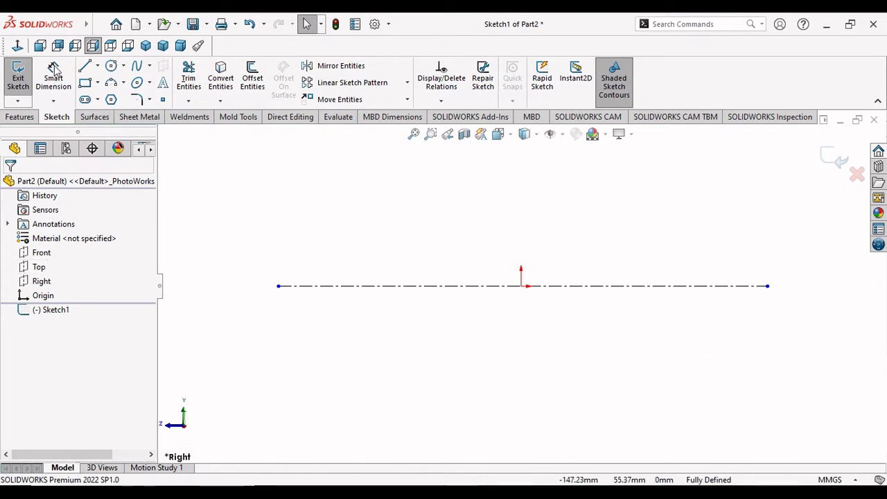
# Step: Draw the profile's tang end edge, first short step and long tapered shank line
pyautogui.click(86, 66)
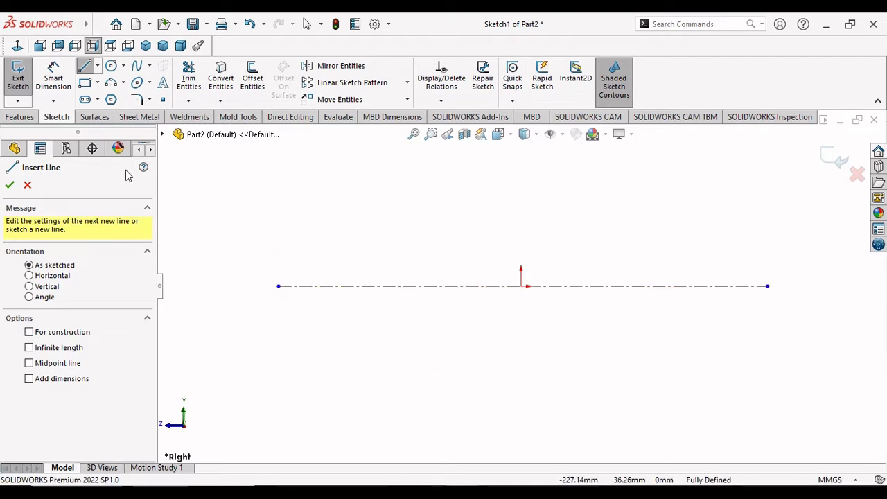
pyautogui.click(279, 285)
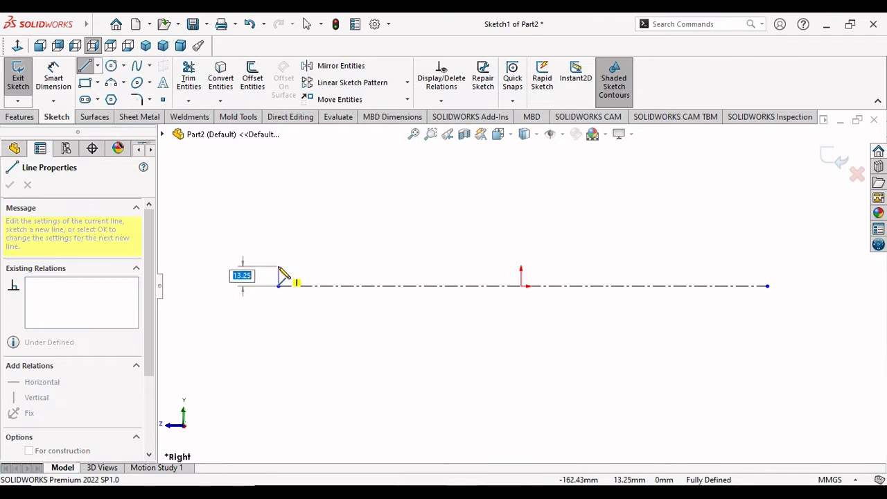
pyautogui.click(278, 268)
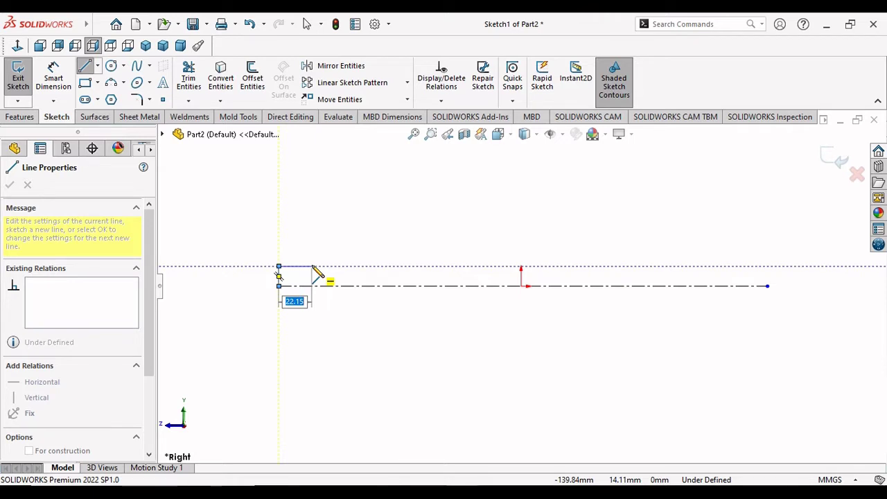
pyautogui.click(313, 267)
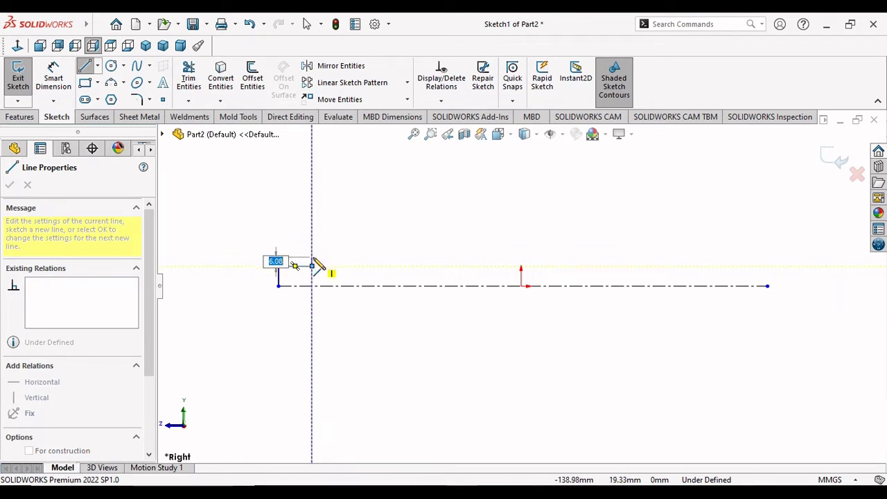
pyautogui.click(313, 266)
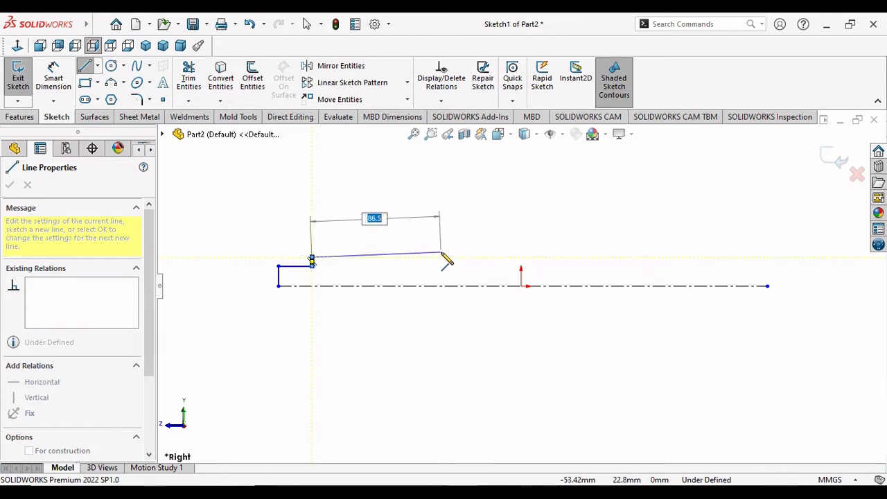
pyautogui.click(441, 253)
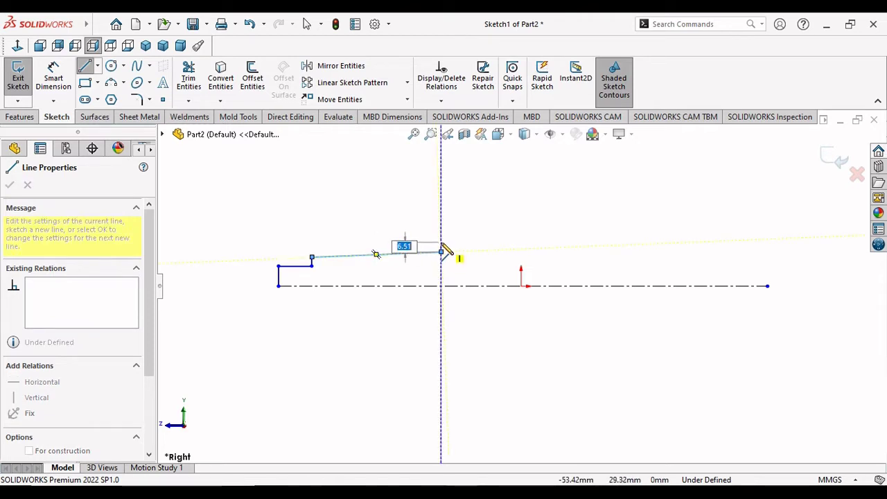
# Step: Add the small steps and long body line, closing the profile down onto the centerline
pyautogui.click(441, 252)
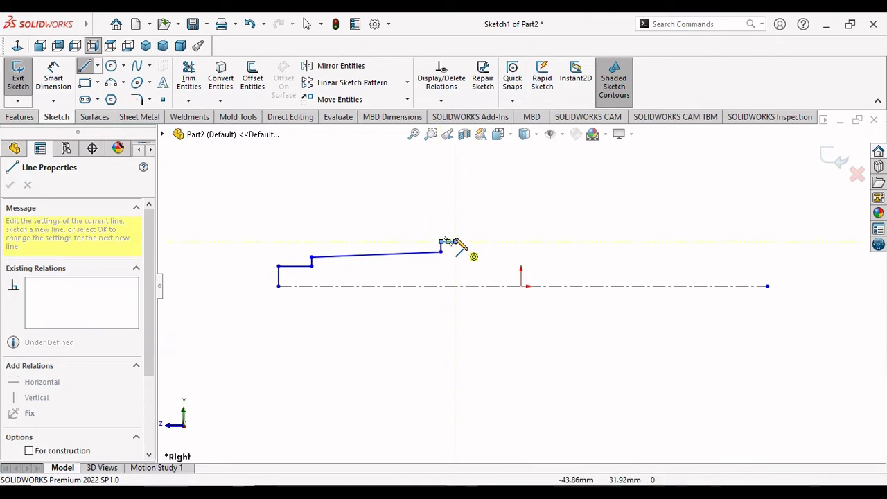
pyautogui.click(456, 242)
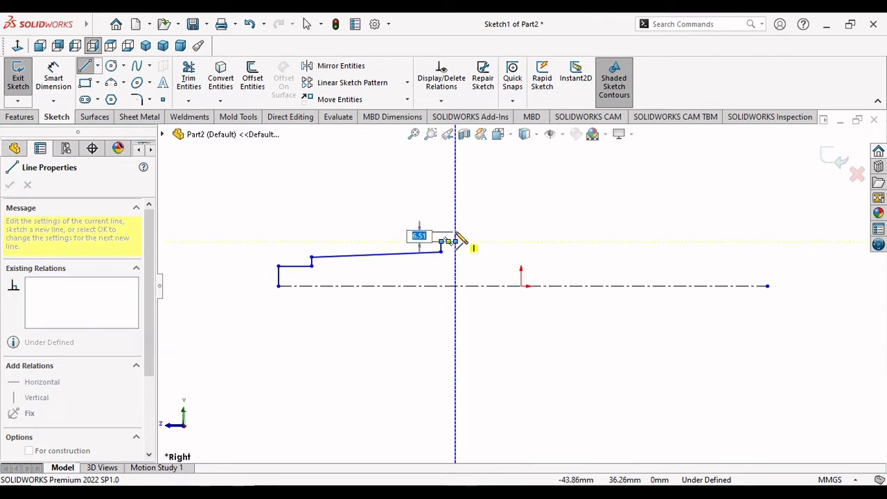
pyautogui.doubleClick(456, 240)
pyautogui.click(455, 233)
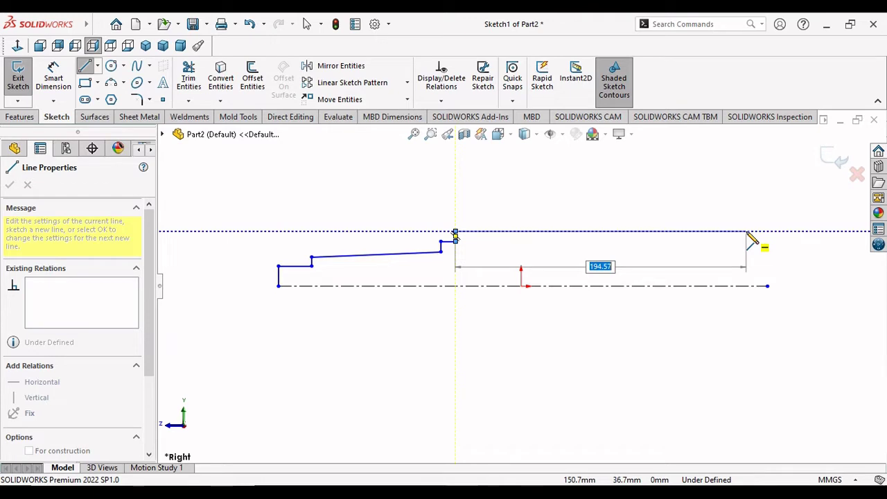
pyautogui.click(729, 231)
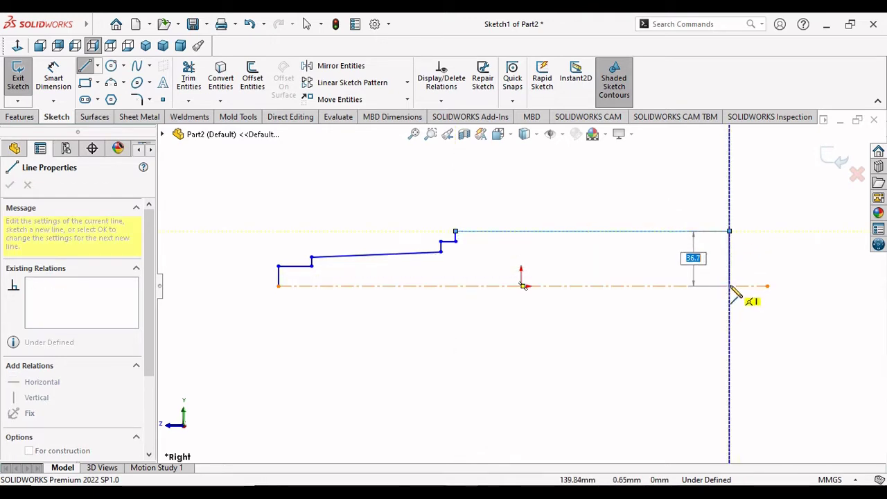
pyautogui.click(729, 286)
pyautogui.rightClick(732, 293)
pyautogui.click(741, 301)
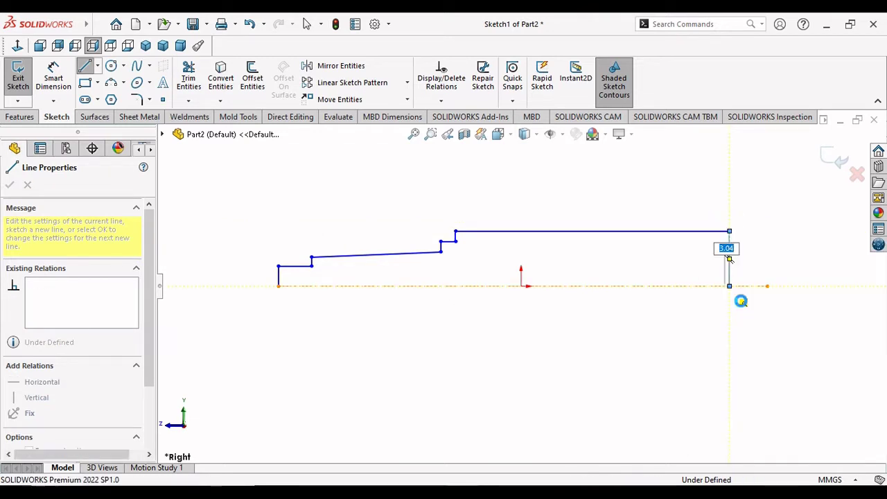
# Step: Dimension the left end height as 9 mm and the first step length as 18 mm
pyautogui.scroll(-2, 465, 280)
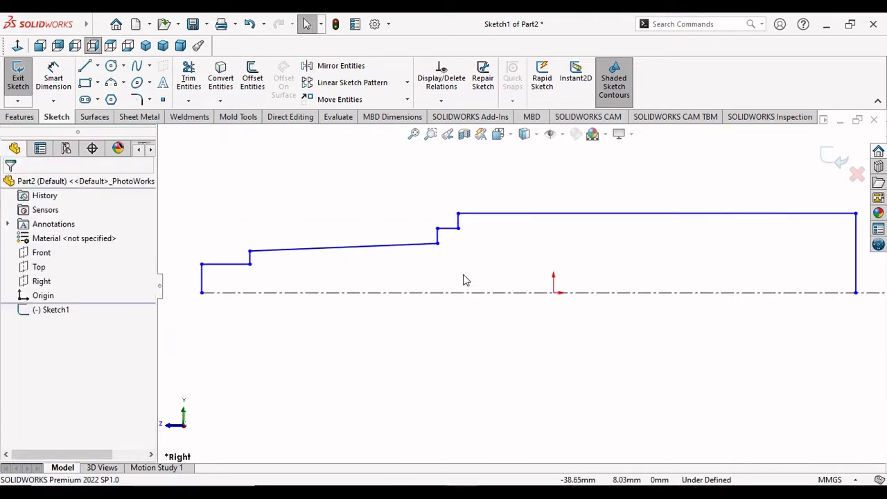
pyautogui.scroll(1, 464, 280)
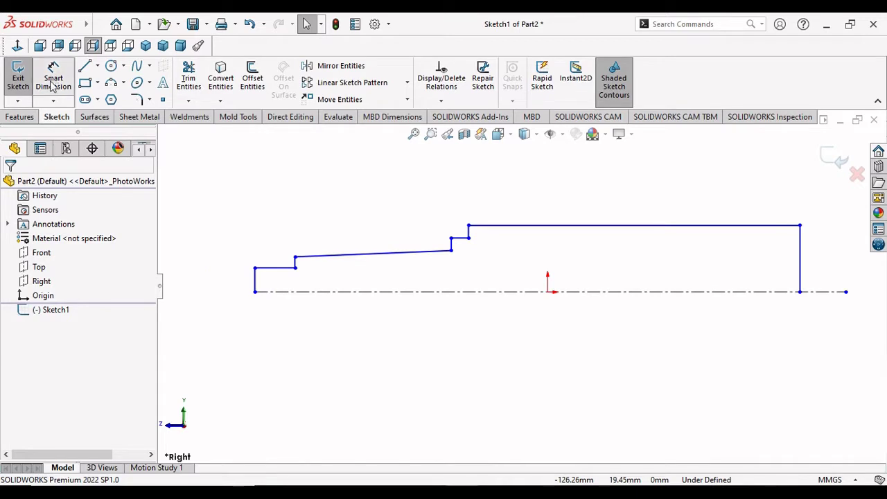
pyautogui.click(253, 287)
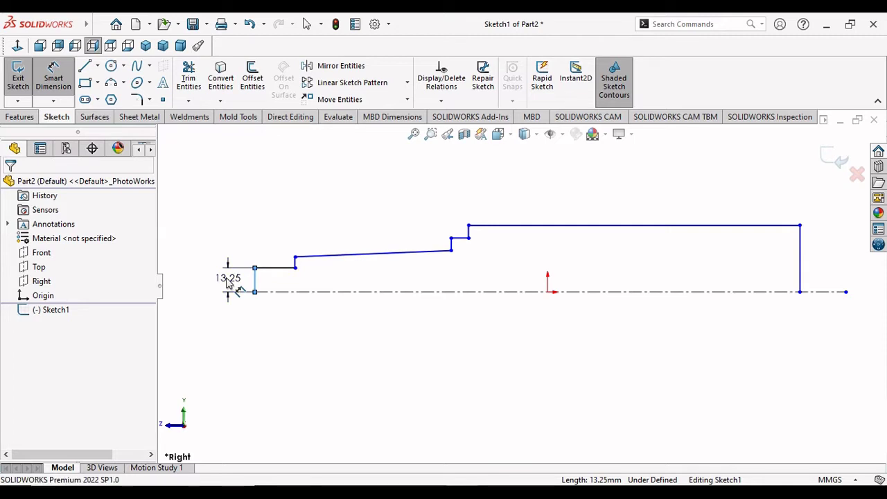
pyautogui.click(229, 281)
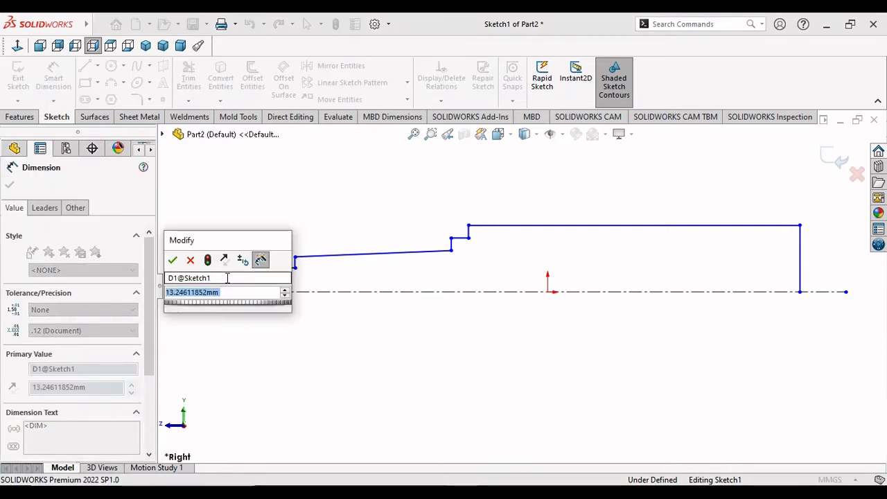
pyautogui.write('9')
pyautogui.press('Return')
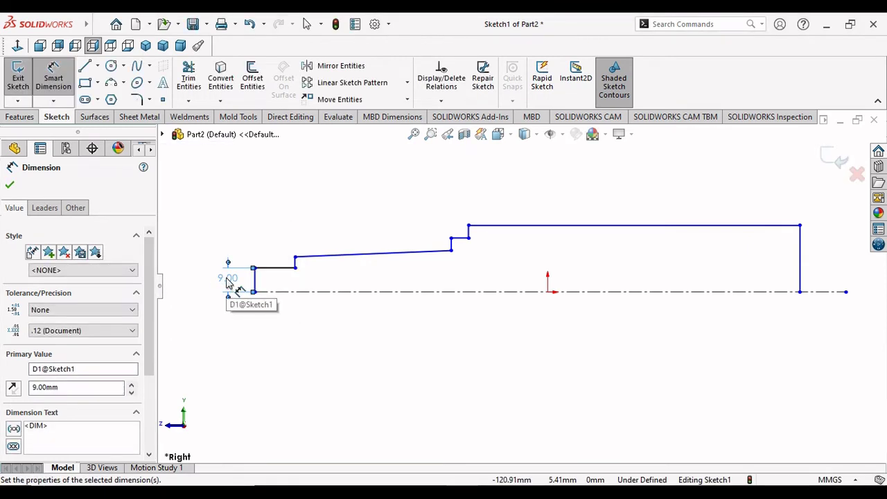
pyautogui.click(278, 267)
pyautogui.click(270, 235)
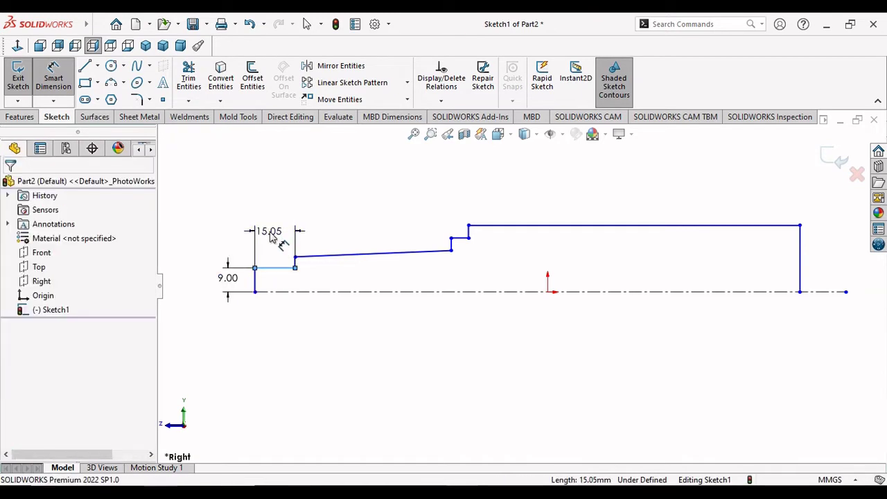
pyautogui.write('18')
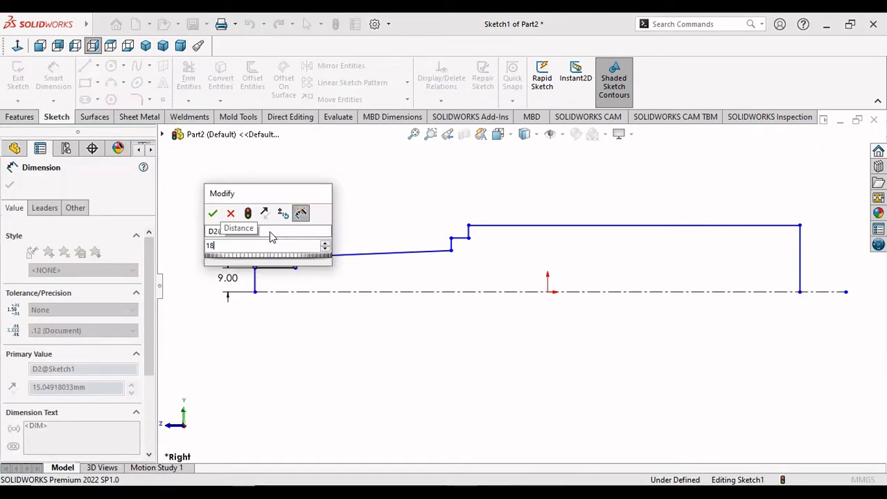
pyautogui.press('Return')
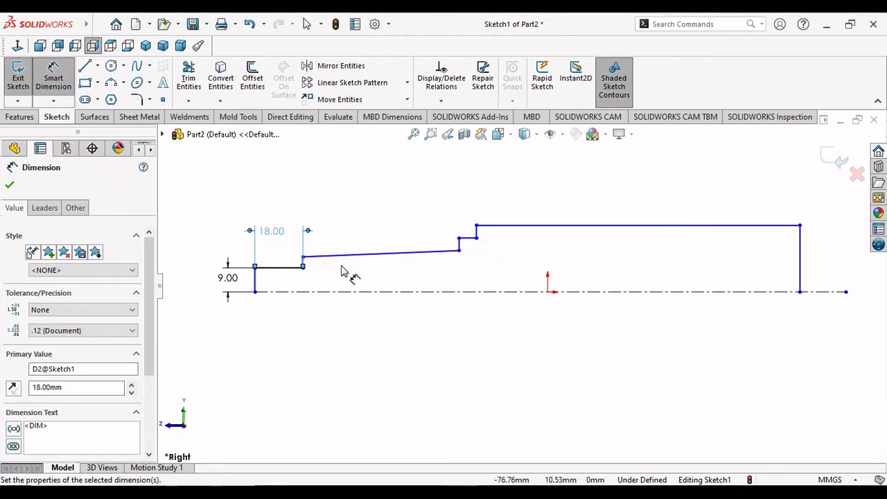
# Step: Dimension the taper start point 20.5/2 (10.25 mm) above the centerline
pyautogui.scroll(-2, 325, 273)
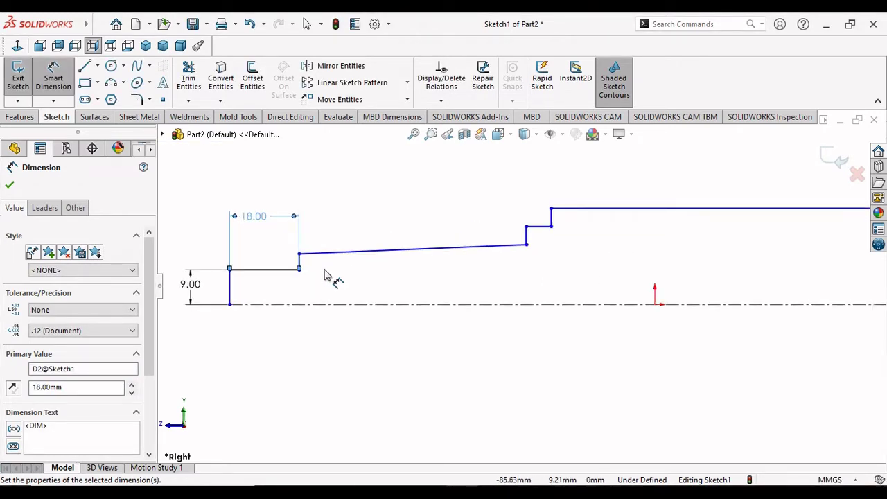
pyautogui.click(299, 254)
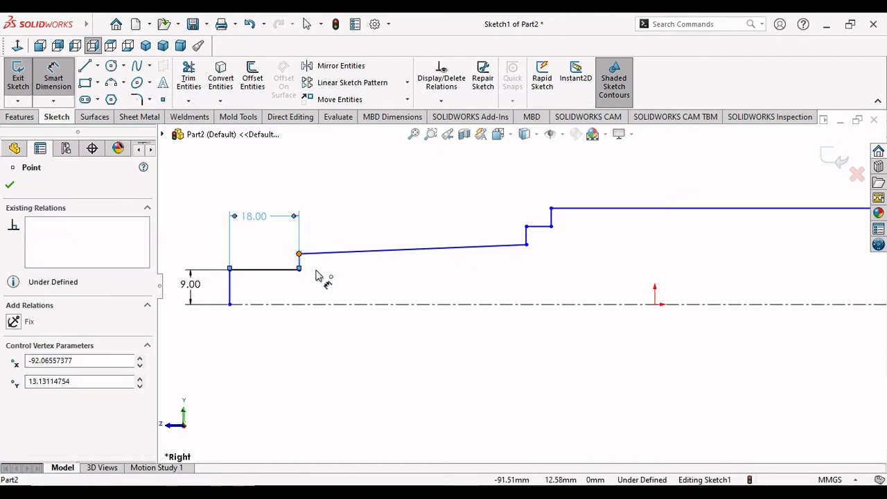
pyautogui.click(307, 304)
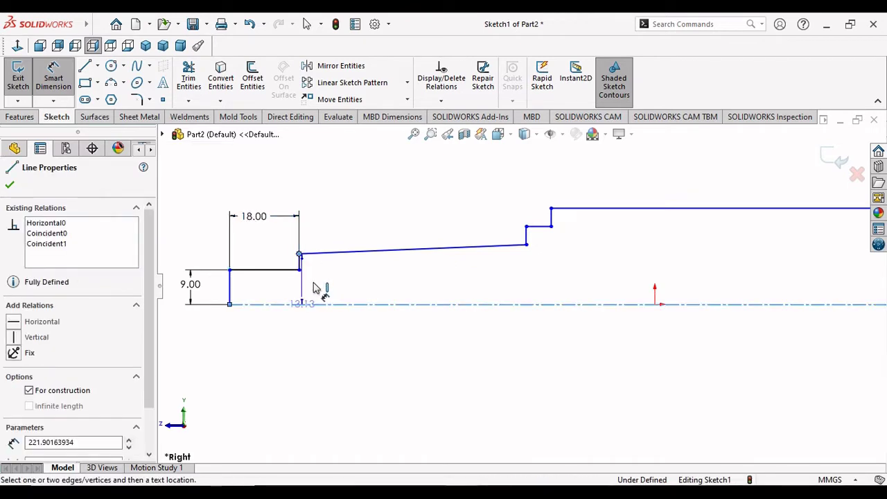
pyautogui.click(322, 286)
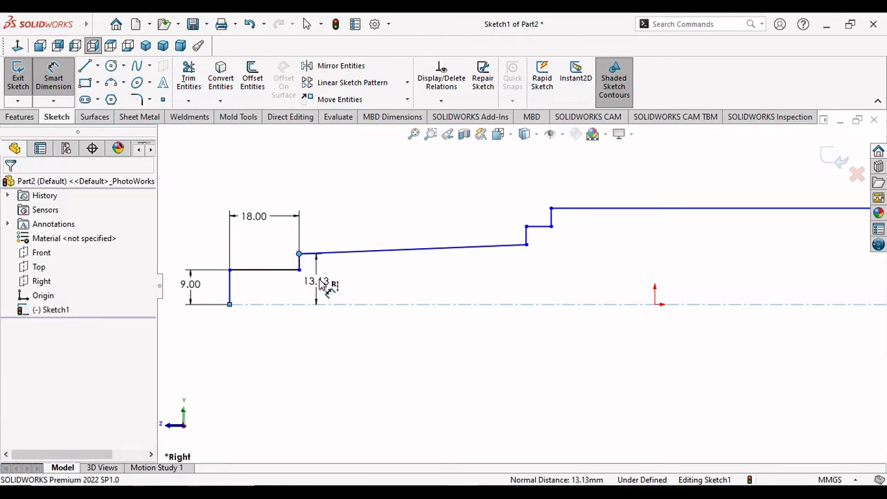
pyautogui.click(322, 286)
pyautogui.write('20.5')
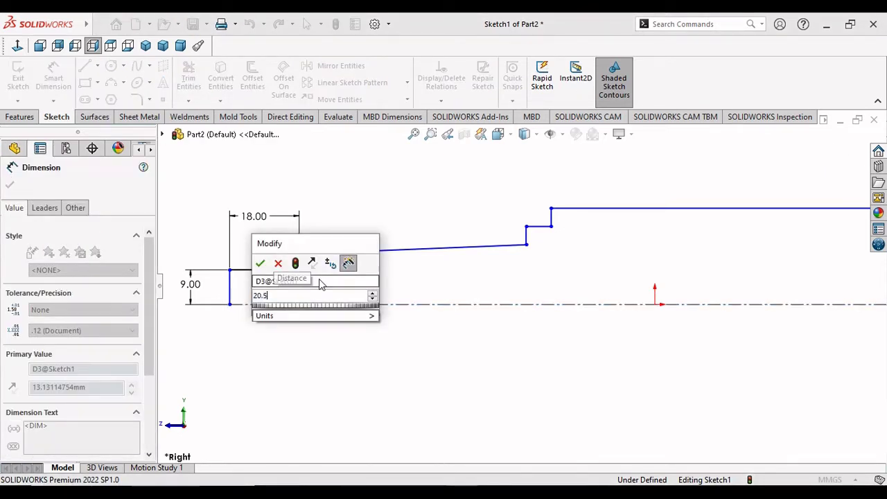
pyautogui.write('/2')
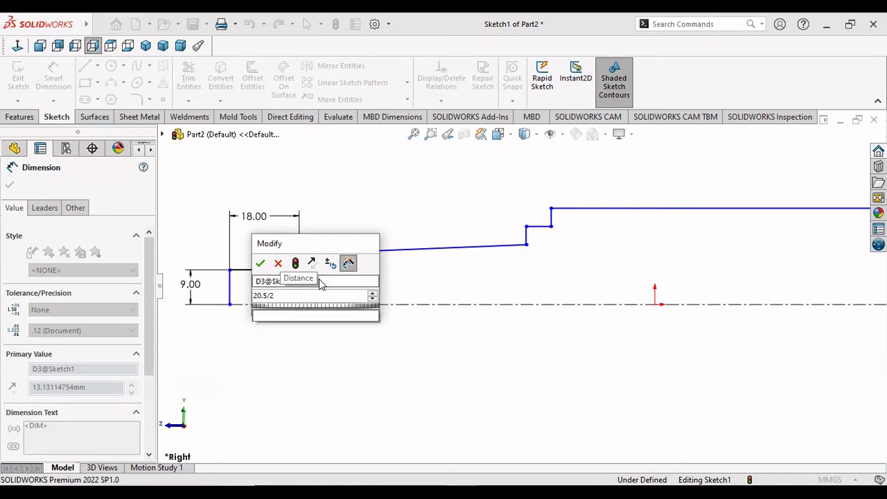
pyautogui.press('Return')
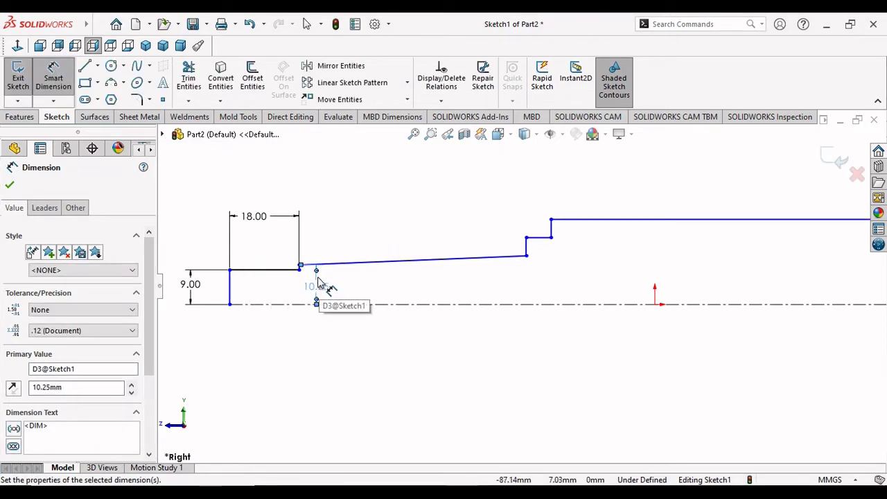
# Step: Change the left end height dimension from 9 mm to 8.5 mm
pyautogui.scroll(-3, 310, 280)
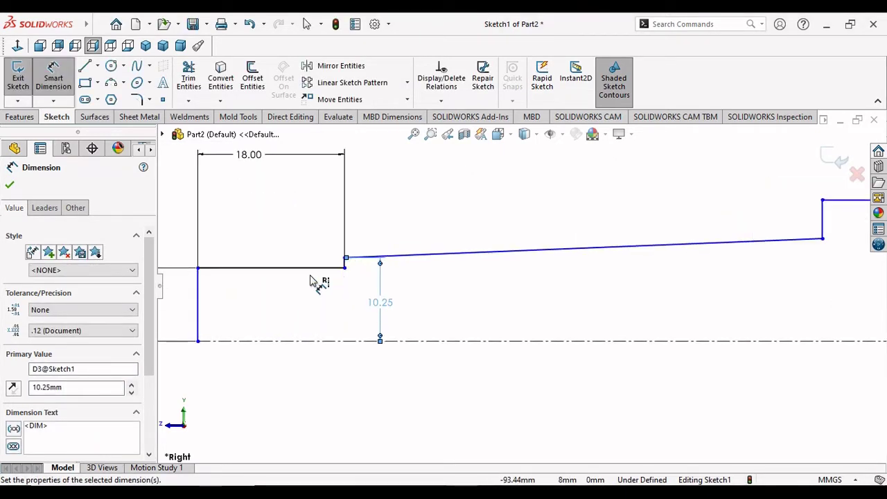
pyautogui.scroll(3, 368, 284)
pyautogui.scroll(3, 553, 303)
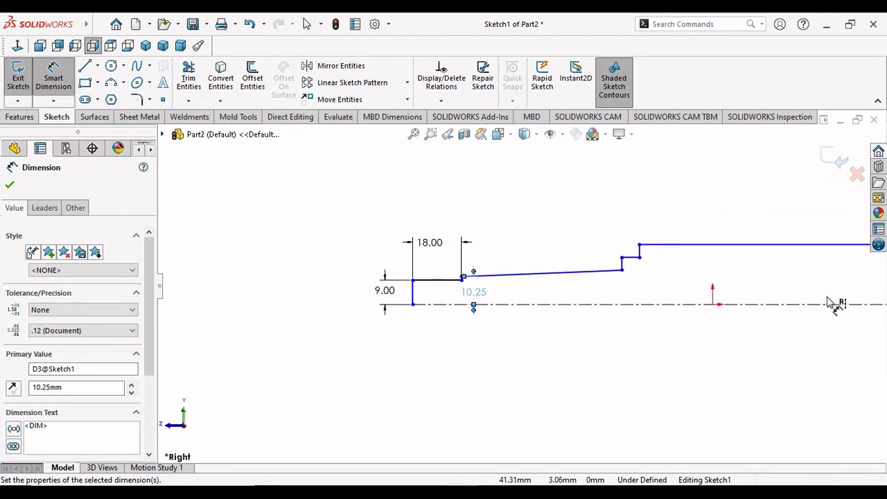
pyautogui.scroll(-2, 779, 300)
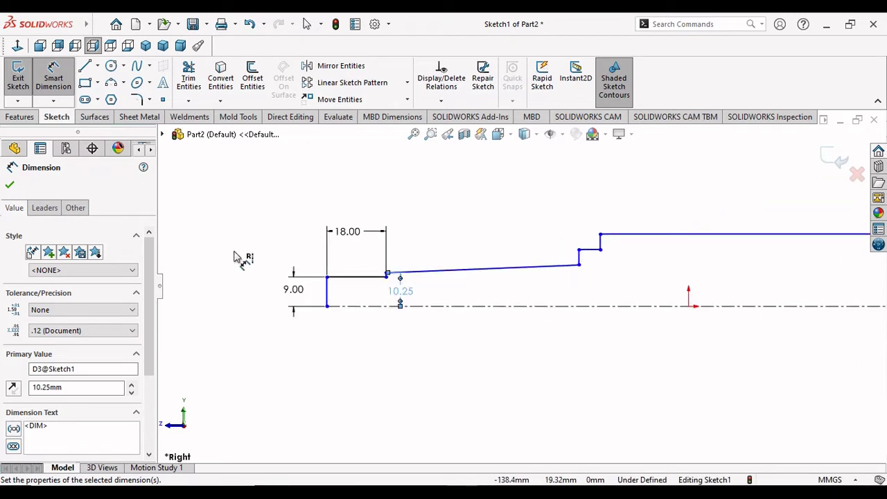
pyautogui.doubleClick(294, 288)
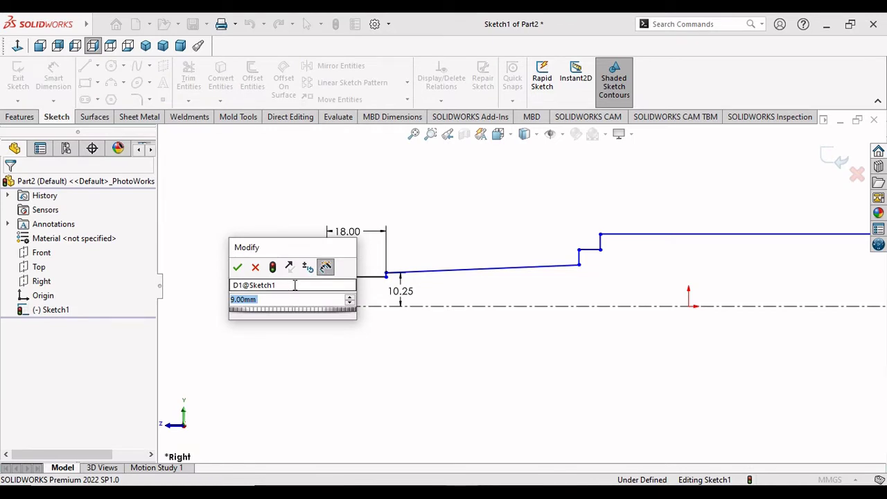
pyautogui.write('8.5')
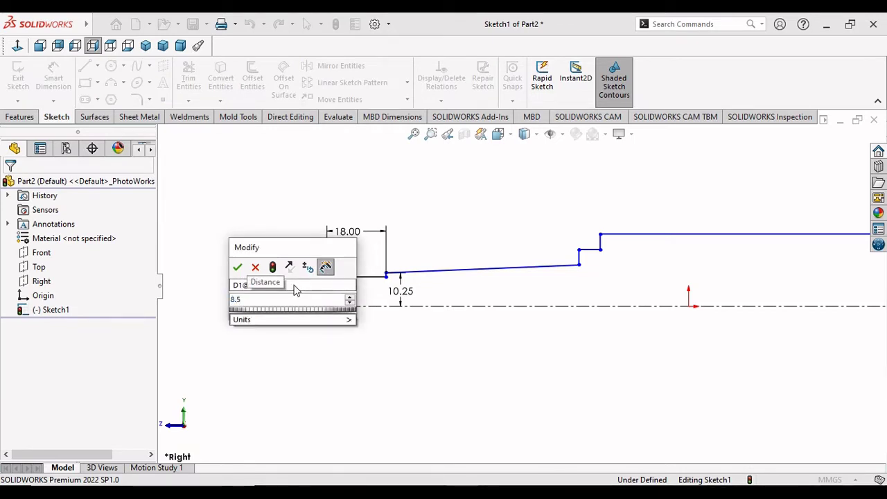
pyautogui.press('Return')
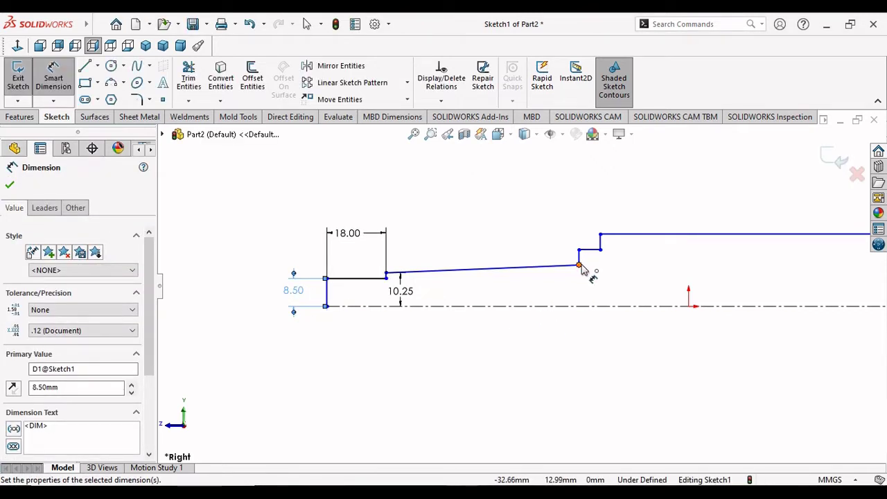
# Step: Give the sloped shank line an 85 mm horizontal length dimension
pyautogui.click(452, 274)
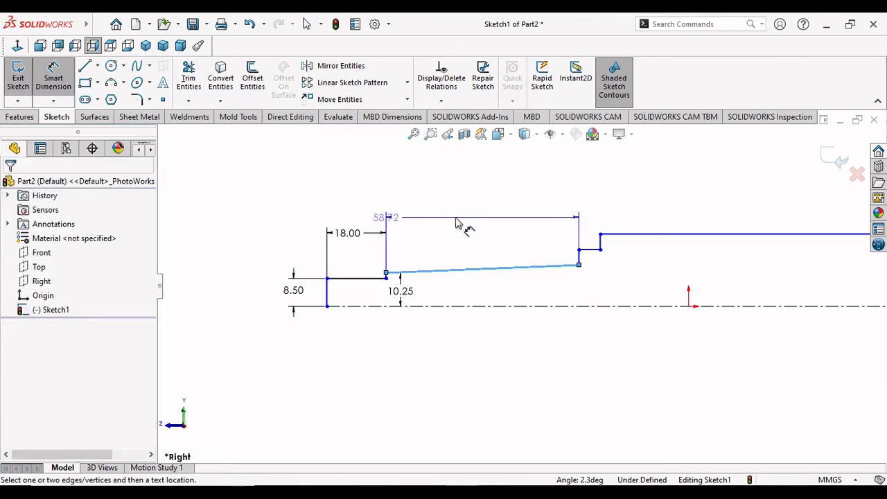
pyautogui.click(459, 222)
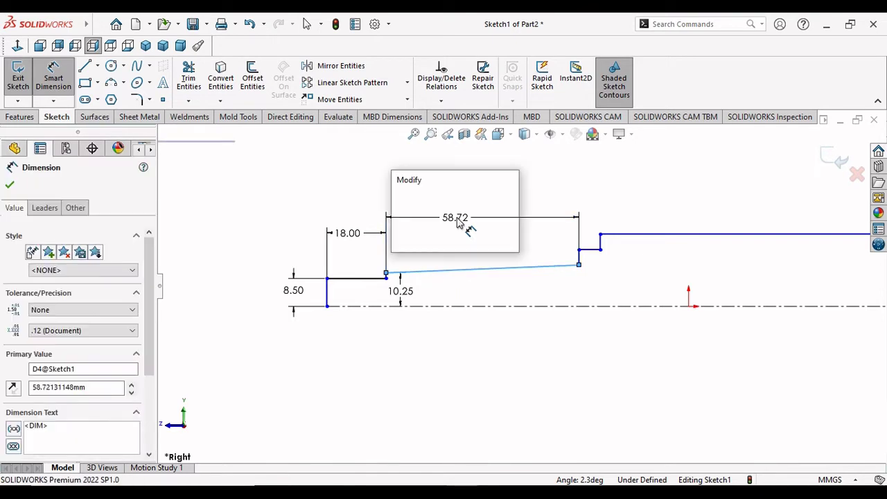
pyautogui.write('8')
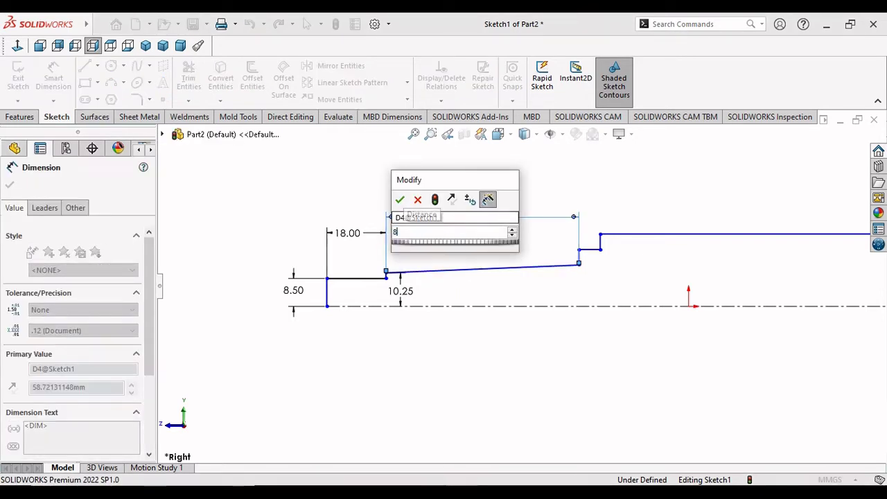
pyautogui.write('5')
pyautogui.press('Return')
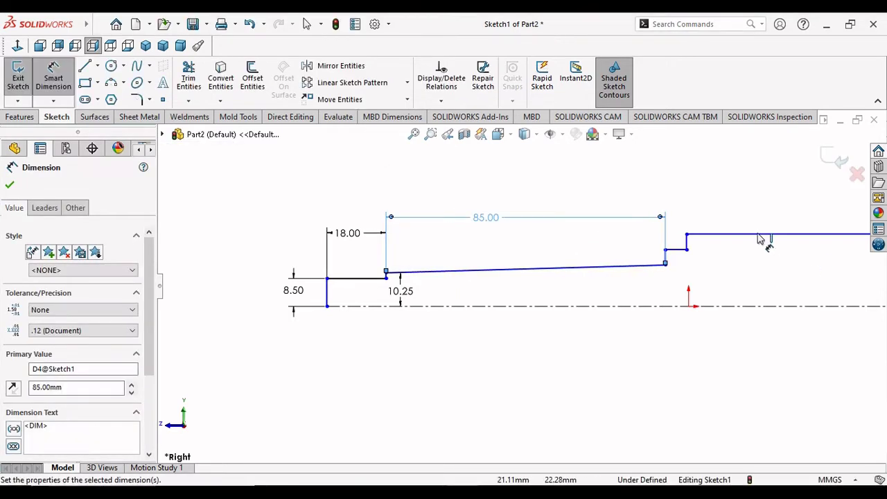
pyautogui.scroll(1, 761, 239)
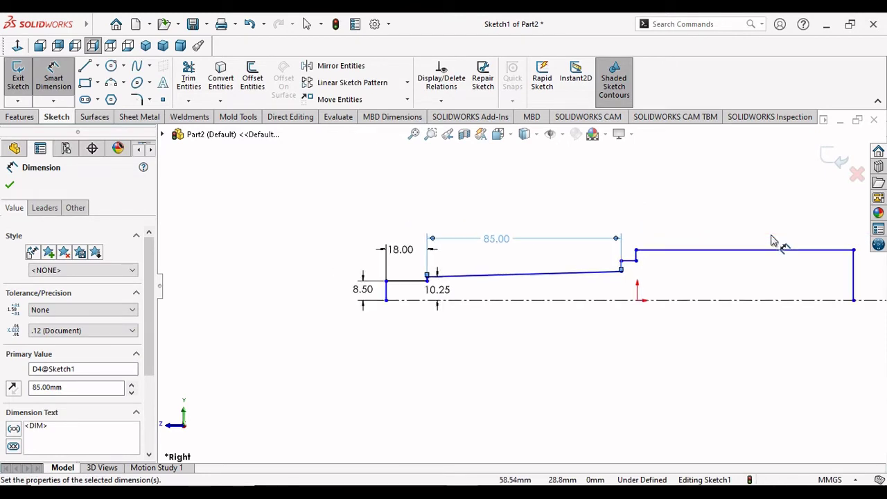
pyautogui.scroll(-2, 727, 263)
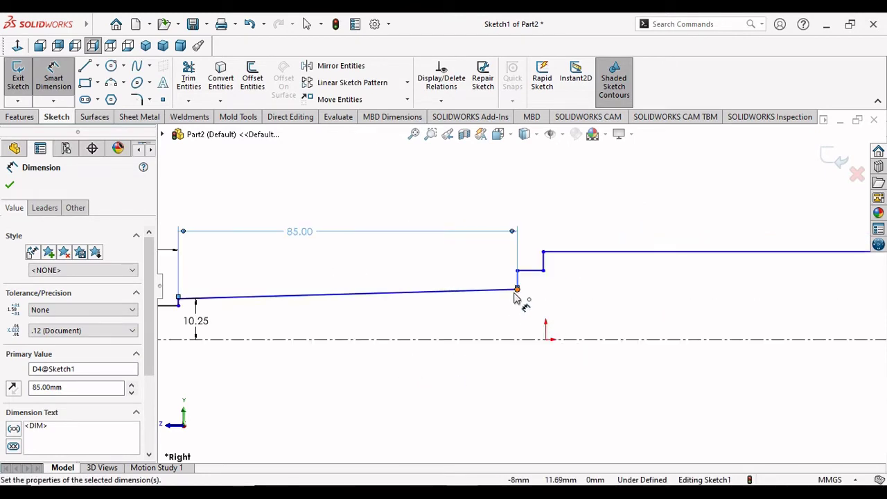
pyautogui.scroll(-3, 520, 299)
pyautogui.press('Escape')
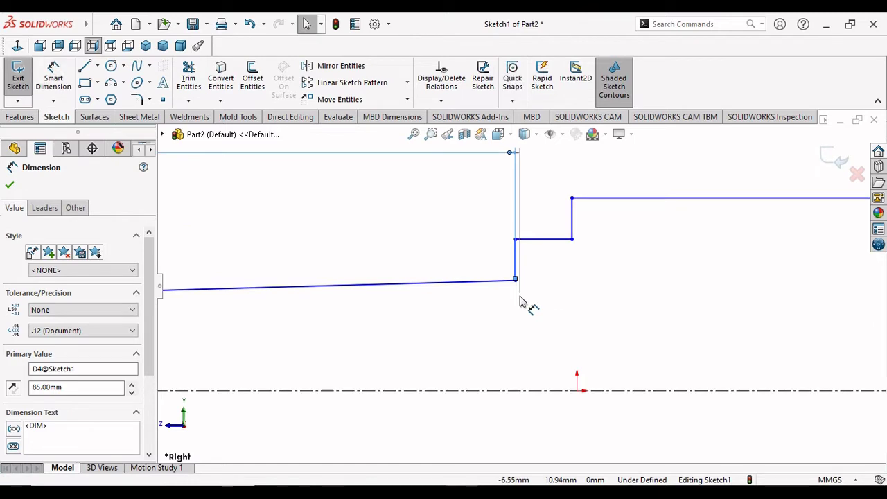
pyautogui.press('Escape')
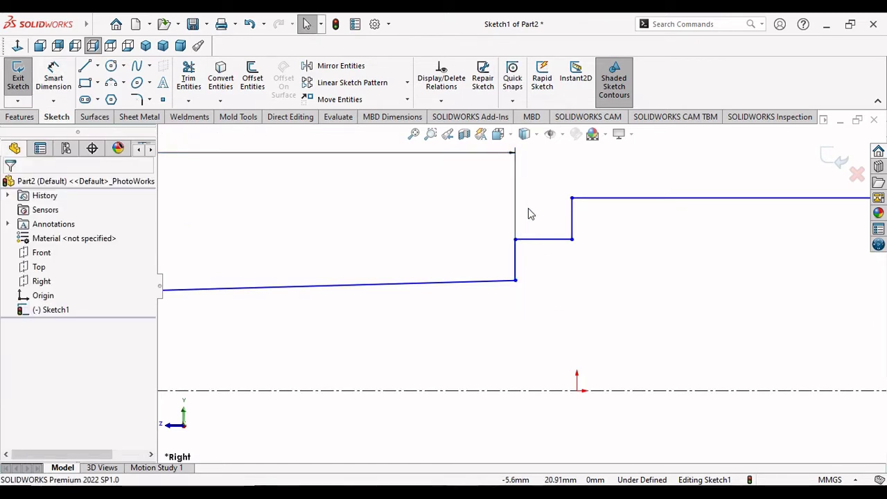
# Step: Dimension the taper's right end point 24 mm above the centerline and zoom to fit
pyautogui.click(46, 82)
pyautogui.click(515, 280)
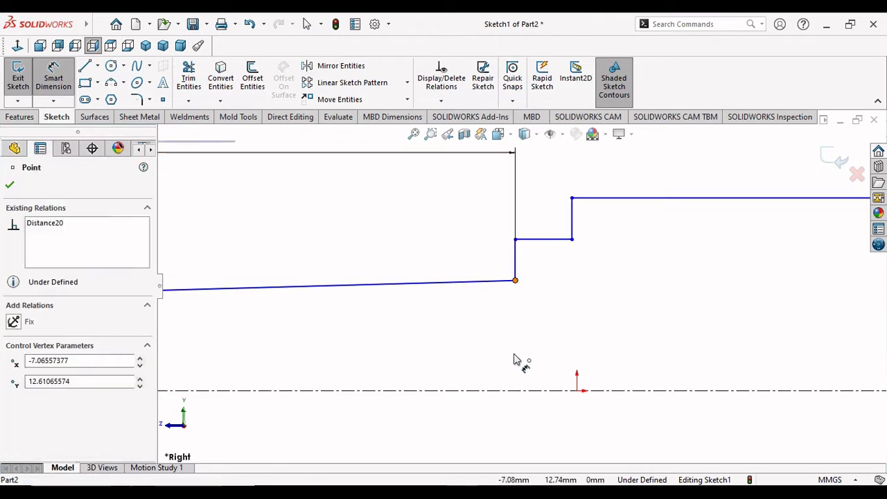
pyautogui.click(513, 390)
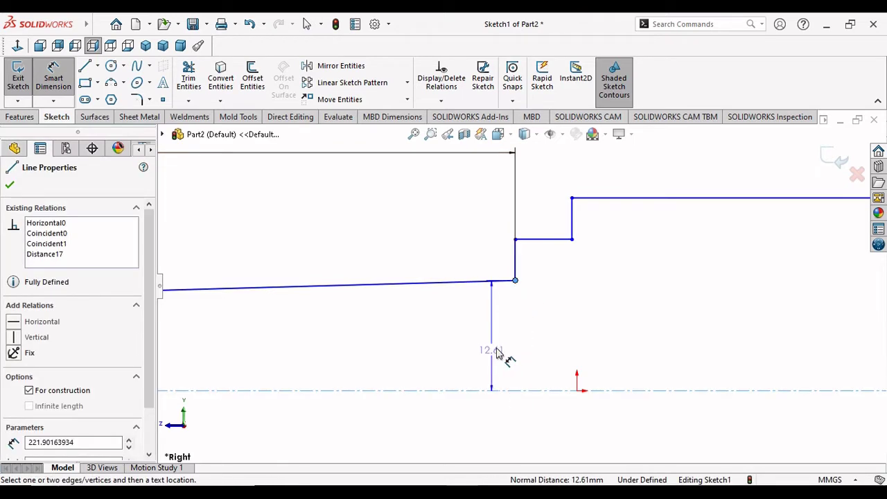
pyautogui.click(496, 353)
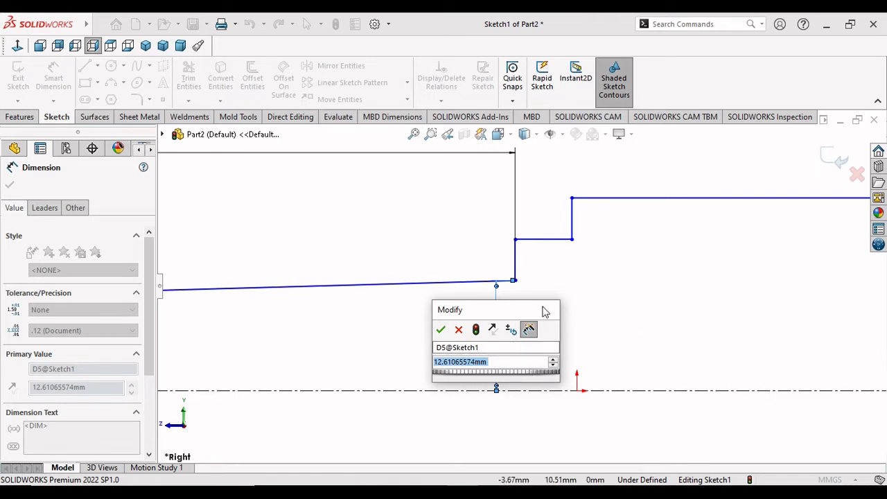
pyautogui.write('2')
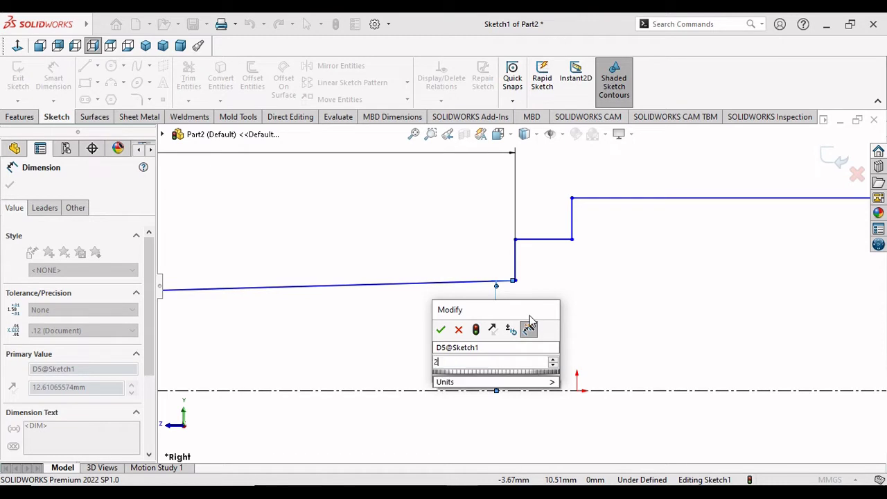
pyautogui.write('4')
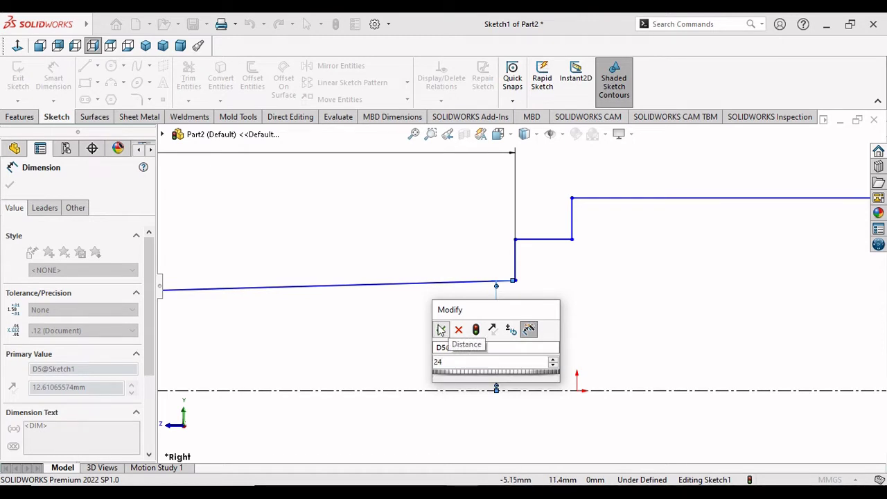
pyautogui.click(441, 330)
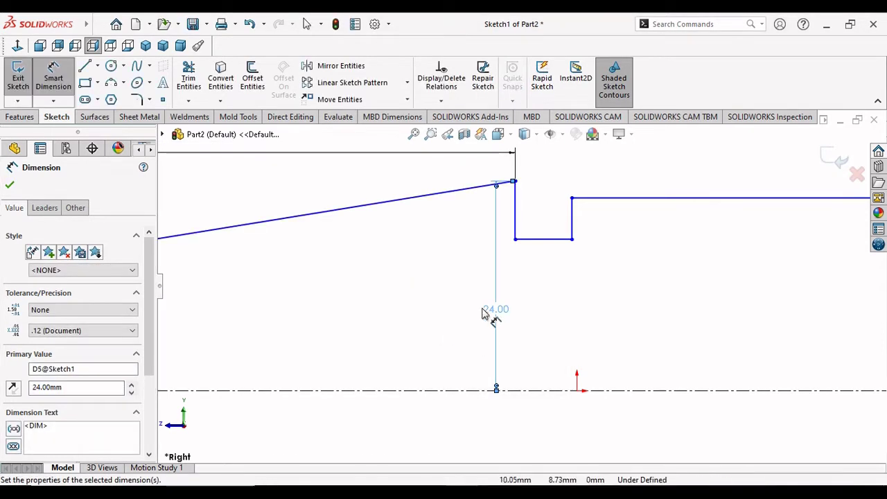
pyautogui.press('f')
pyautogui.scroll(-1, 512, 243)
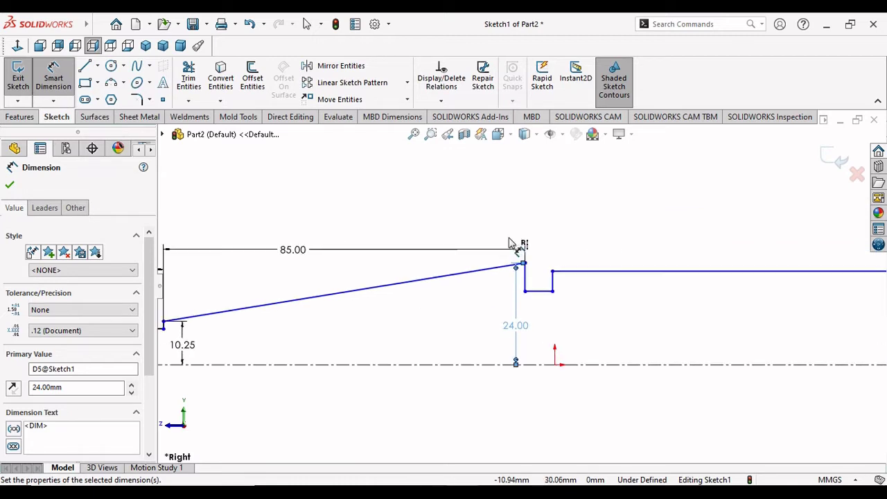
pyautogui.scroll(-1, 554, 270)
pyautogui.scroll(1, 527, 278)
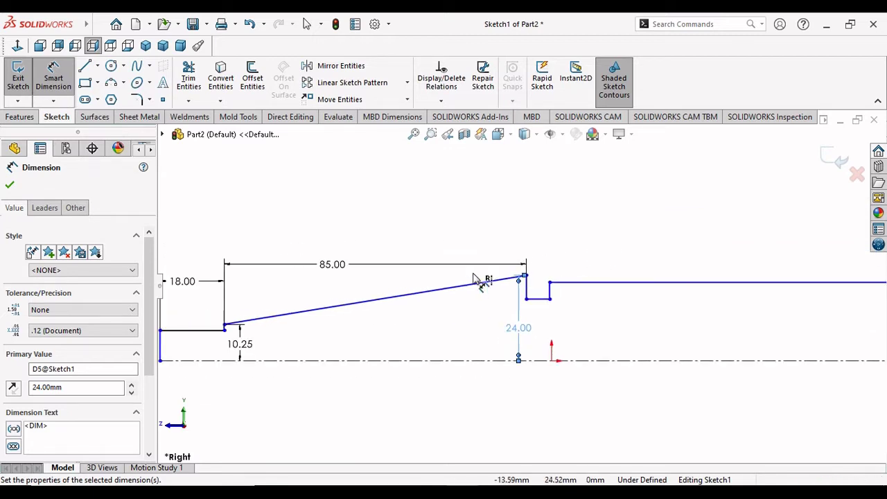
pyautogui.click(572, 259)
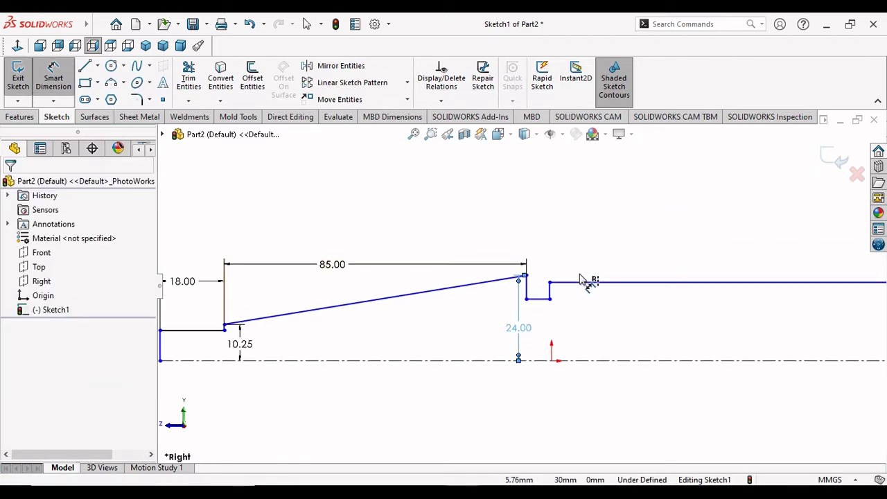
# Step: Undo the 24 mm taper-end height while keeping the 85 mm taper length dimension
pyautogui.hotkey('ctrl', 'z')
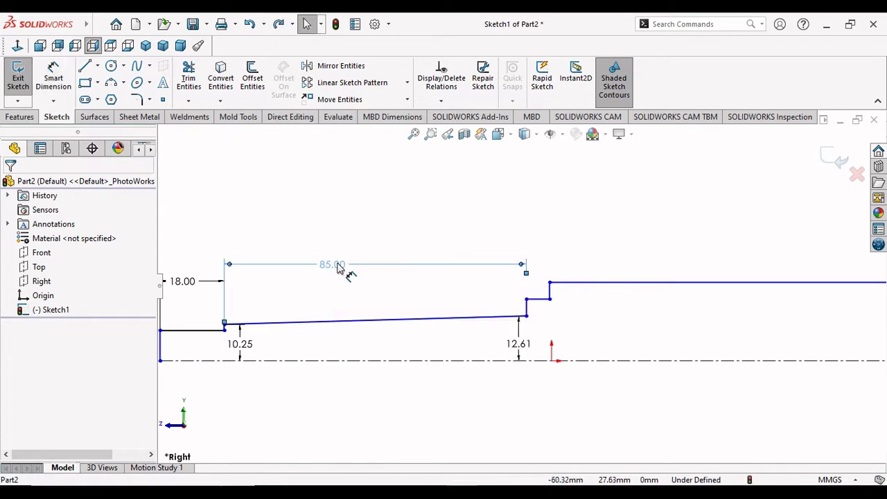
pyautogui.hotkey('ctrl', 'z')
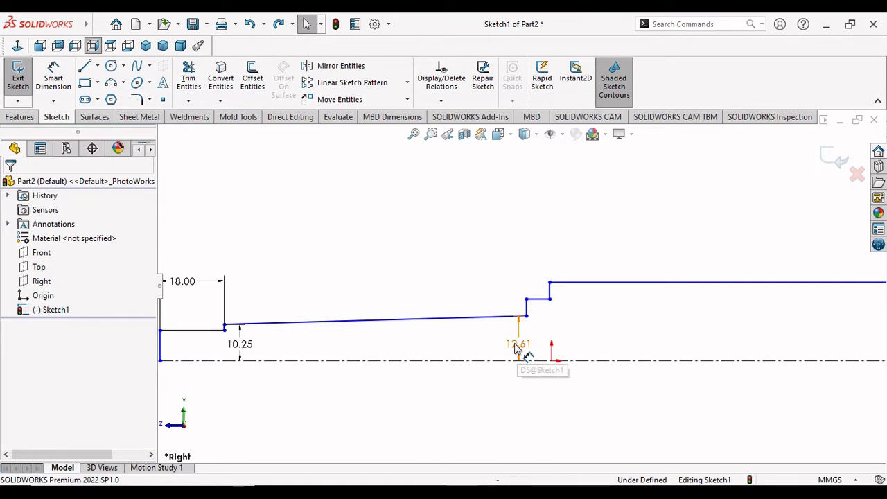
pyautogui.hotkey('ctrl', 'y')
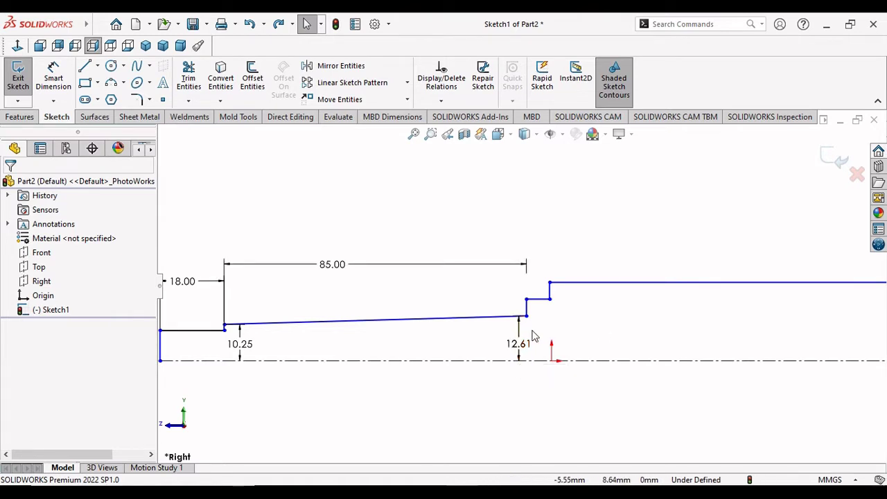
pyautogui.doubleClick(521, 343)
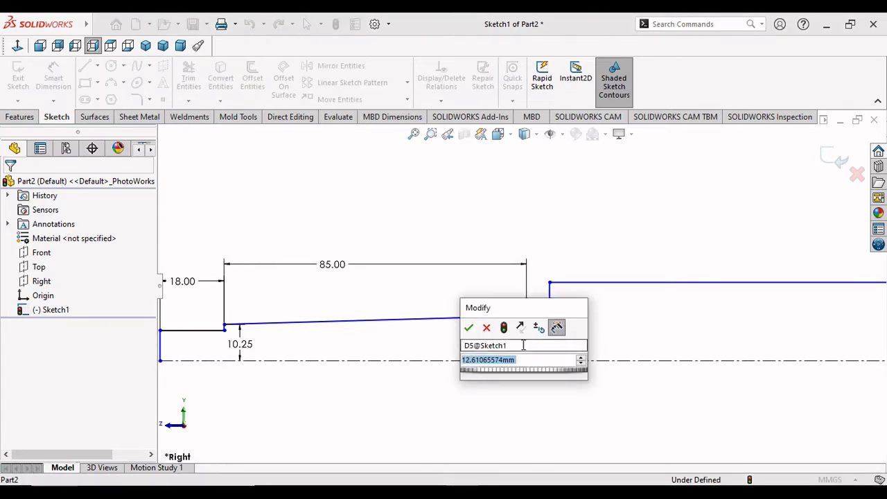
pyautogui.write('24/2')
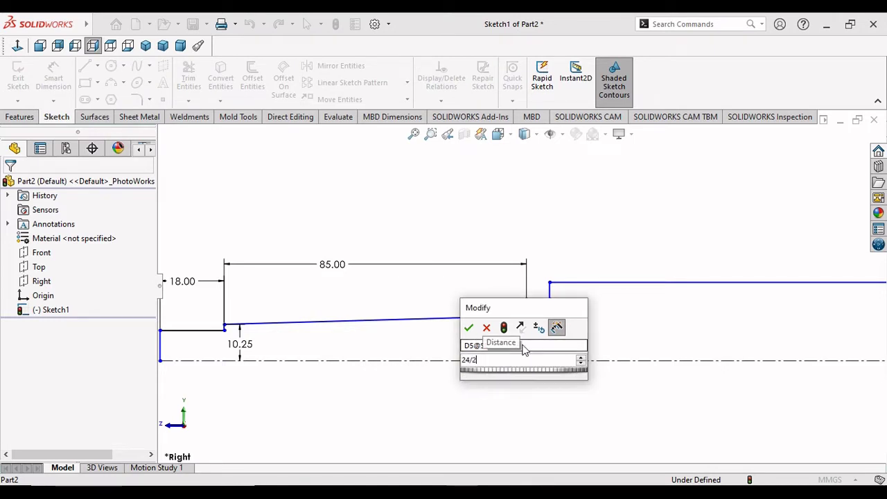
pyautogui.press('Escape')
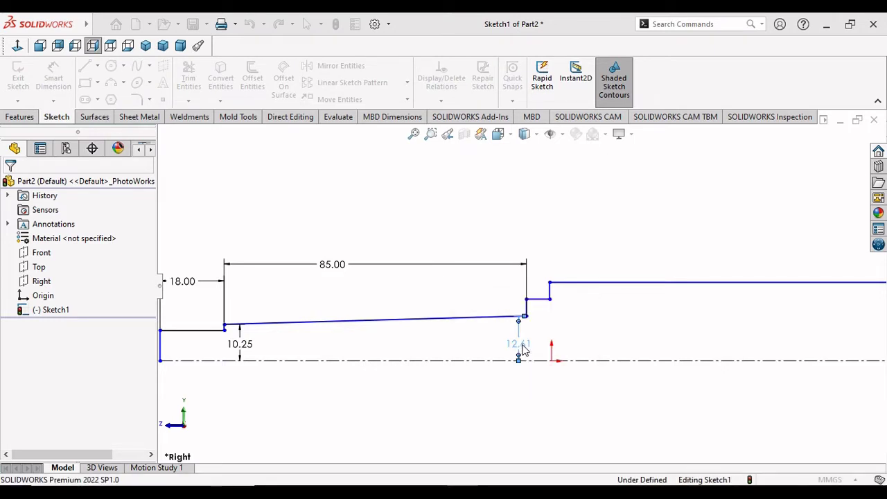
pyautogui.scroll(-2, 549, 320)
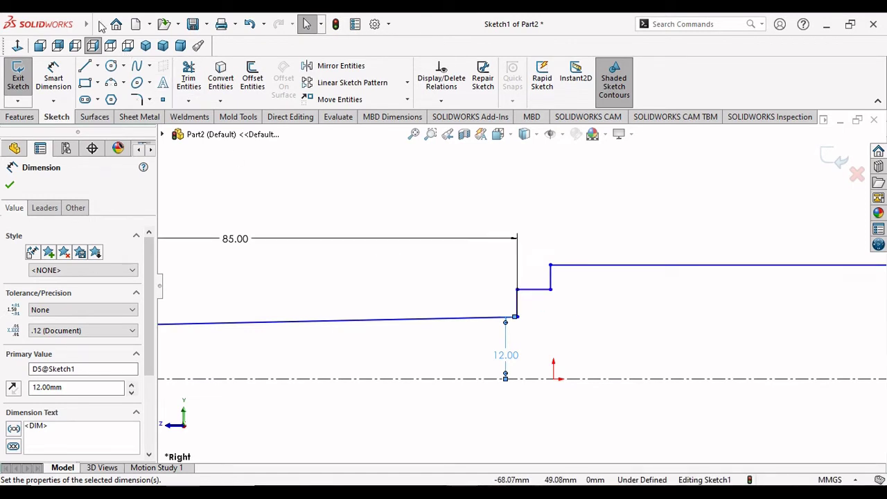
# Step: Dimension the short horizontal step line after the taper at 7 mm
pyautogui.click(53, 76)
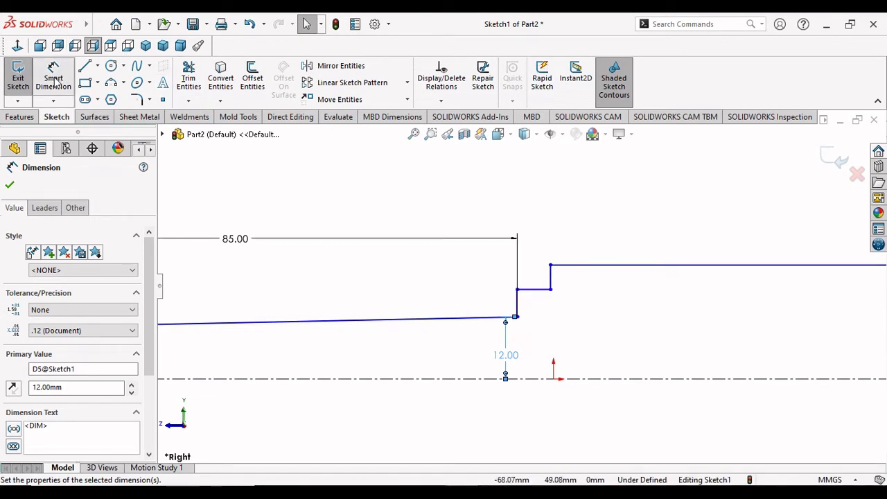
pyautogui.click(534, 289)
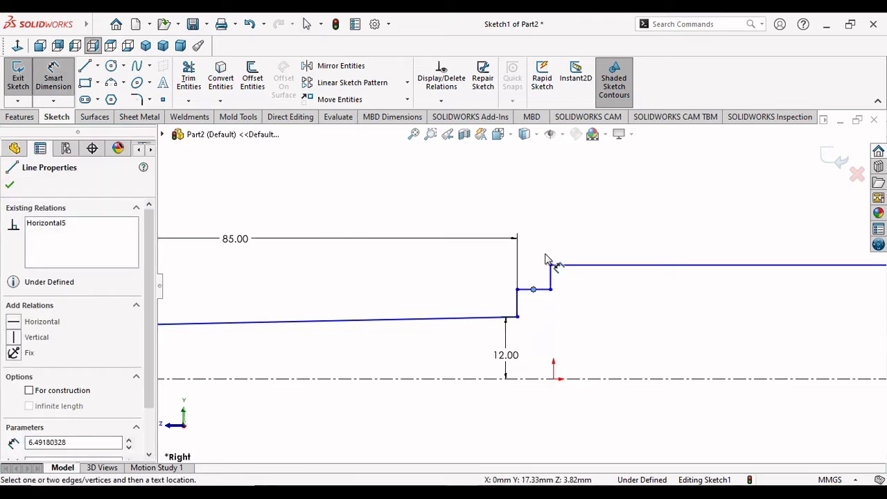
pyautogui.press('Escape')
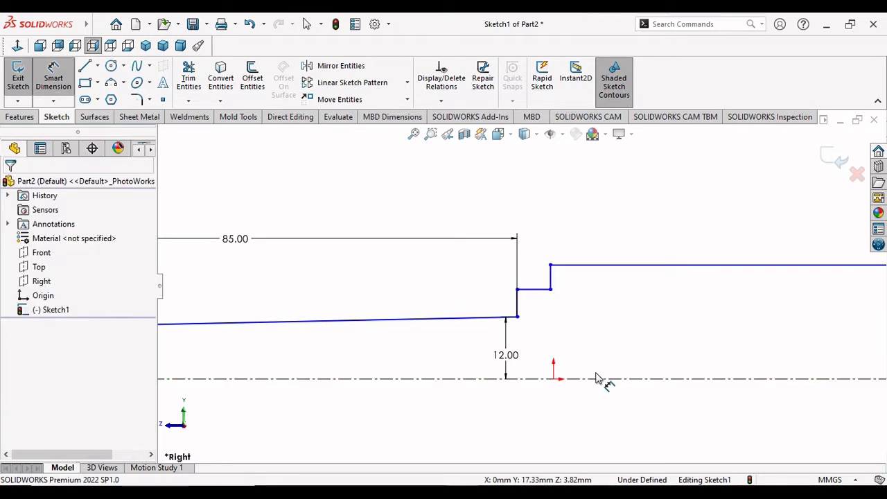
pyautogui.click(531, 290)
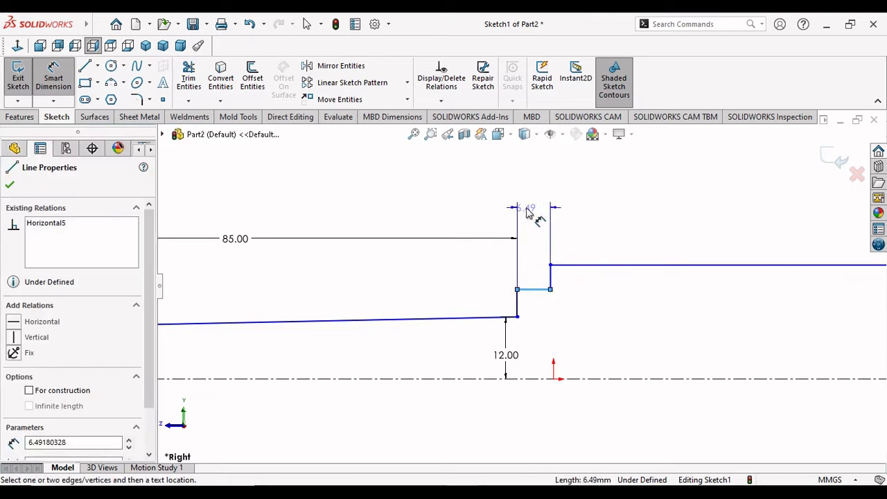
pyautogui.click(490, 200)
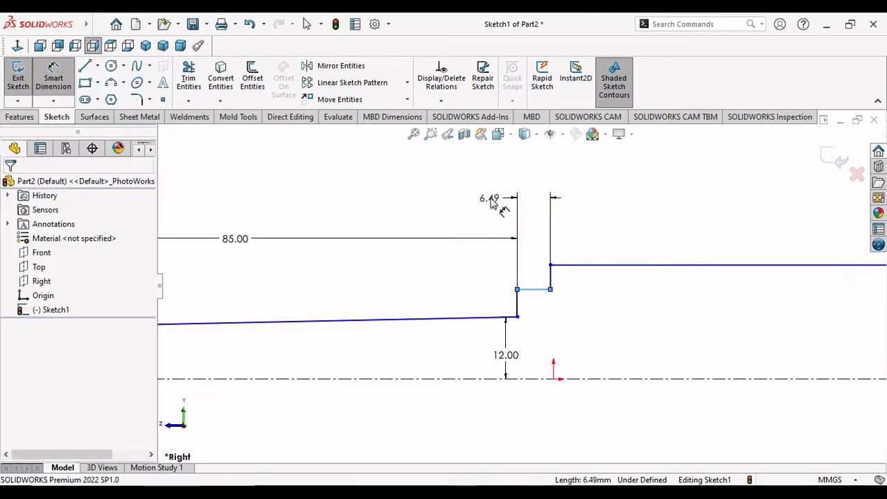
pyautogui.write('7')
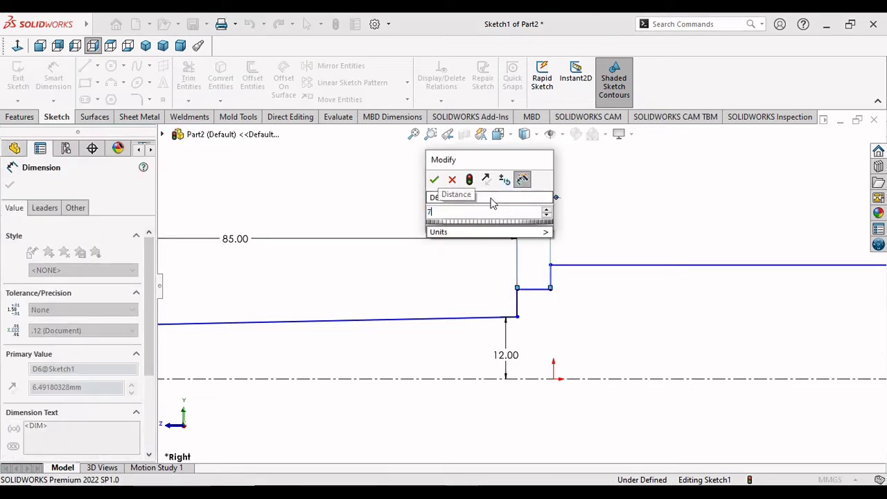
pyautogui.click(433, 181)
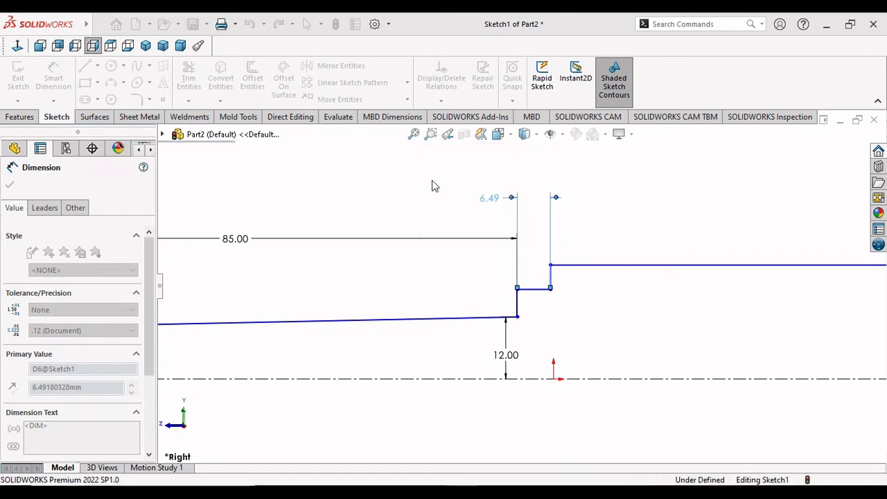
# Step: Change the step line's length dimension to 8 mm
pyautogui.scroll(2, 552, 302)
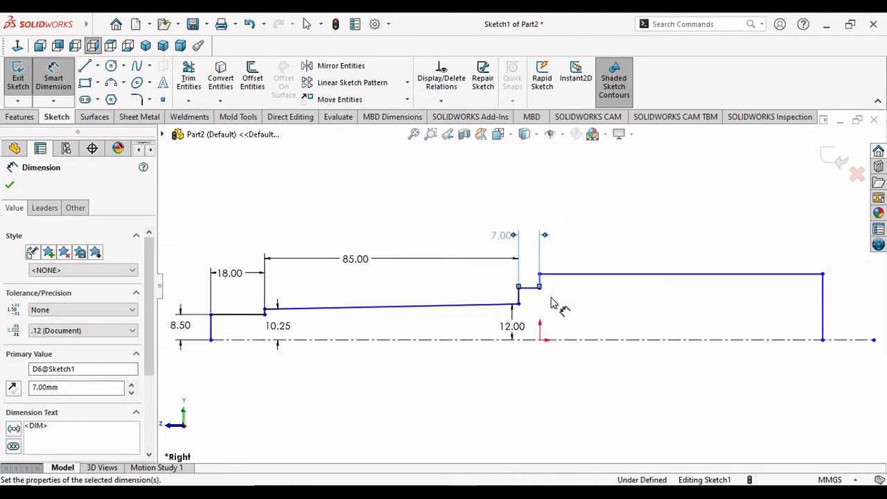
pyautogui.scroll(-1, 560, 277)
pyautogui.scroll(-1, 472, 218)
pyautogui.doubleClick(475, 221)
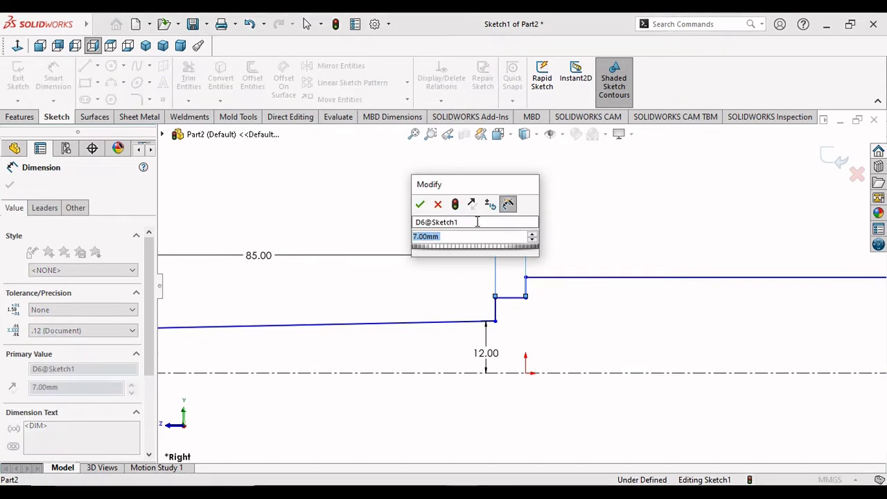
pyautogui.write('7')
pyautogui.press('Return')
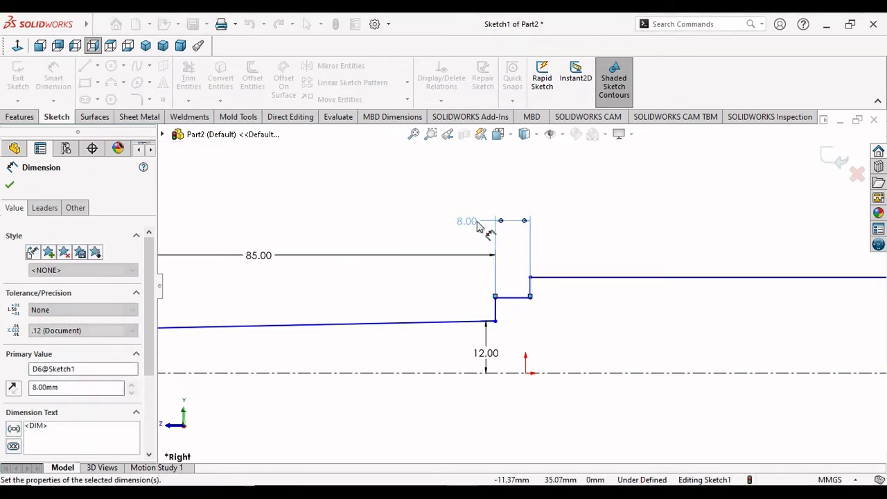
pyautogui.scroll(-2, 537, 307)
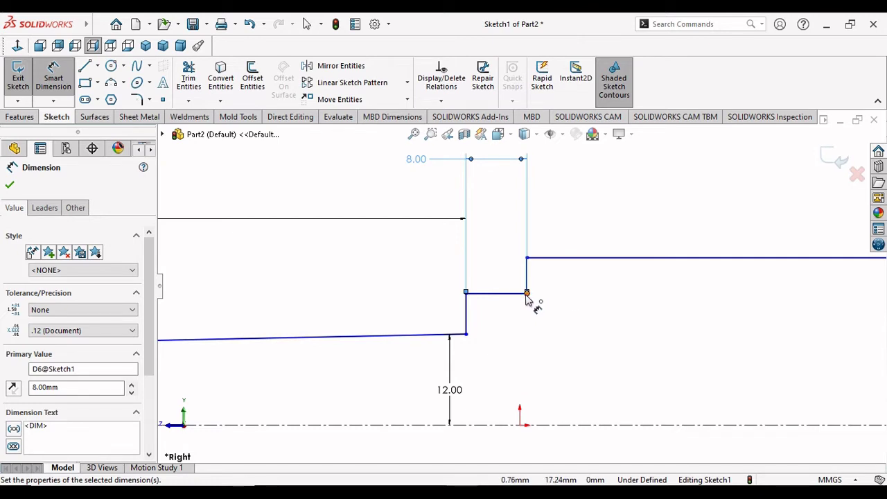
# Step: Dimension the step's right endpoint 30.5/2 (15.25 mm) above the centerline
pyautogui.click(527, 294)
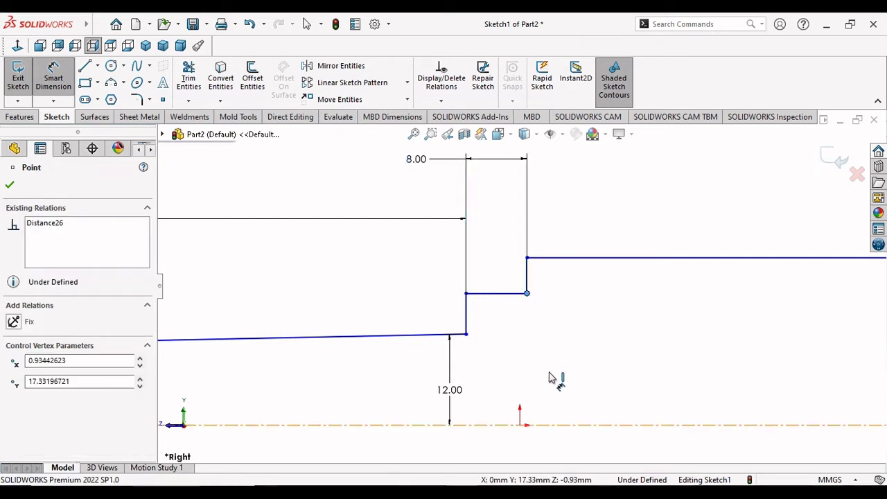
pyautogui.click(550, 424)
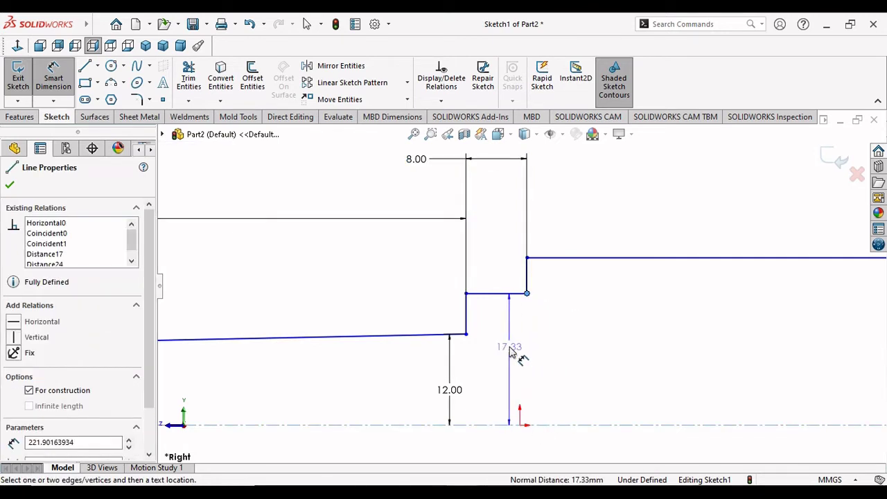
pyautogui.click(510, 350)
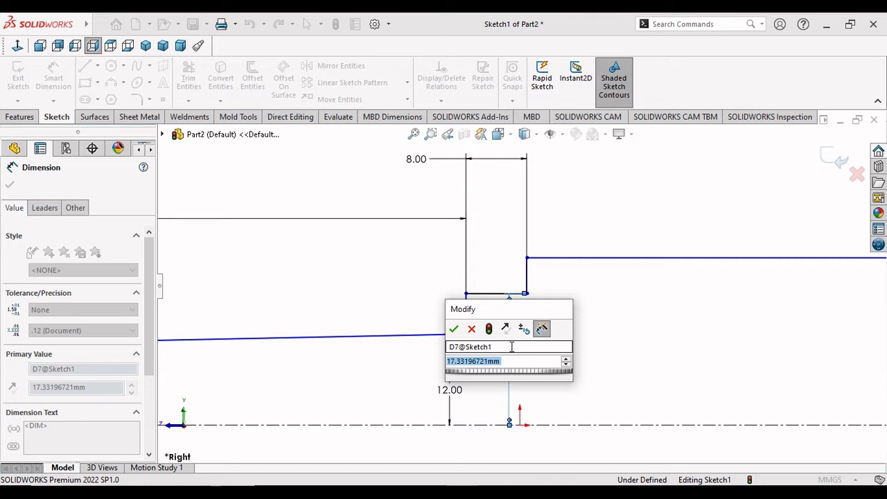
pyautogui.write('30')
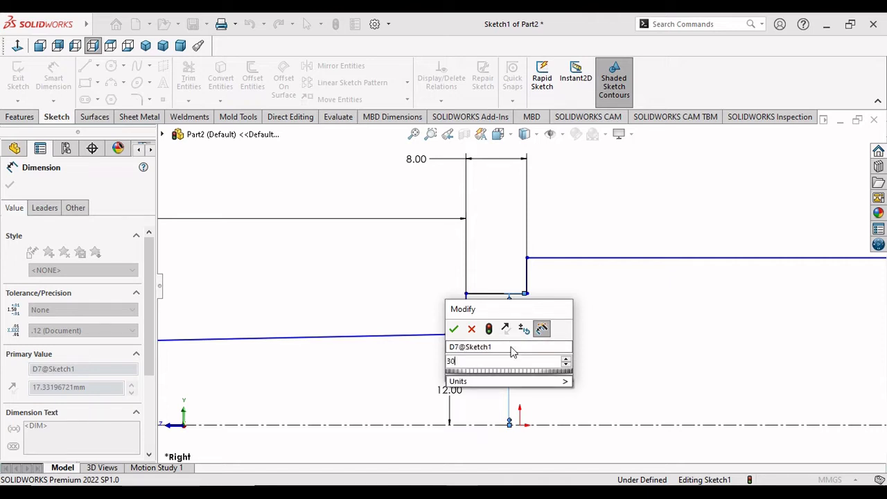
pyautogui.write('.5/2')
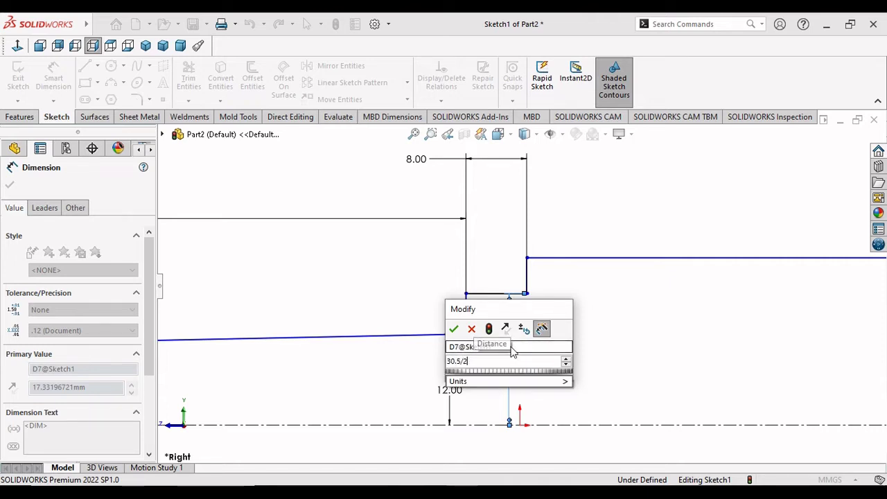
pyautogui.press('Return')
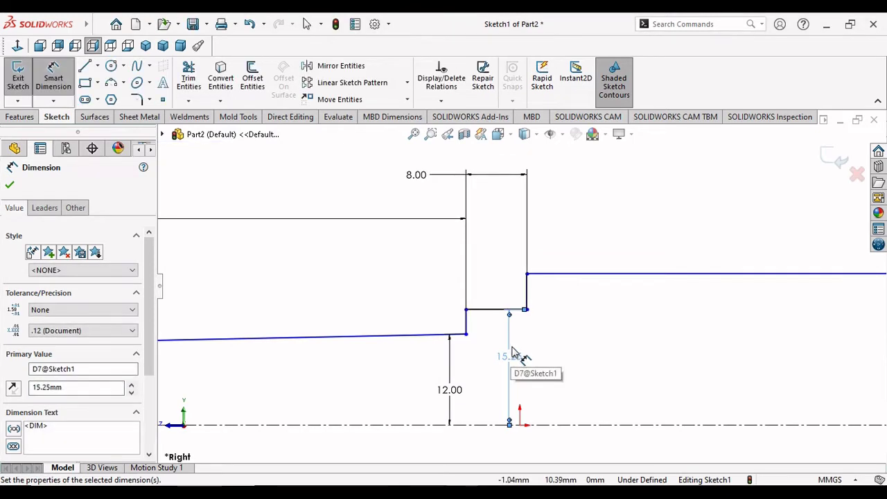
# Step: Add a 15.90 mm height dimension from the long body line to the centerline
pyautogui.click(644, 275)
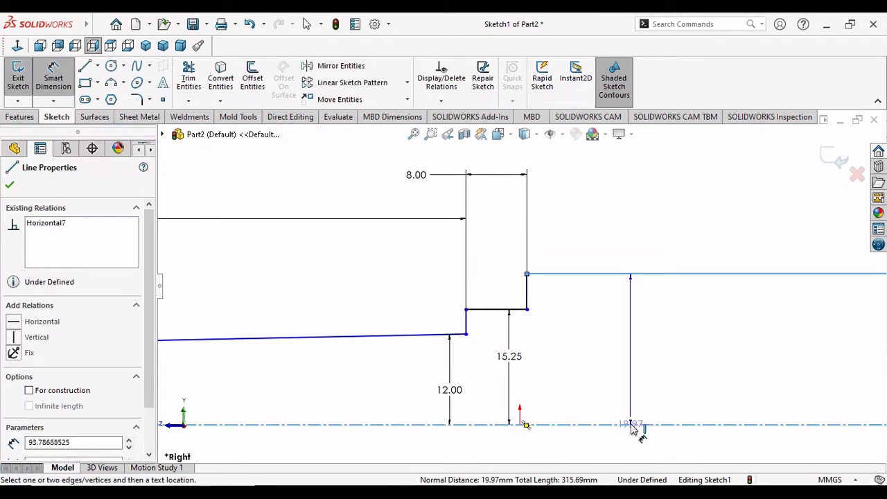
pyautogui.click(633, 425)
pyautogui.click(644, 355)
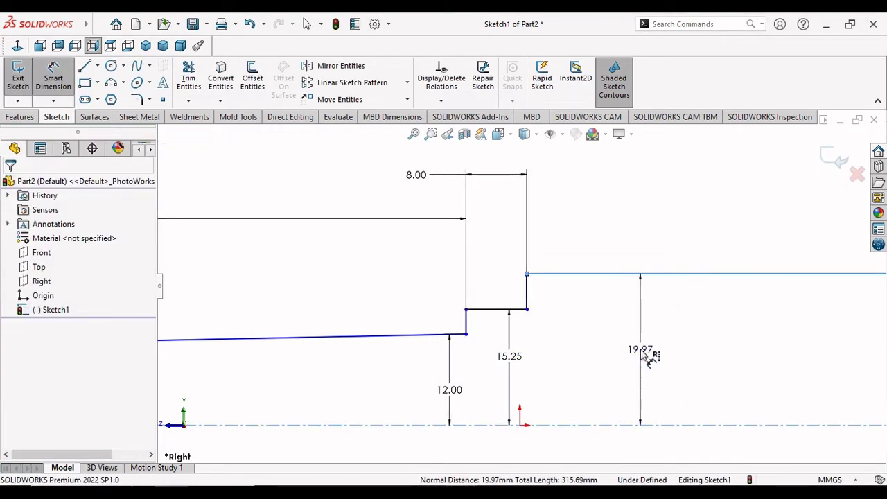
pyautogui.click(644, 355)
pyautogui.write('31')
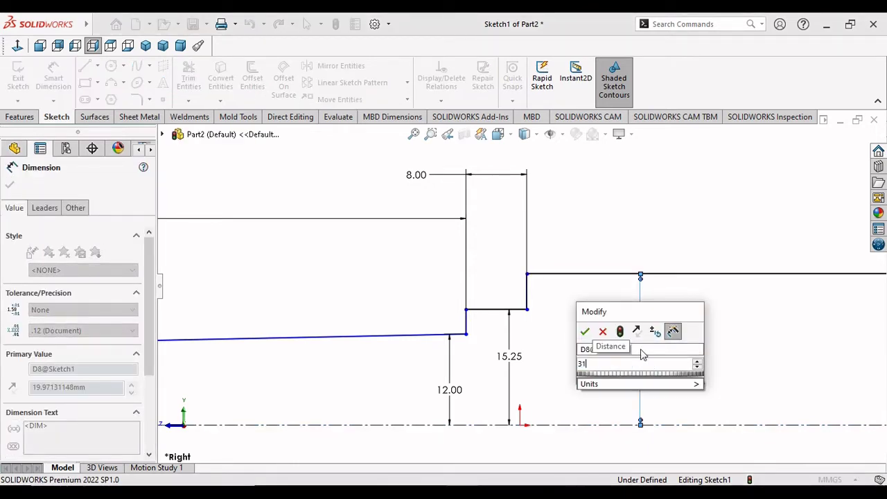
pyautogui.write('.')
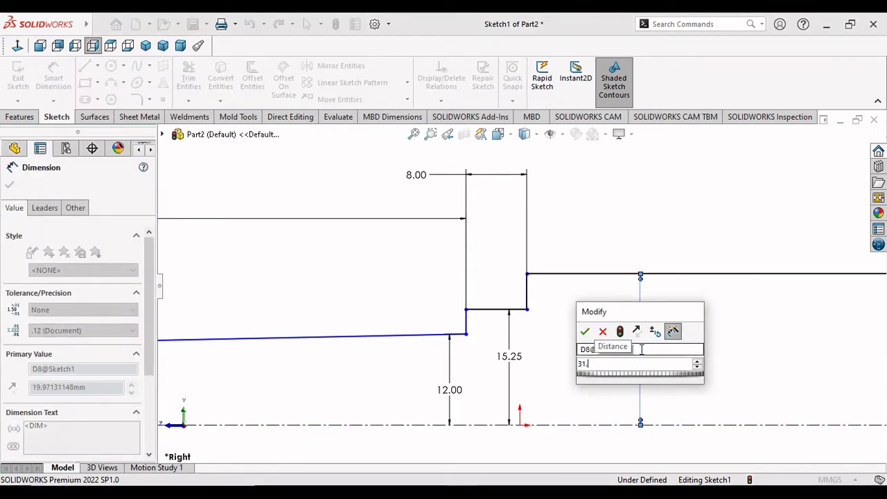
pyautogui.write('8/')
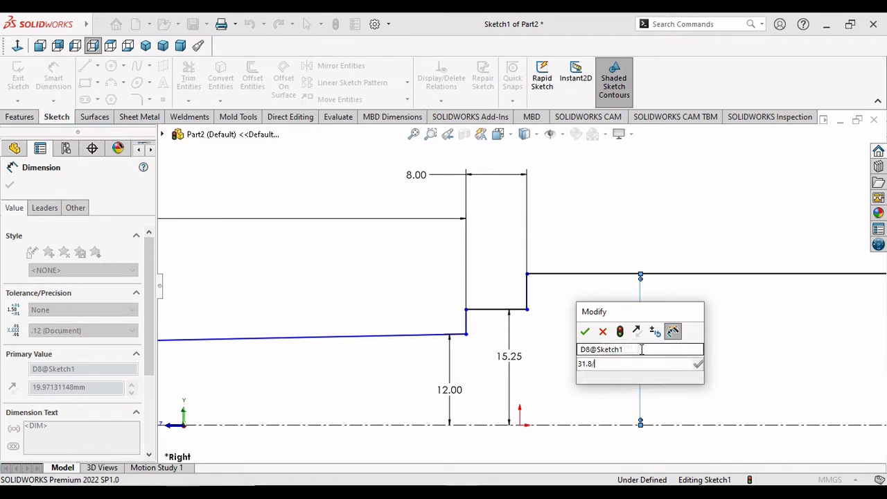
pyautogui.press('Escape')
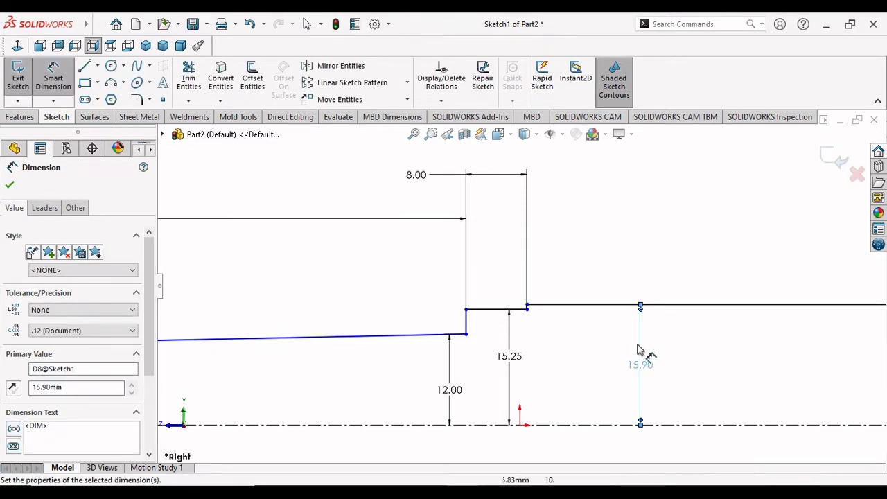
# Step: Dimension the long top line of the drill profile to 190 mm
pyautogui.press('f')
pyautogui.scroll(-2, 559, 293)
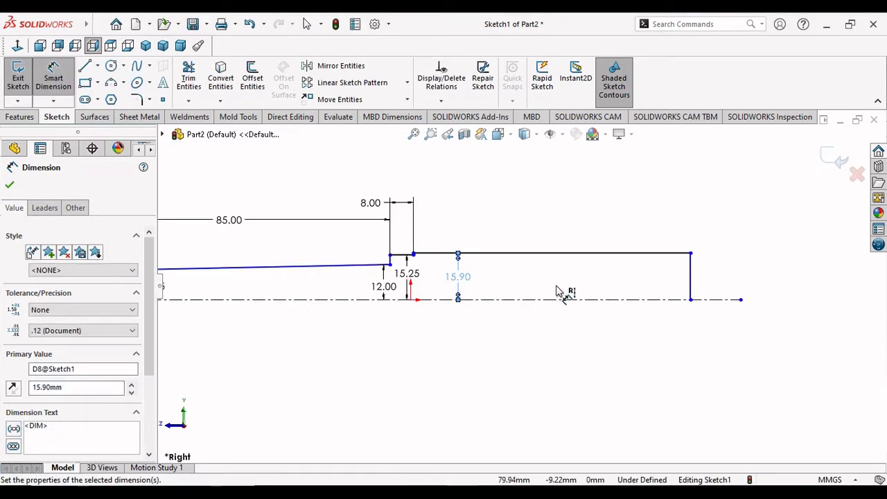
pyautogui.scroll(-4, 447, 242)
pyautogui.scroll(4, 448, 242)
pyautogui.scroll(1, 315, 221)
pyautogui.scroll(-3, 315, 222)
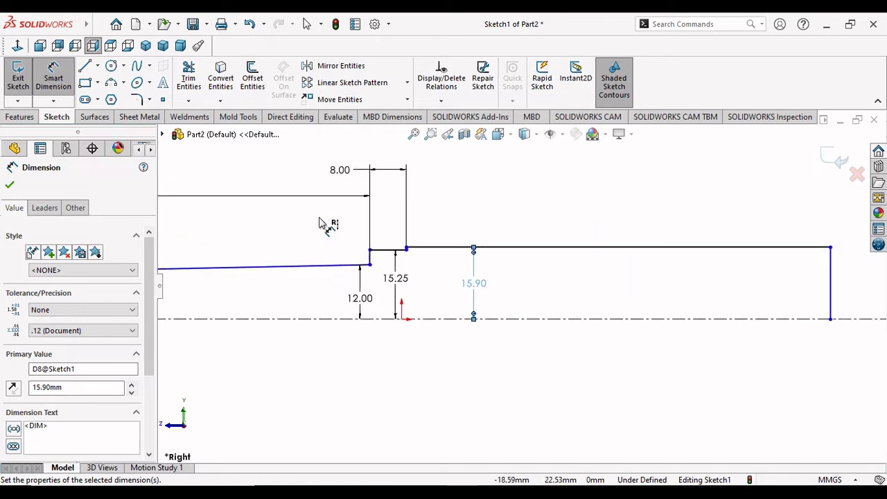
pyautogui.scroll(1, 388, 253)
pyautogui.scroll(-1, 425, 249)
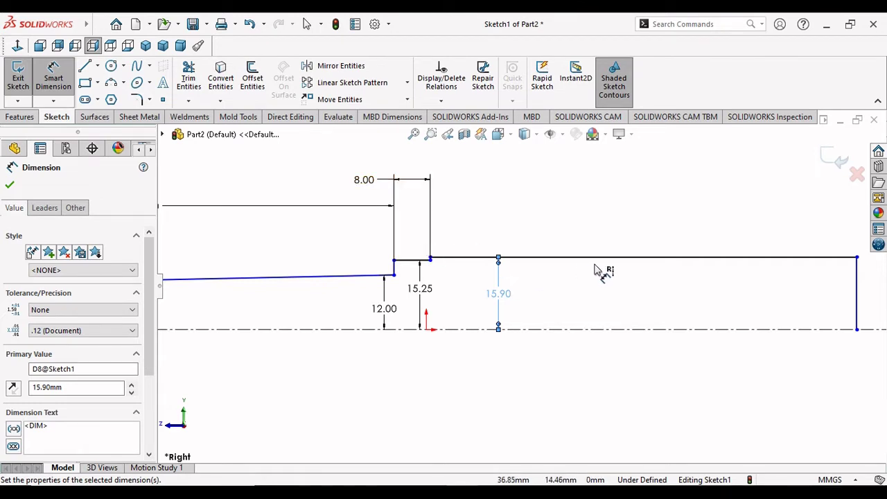
pyautogui.click(615, 242)
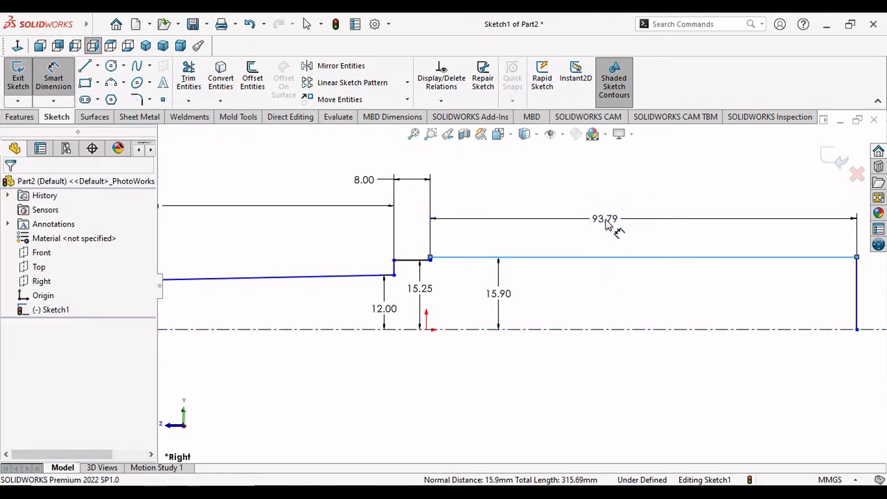
pyautogui.click(605, 222)
pyautogui.write('19')
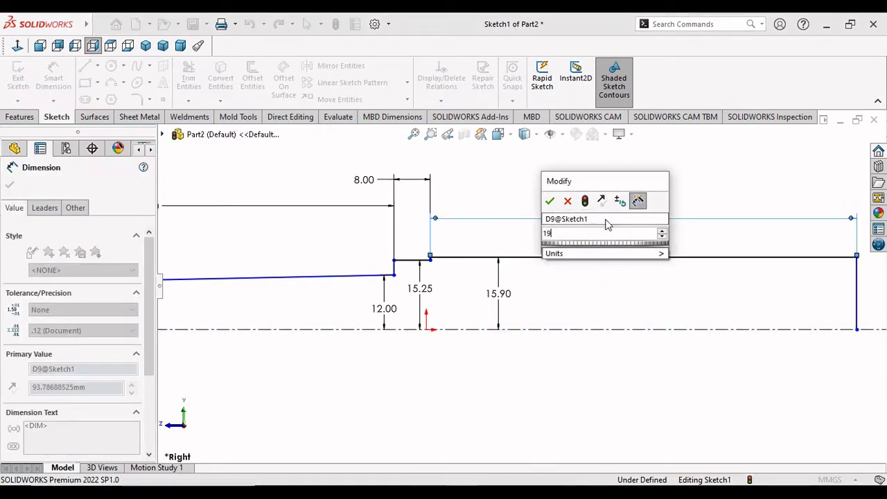
pyautogui.write('0')
pyautogui.press('Return')
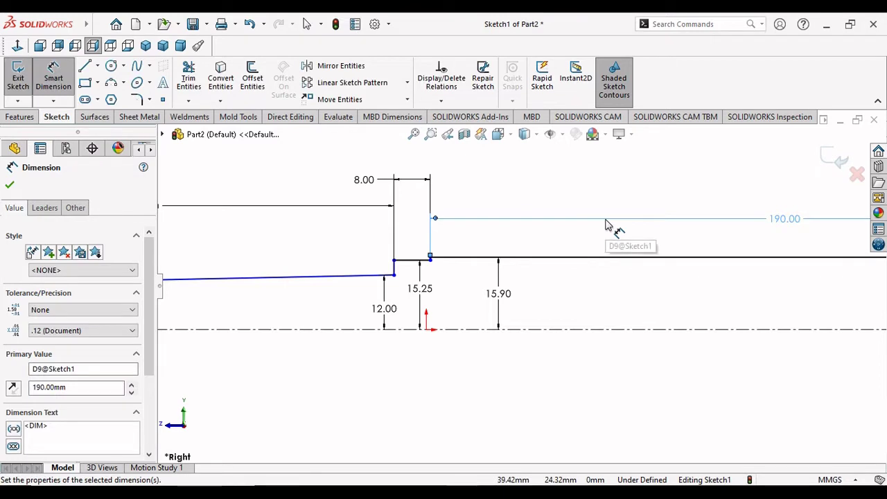
pyautogui.scroll(3, 455, 323)
pyautogui.scroll(-1, 790, 312)
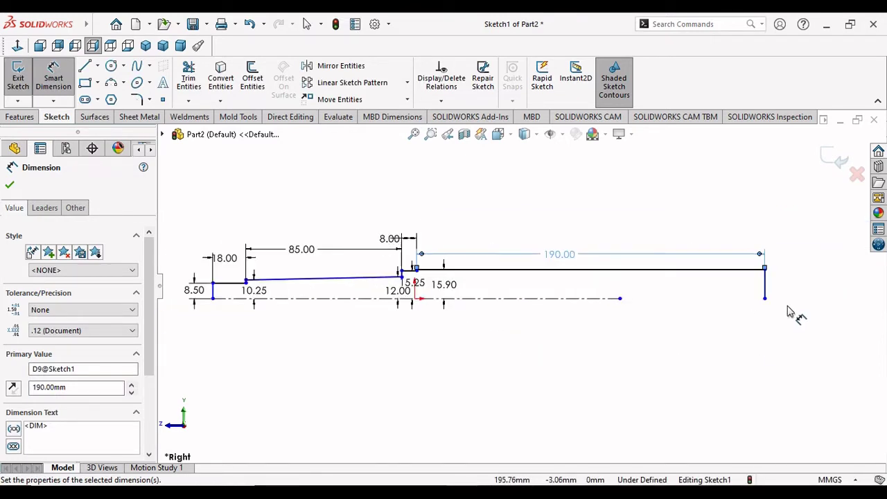
pyautogui.scroll(-1, 790, 312)
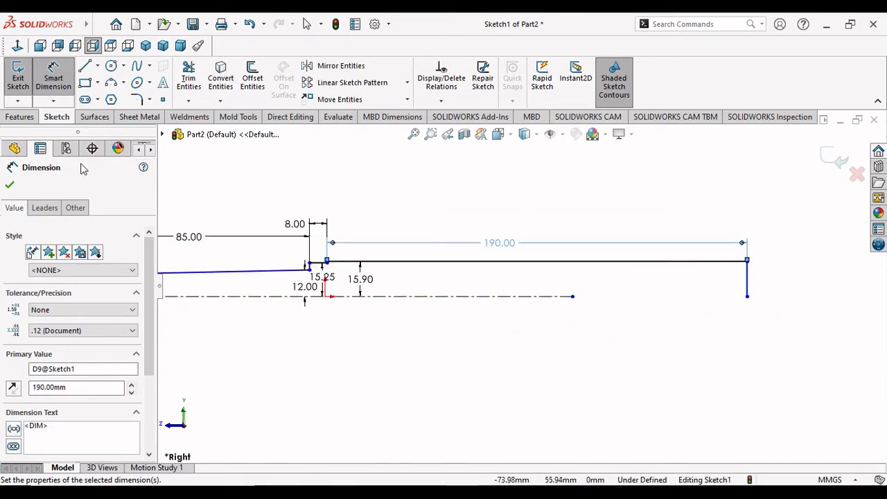
pyautogui.click(9, 186)
pyautogui.press('Escape')
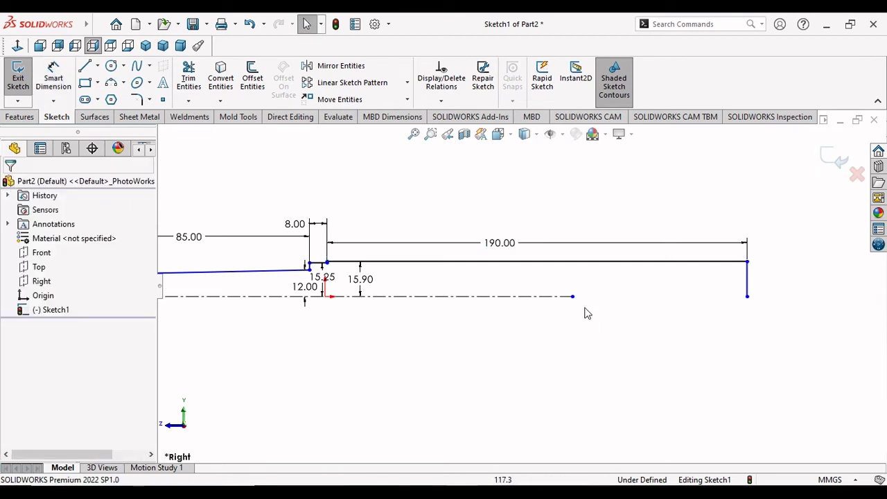
# Step: Drag the centreline's endpoint out to the profile's right end
pyautogui.moveTo(572, 297); pyautogui.dragTo(747, 296)
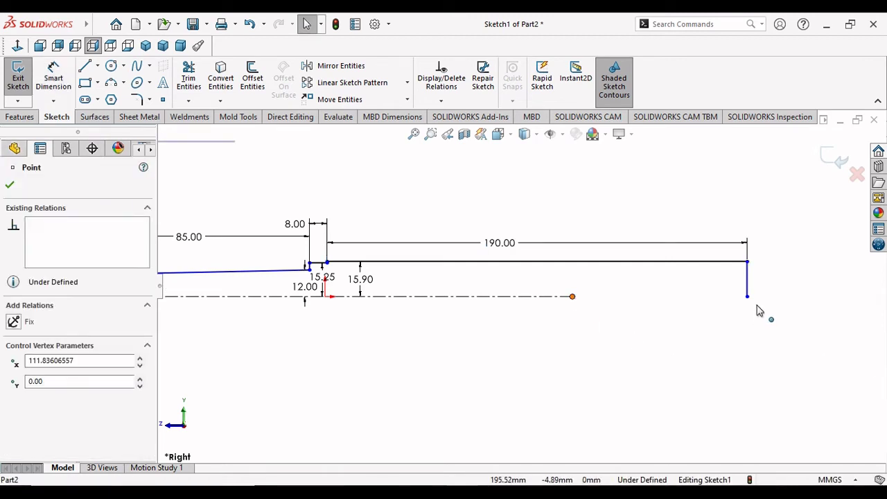
pyautogui.click(696, 333)
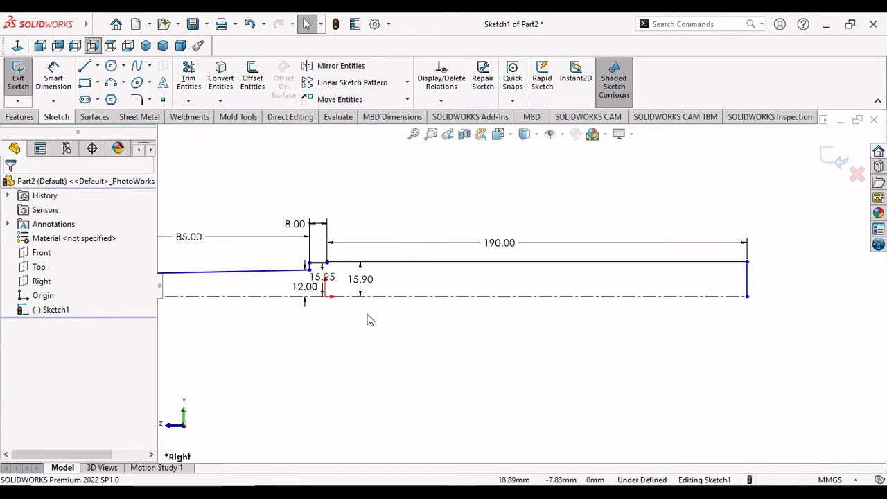
pyautogui.press('z')
pyautogui.scroll(-2, 323, 280)
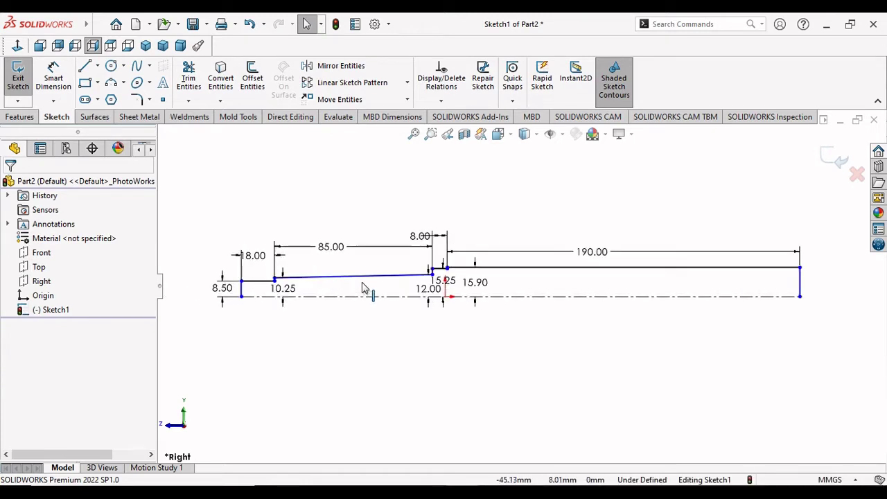
# Step: Add a Midpoint relation between the centreline and the origin to fully define Sketch1
pyautogui.click(513, 299)
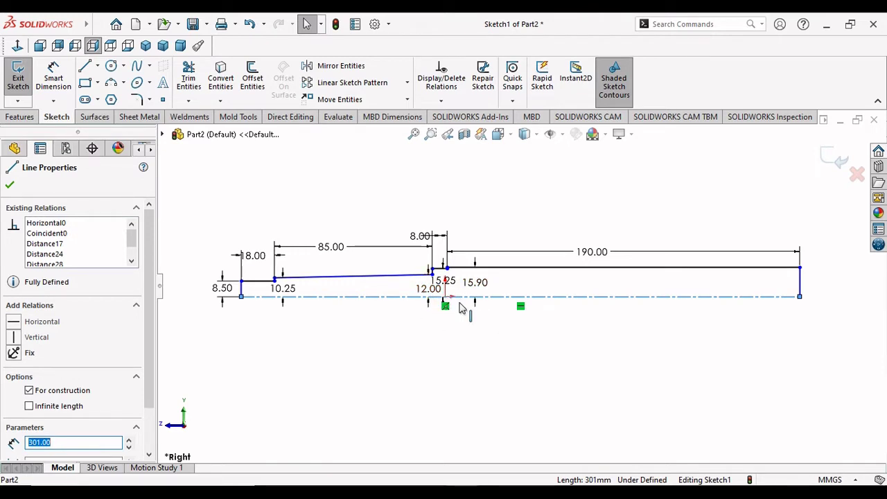
pyautogui.scroll(-3, 458, 303)
pyautogui.scroll(-3, 455, 299)
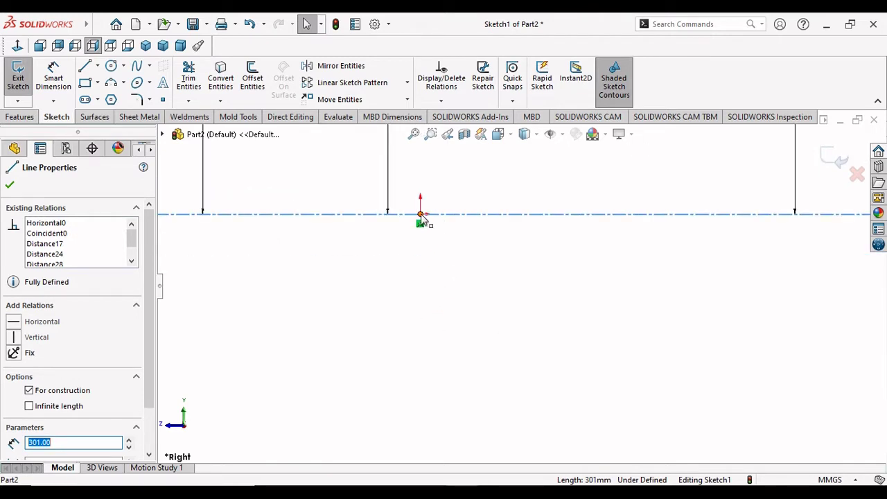
pyautogui.keyDown('ctrl'); pyautogui.click(422, 215); pyautogui.keyUp('ctrl')
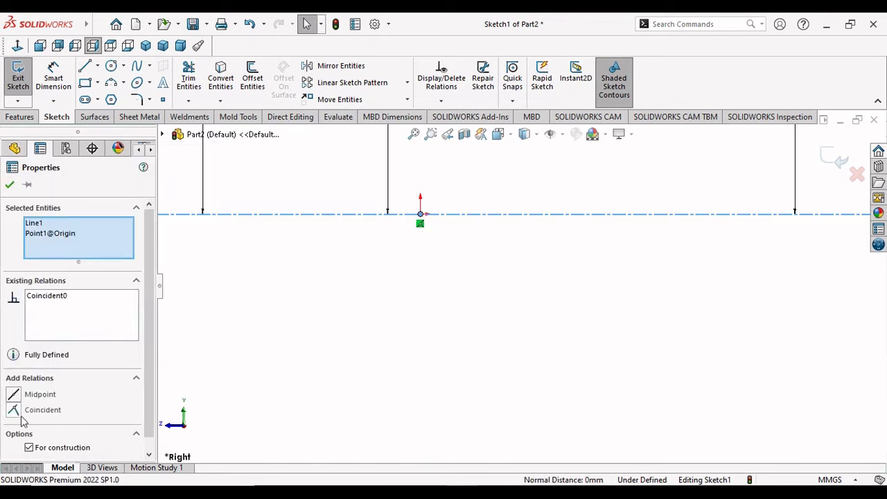
pyautogui.click(14, 394)
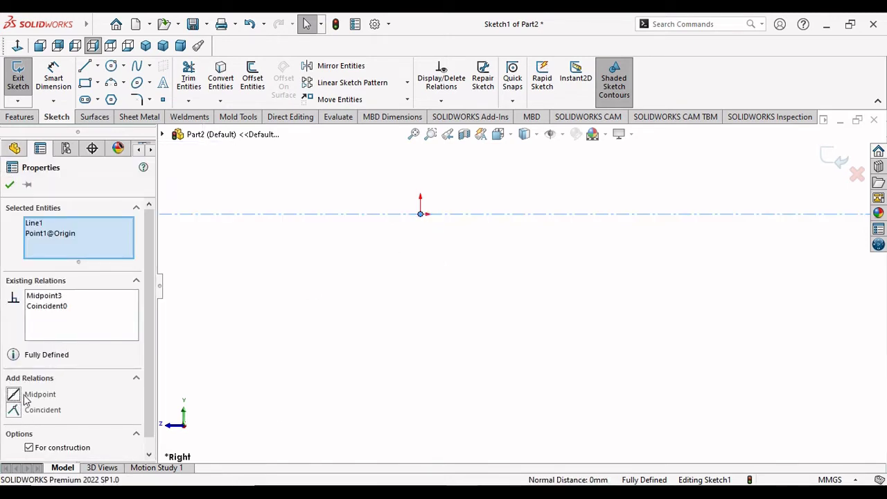
pyautogui.press('f')
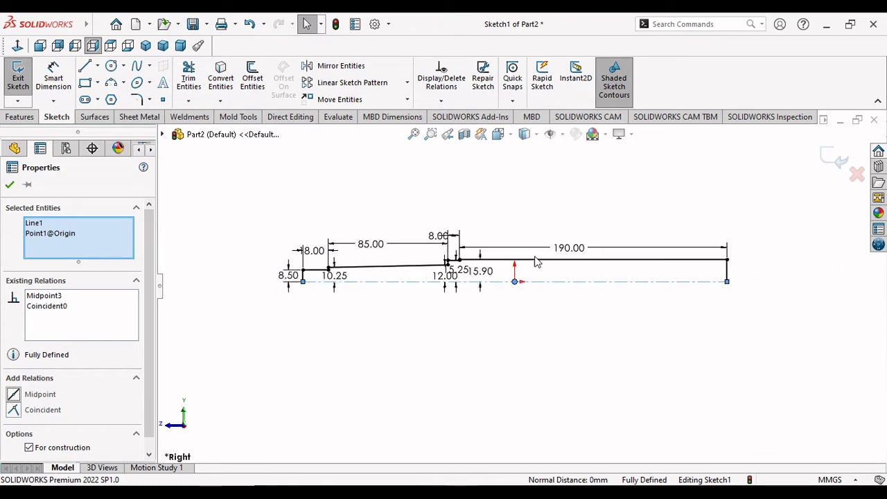
pyautogui.click(9, 186)
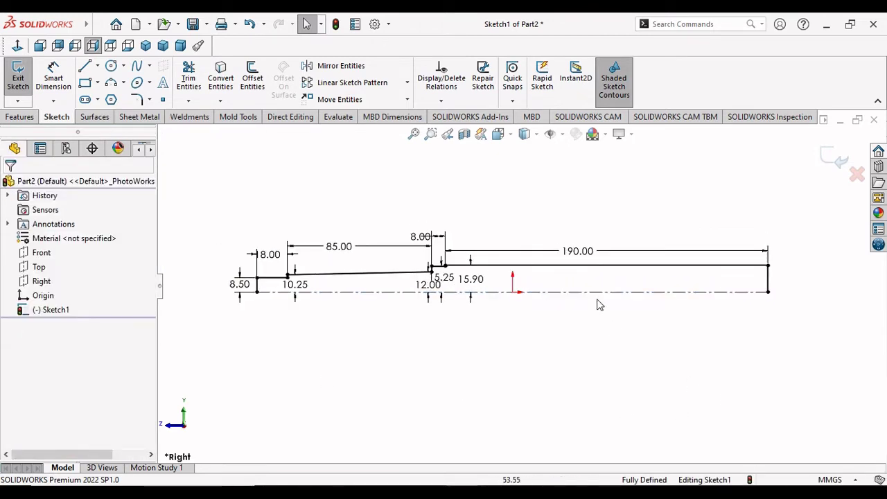
# Step: Revolve the profile 360° about the centreline into the solid Revolve1 drill body
pyautogui.scroll(-1, 593, 298)
pyautogui.scroll(-1, 489, 279)
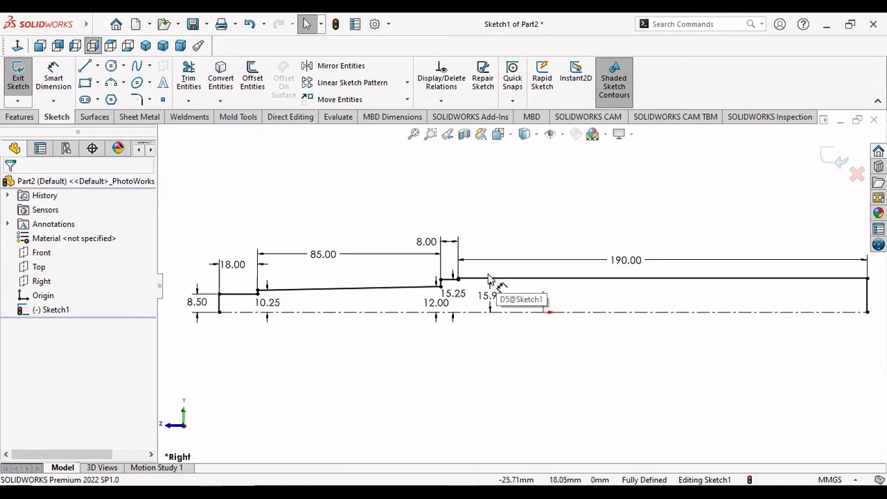
pyautogui.scroll(1, 453, 324)
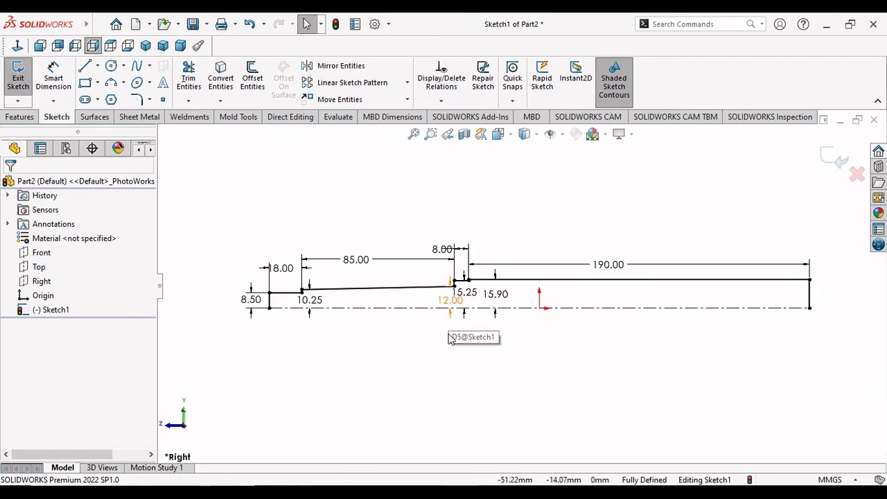
pyautogui.scroll(-1, 450, 339)
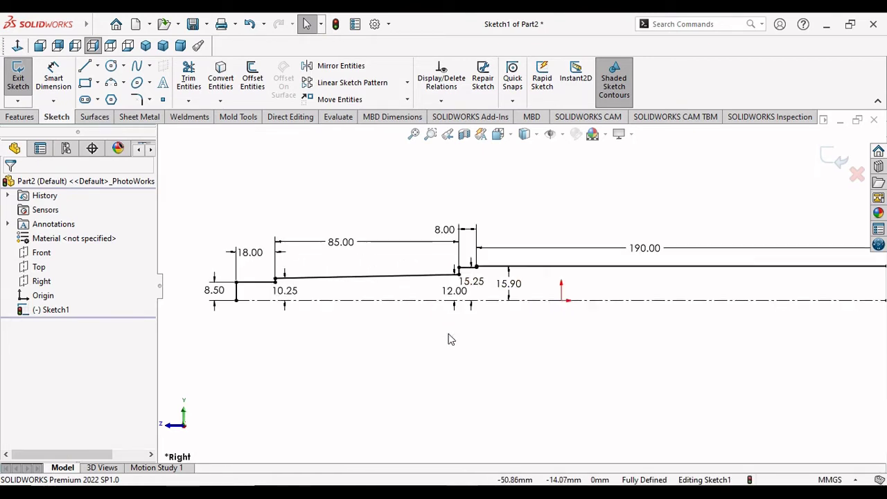
pyautogui.click(10, 98)
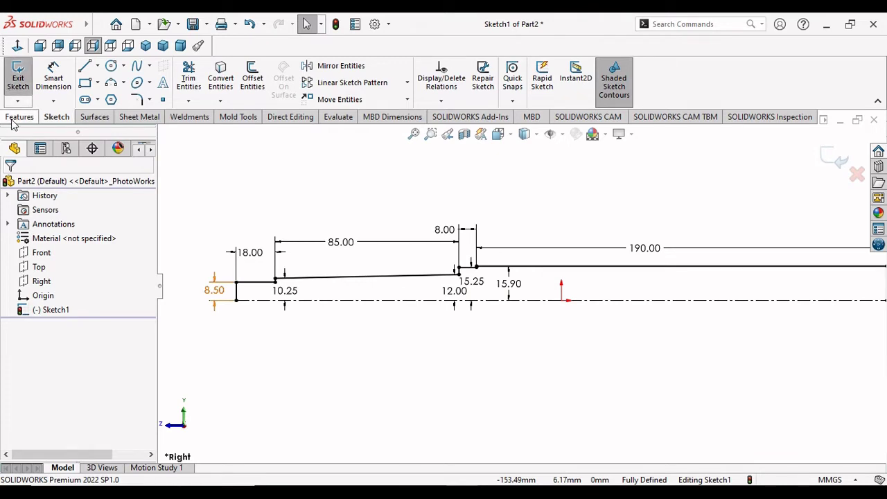
pyautogui.click(15, 117)
pyautogui.click(61, 84)
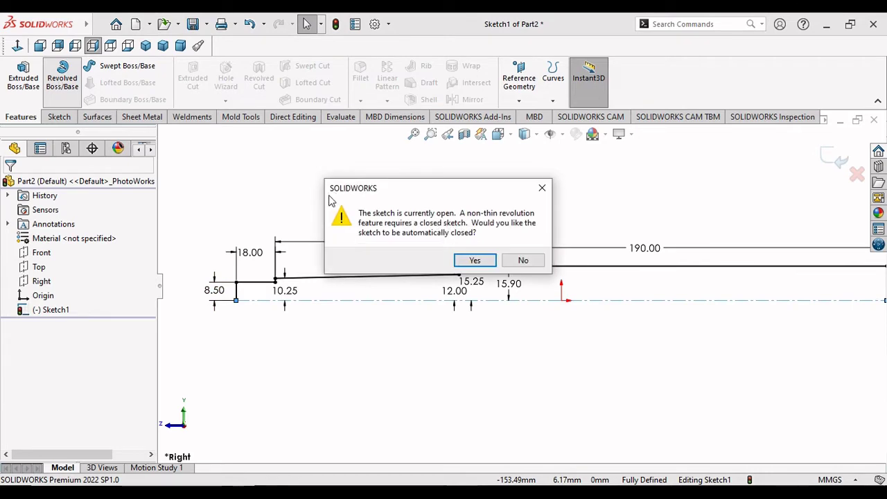
pyautogui.click(474, 259)
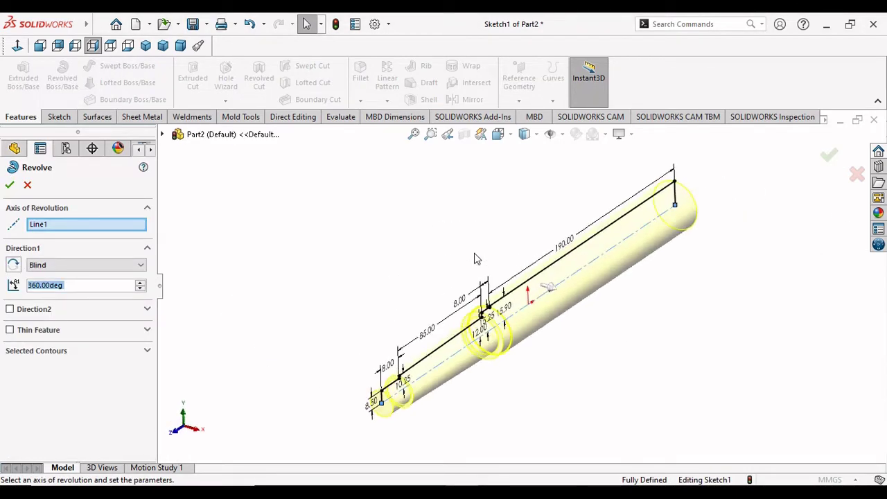
pyautogui.click(10, 191)
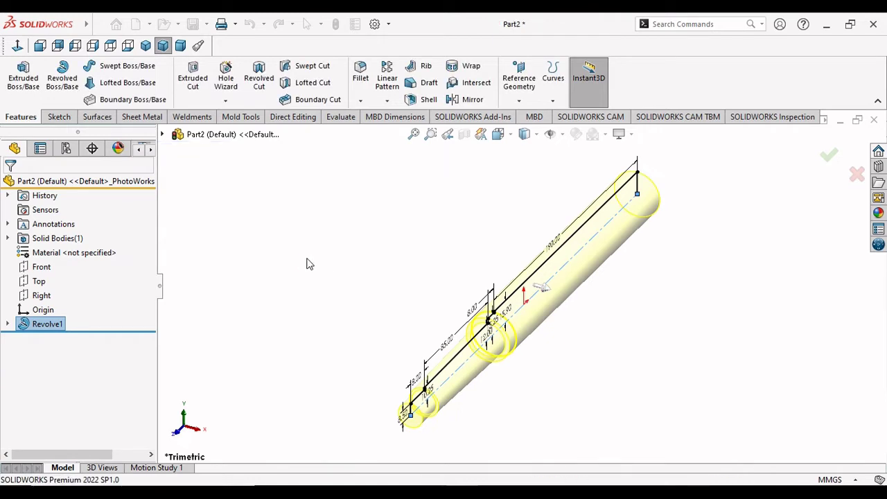
pyautogui.click(340, 293)
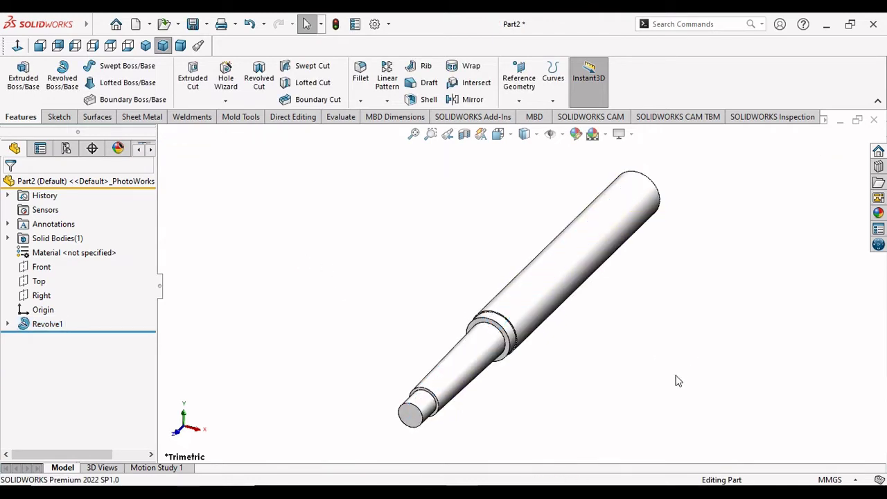
# Step: Select the circular step edges at the shaft's narrow end
pyautogui.moveTo(630, 338); pyautogui.dragTo(643, 320, button='middle')
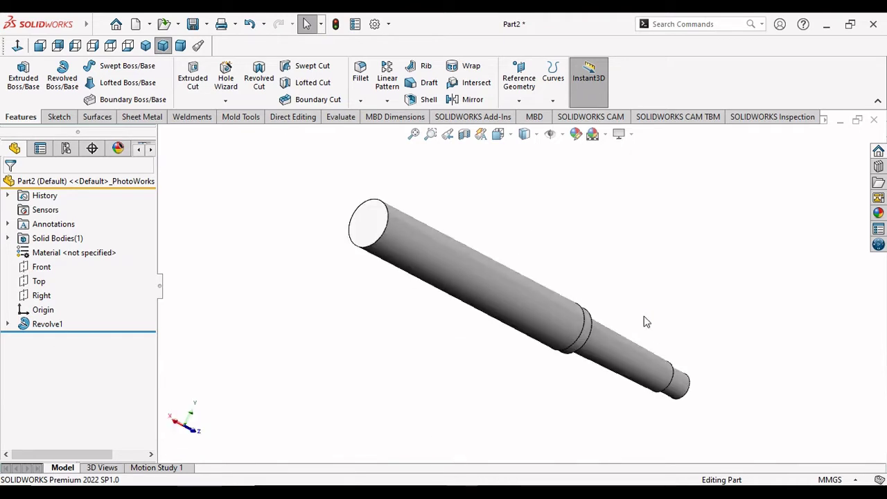
pyautogui.moveTo(594, 257)
pyautogui.mouseDown(button='middle')
pyautogui.moveTo(683, 340)
pyautogui.moveTo(650, 367)
pyautogui.moveTo(532, 378)
pyautogui.moveTo(623, 382)
pyautogui.moveTo(620, 400)
pyautogui.mouseUp(button='middle')
pyautogui.scroll(3, 416, 374)
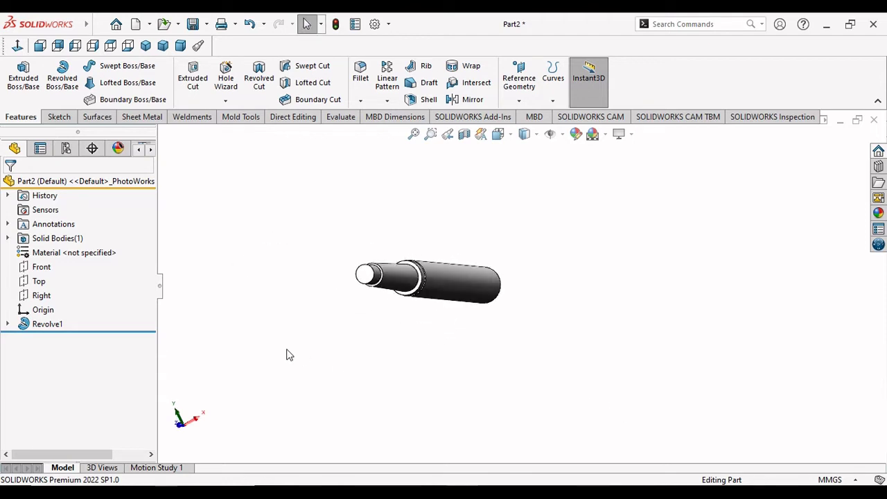
pyautogui.scroll(-5, 388, 284)
pyautogui.scroll(-2, 374, 323)
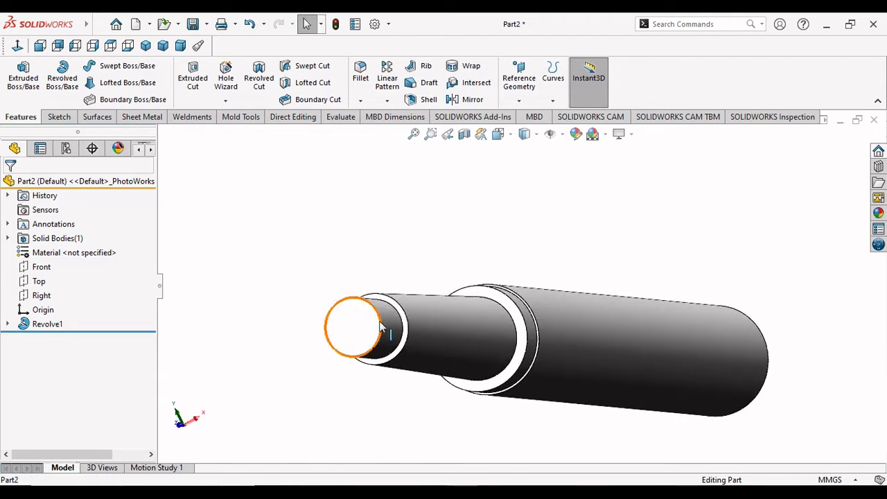
pyautogui.click(390, 326)
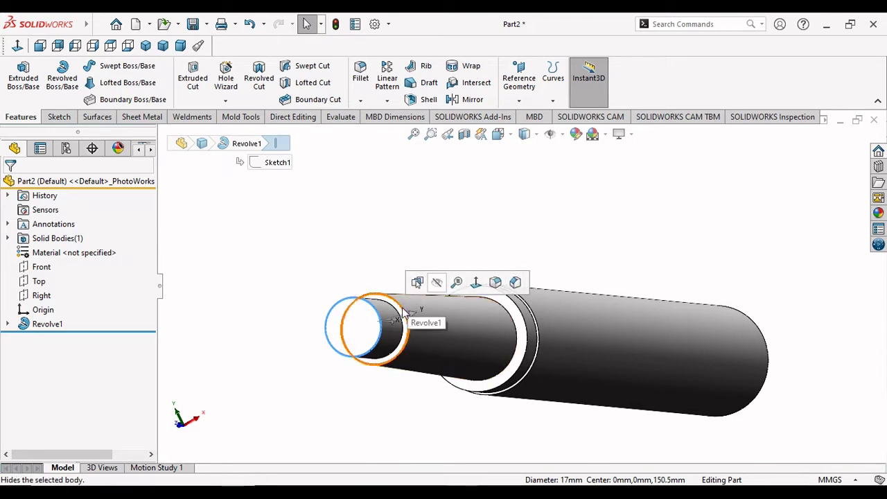
pyautogui.keyDown('ctrl'); pyautogui.click(510, 302); pyautogui.keyUp('ctrl')
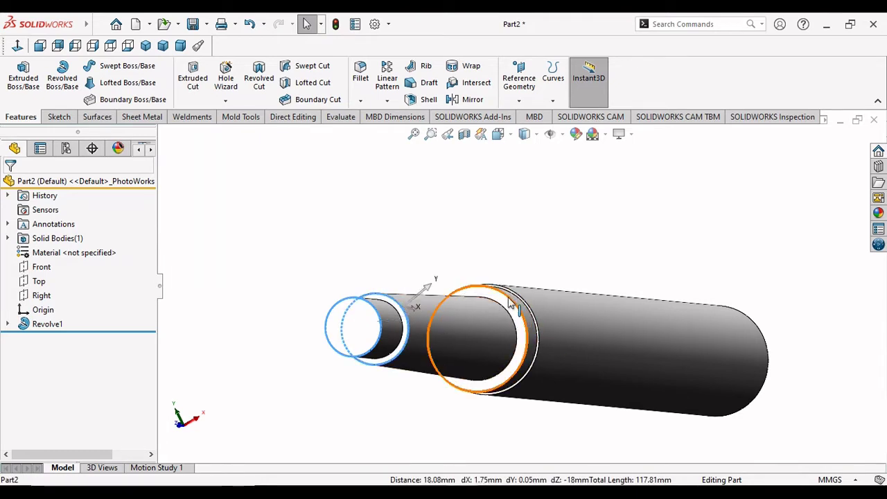
# Step: Chamfer the selected edges at 0.5 mm × 45°
pyautogui.click(360, 100)
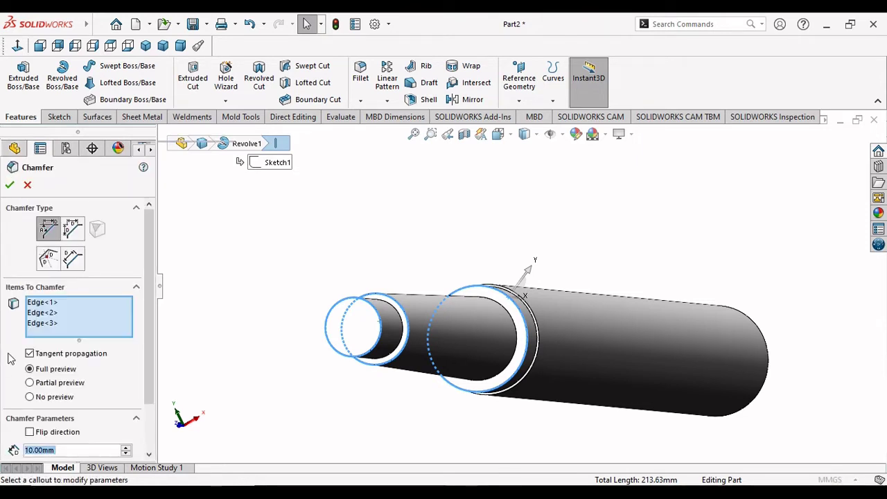
pyautogui.write('0')
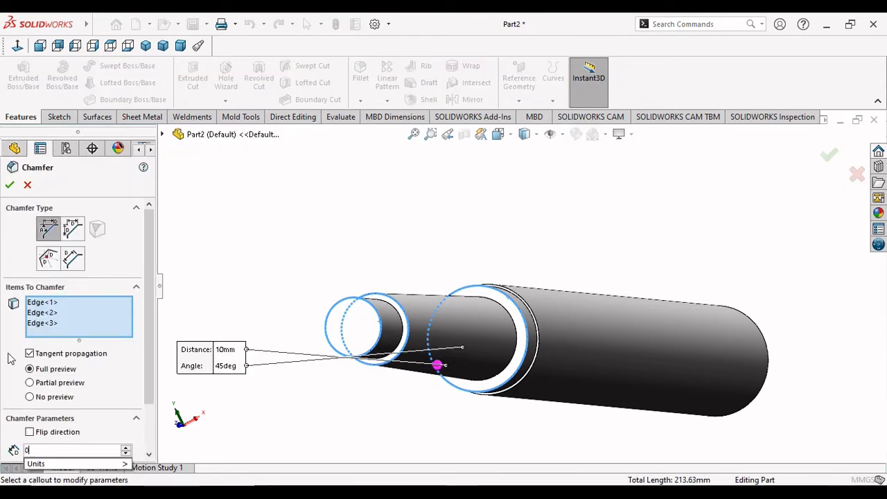
pyautogui.write('.2')
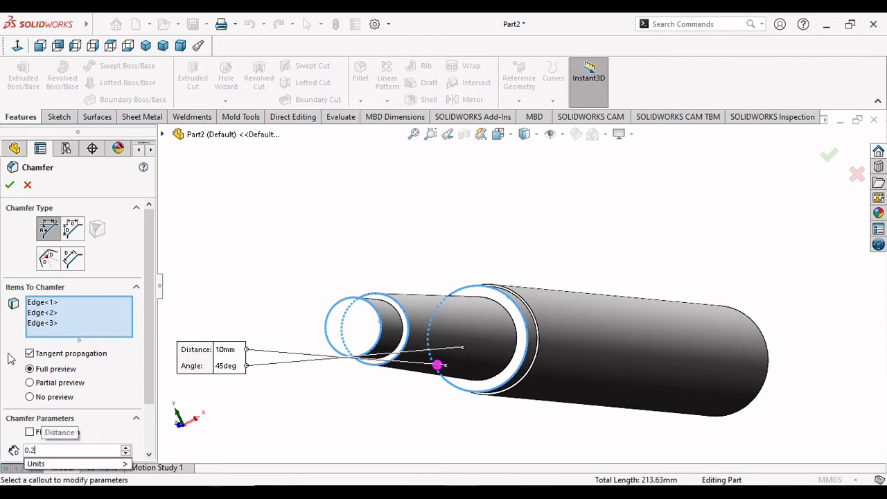
pyautogui.press('BackSpace')
pyautogui.write('5')
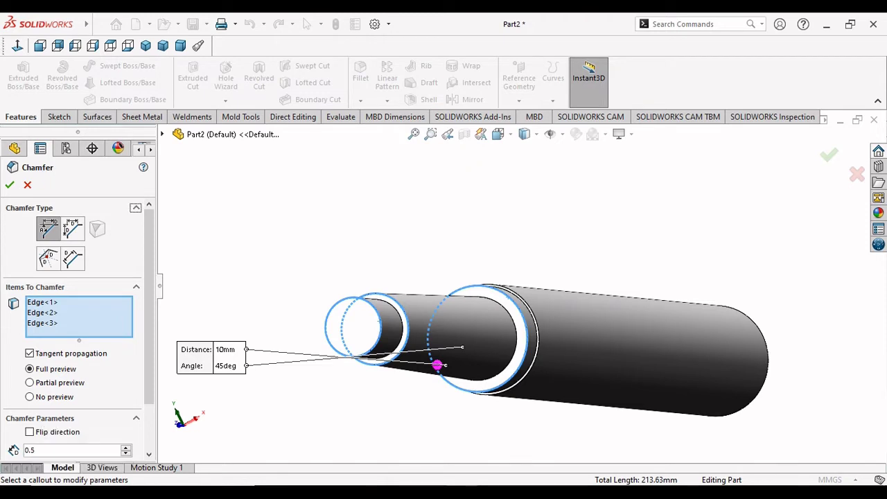
pyautogui.press('Return')
pyautogui.click(9, 185)
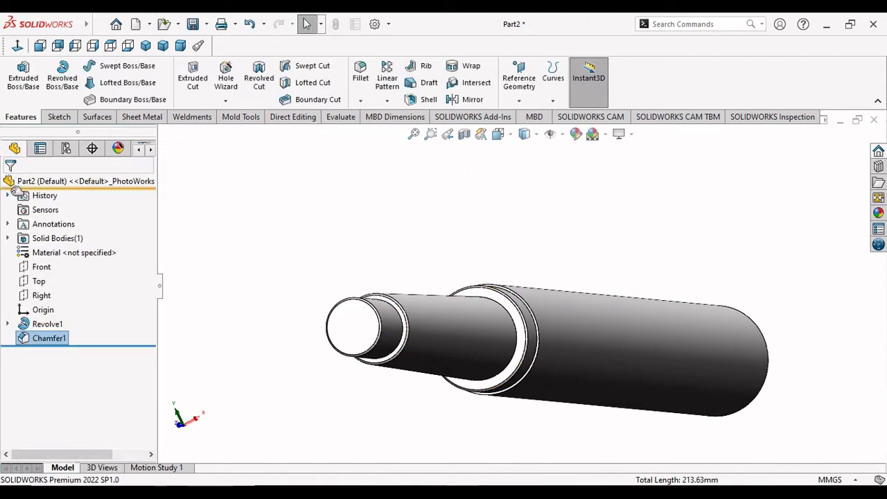
# Step: Start a sketch on the large end face and convert its edge into a 31.8 mm circle
pyautogui.moveTo(624, 388)
pyautogui.mouseDown(button='middle')
pyautogui.moveTo(665, 385)
pyautogui.moveTo(604, 411)
pyautogui.moveTo(571, 395)
pyautogui.mouseUp(button='middle')
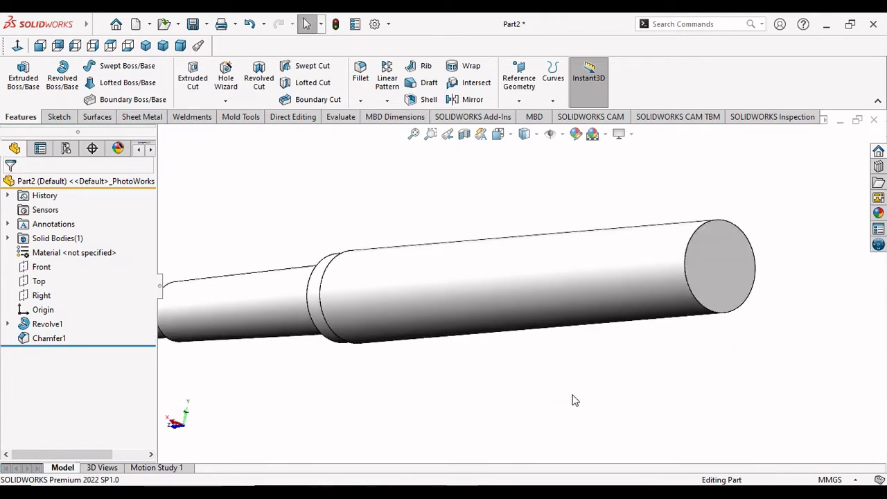
pyautogui.scroll(3, 530, 332)
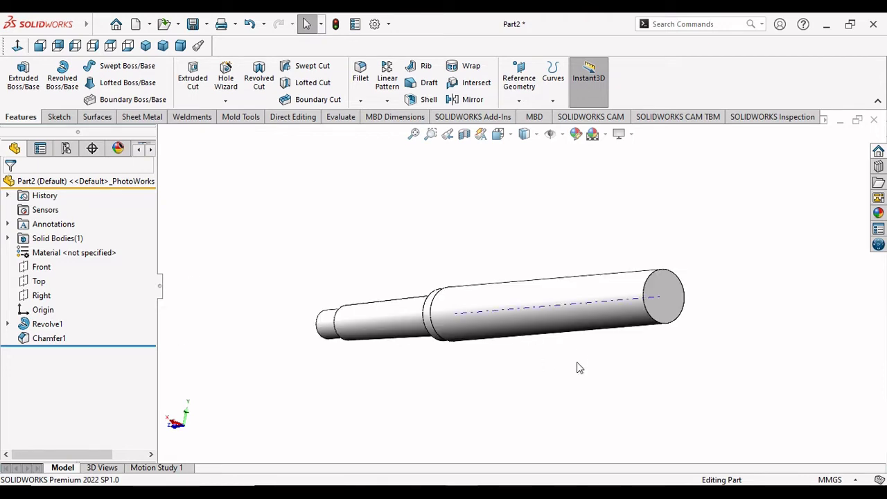
pyautogui.moveTo(577, 368)
pyautogui.mouseDown(button='middle')
pyautogui.moveTo(721, 398)
pyautogui.moveTo(697, 409)
pyautogui.moveTo(723, 415)
pyautogui.moveTo(633, 402)
pyautogui.moveTo(638, 409)
pyautogui.mouseUp(button='middle')
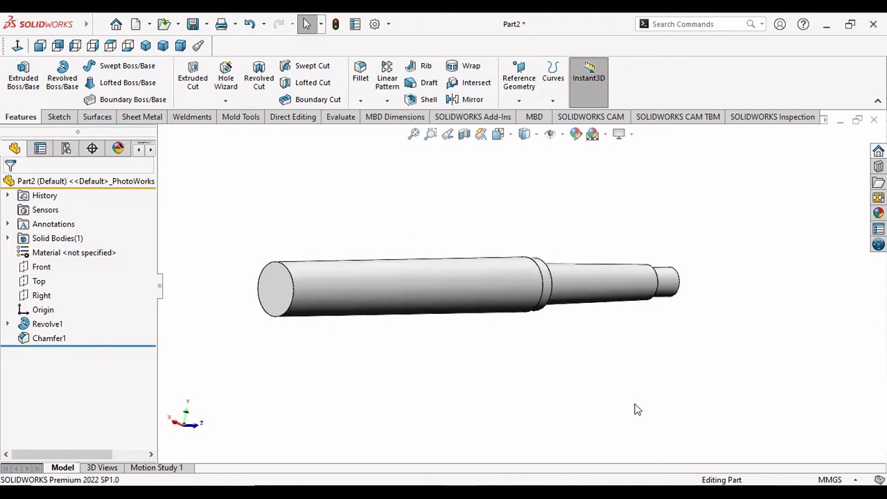
pyautogui.moveTo(382, 252)
pyautogui.mouseDown(button='middle')
pyautogui.moveTo(544, 382)
pyautogui.moveTo(558, 410)
pyautogui.moveTo(569, 399)
pyautogui.moveTo(603, 421)
pyautogui.moveTo(623, 421)
pyautogui.mouseUp(button='middle')
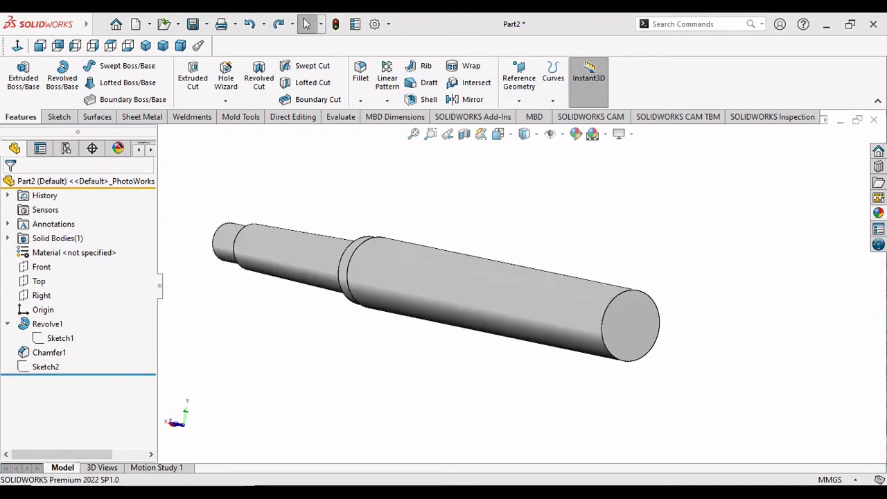
pyautogui.click(619, 337)
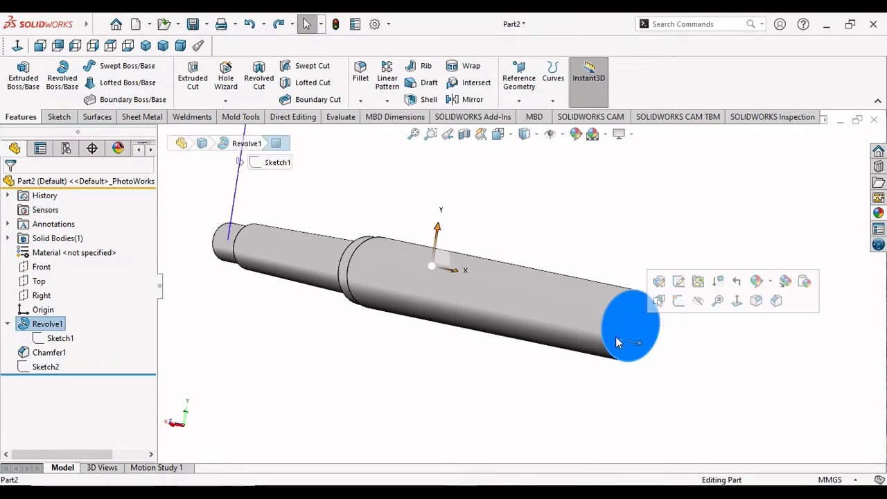
pyautogui.click(680, 301)
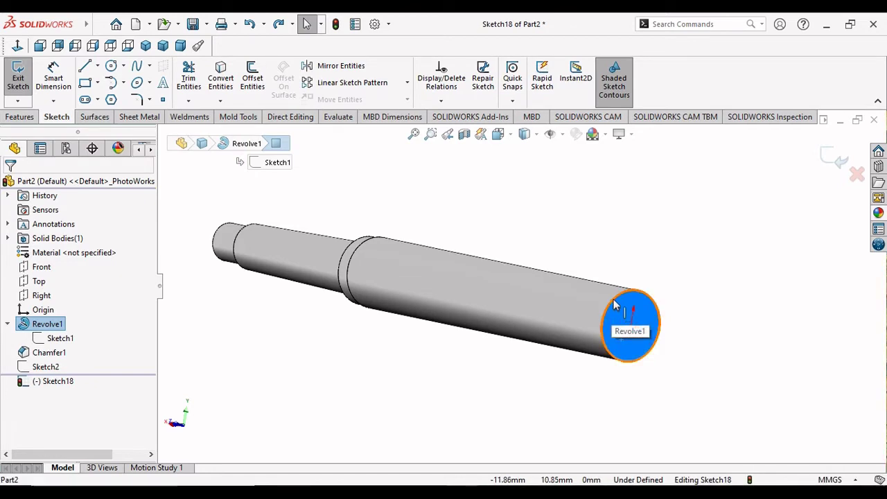
pyautogui.click(219, 81)
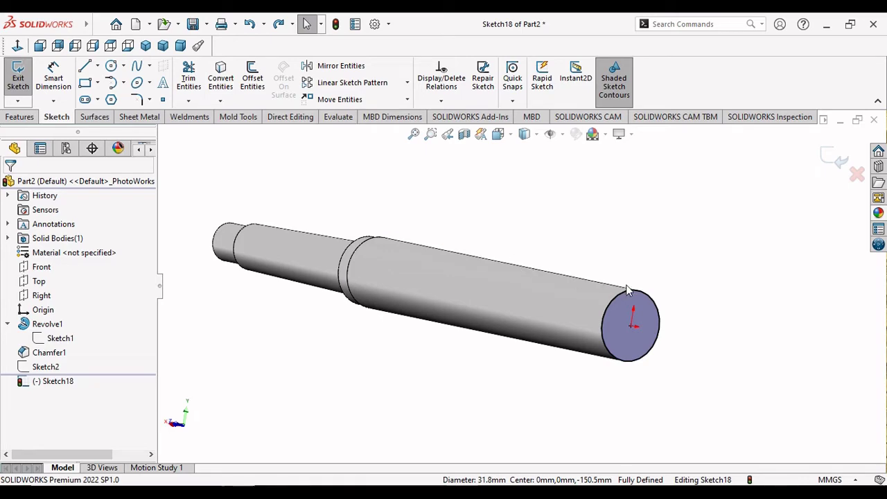
pyautogui.click(19, 116)
pyautogui.click(555, 102)
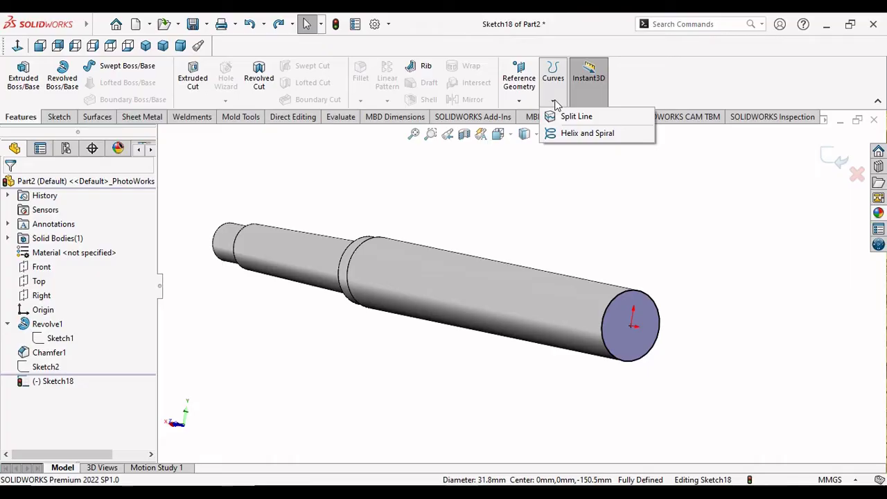
# Step: Create a one-revolution, 150 mm pitch helix on the circle, starting at 180°
pyautogui.click(563, 132)
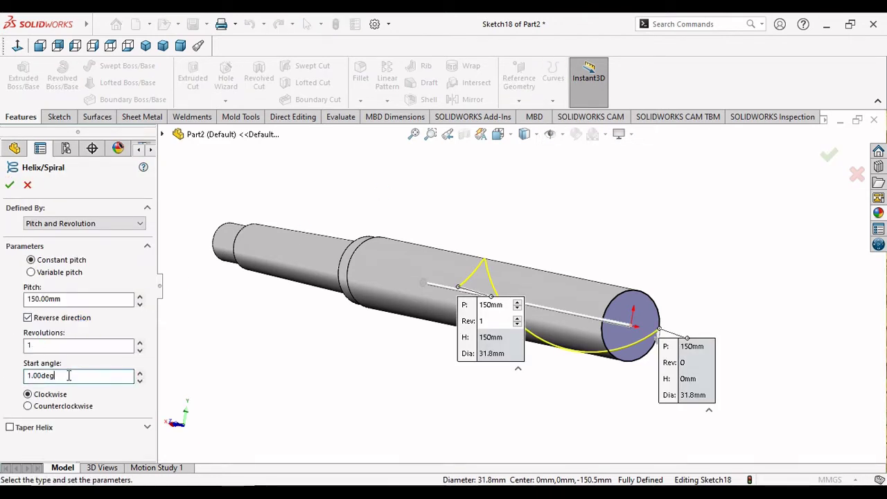
pyautogui.moveTo(69, 374); pyautogui.dragTo(3, 374)
pyautogui.write('180')
pyautogui.press('Return')
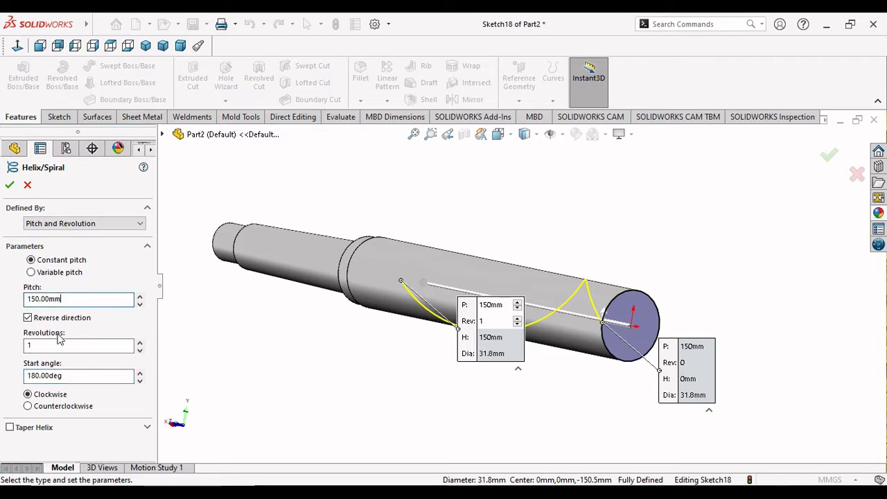
pyautogui.click(59, 343)
pyautogui.click(10, 187)
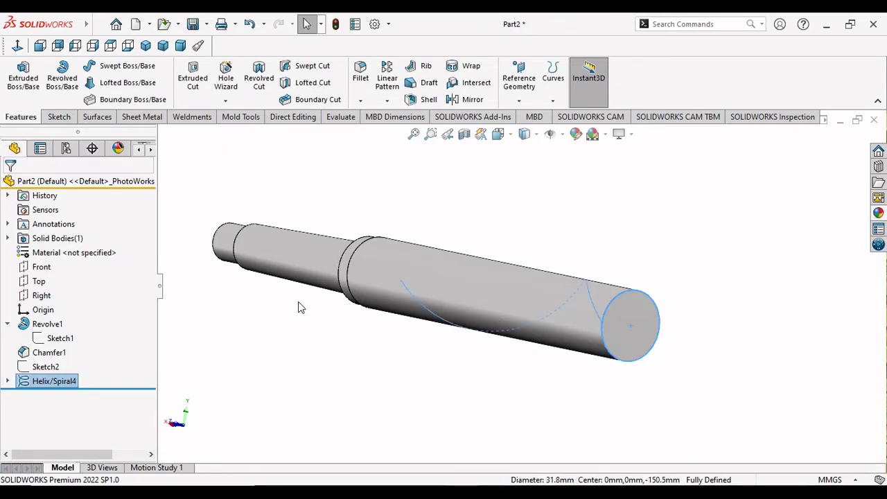
pyautogui.click(505, 383)
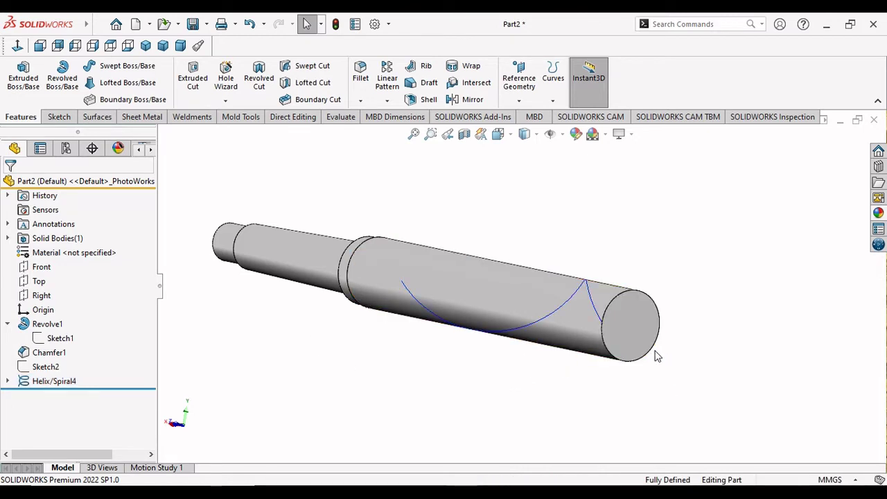
pyautogui.click(39, 280)
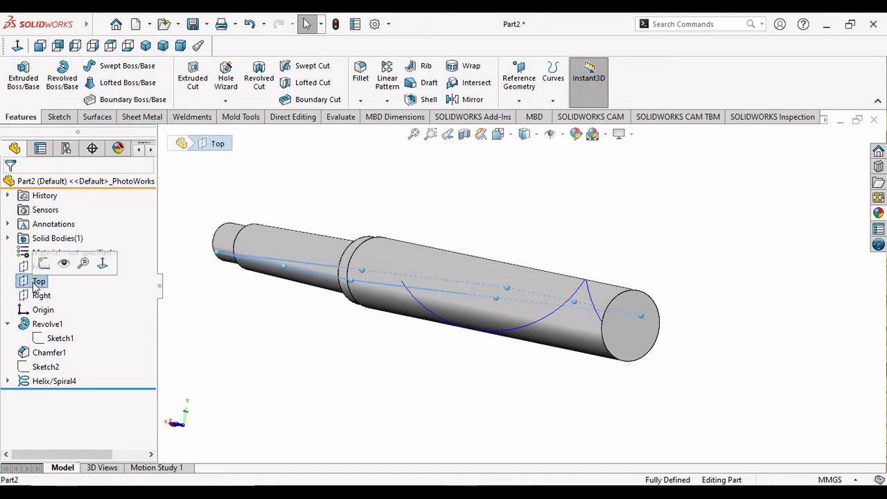
pyautogui.click(69, 260)
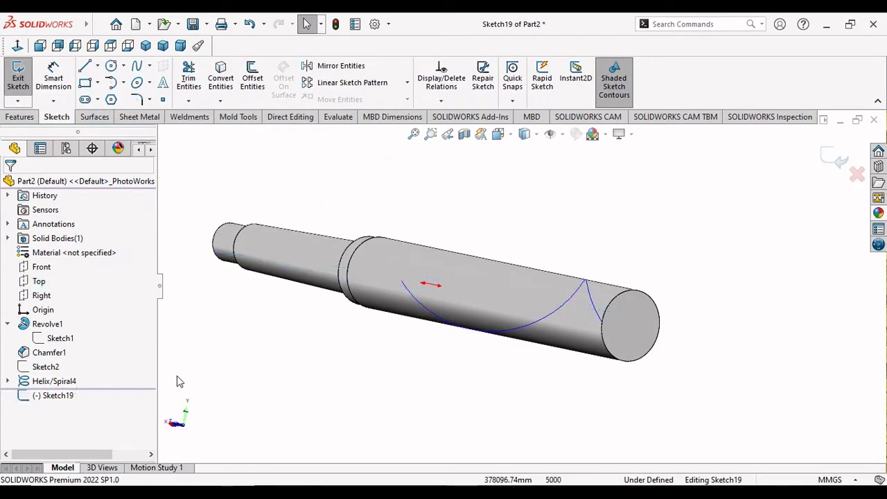
pyautogui.press('Escape')
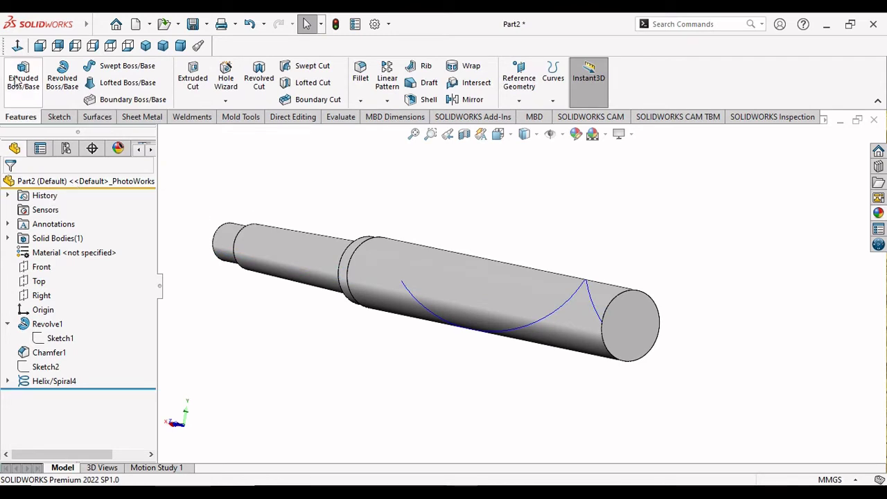
pyautogui.click(58, 45)
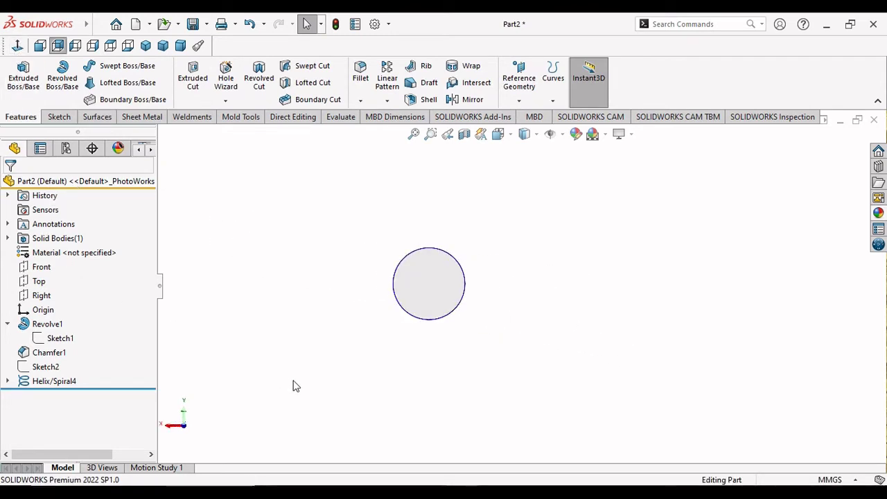
pyautogui.hotkey('ctrl', 'shift', 'z')
pyautogui.click(38, 281)
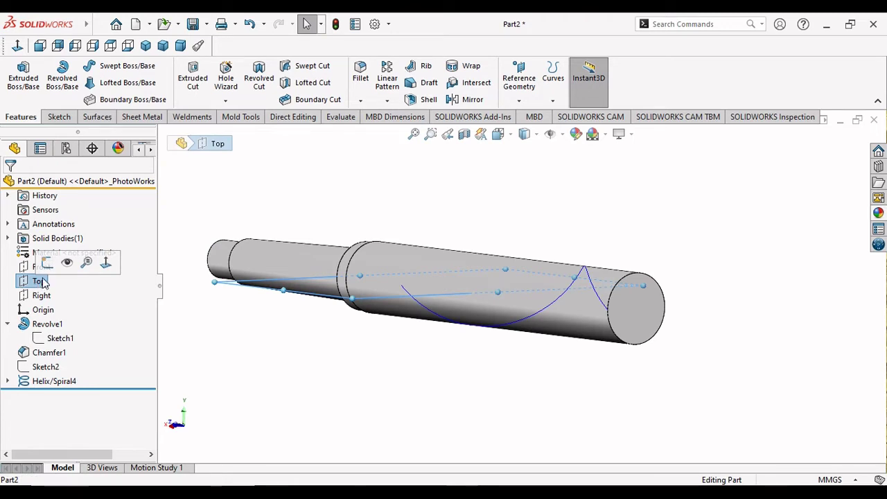
pyautogui.moveTo(317, 362); pyautogui.dragTo(322, 357, button='middle')
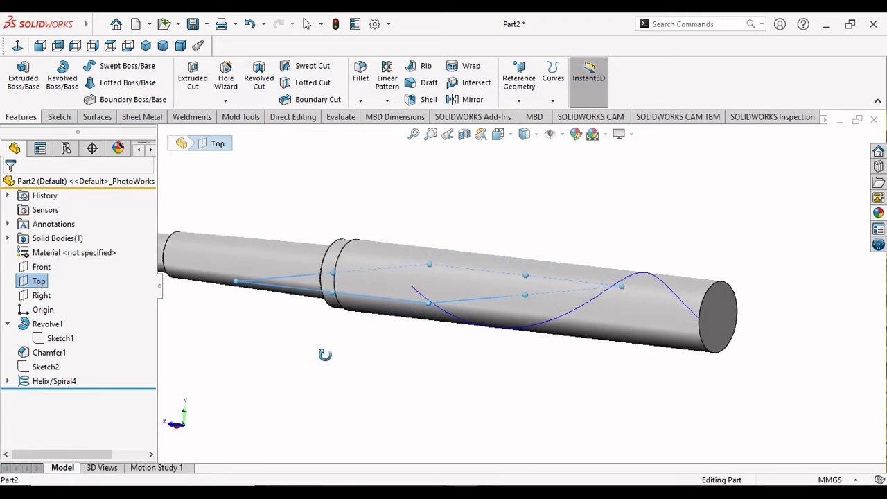
pyautogui.click(38, 282)
pyautogui.click(166, 320)
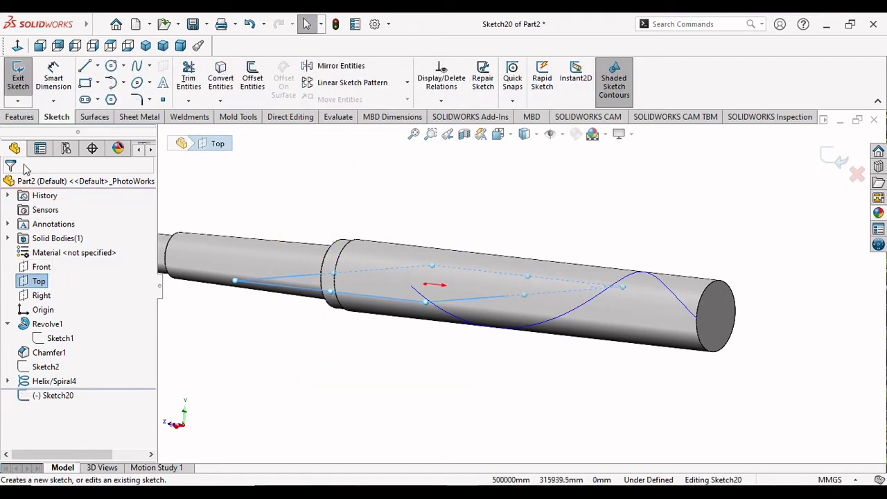
pyautogui.click(18, 46)
pyautogui.click(18, 78)
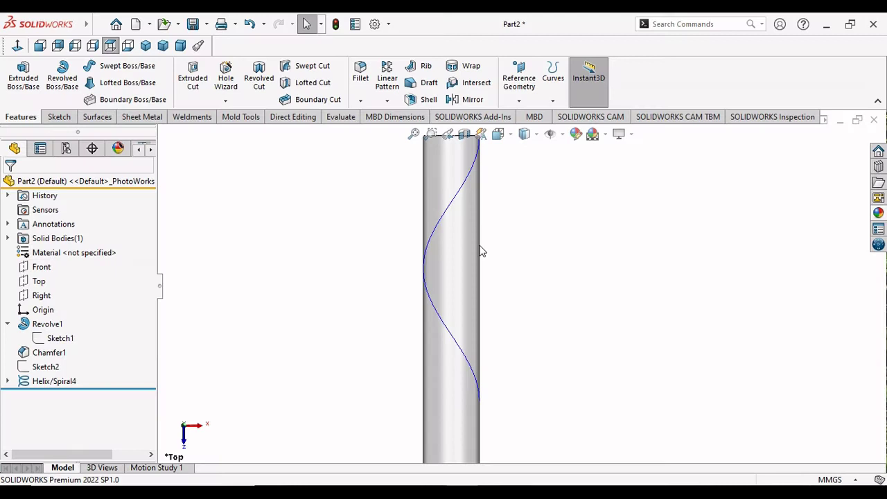
# Step: Start a 3D sketch and convert the helix curve into it
pyautogui.scroll(3, 506, 269)
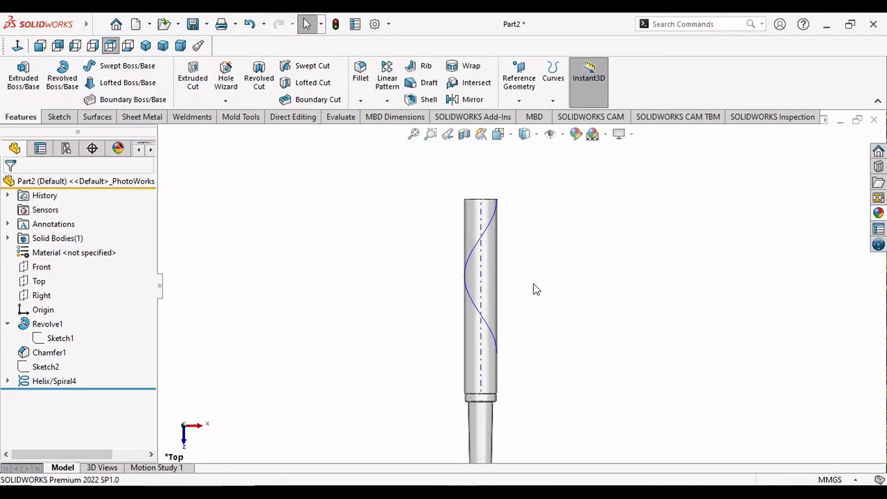
pyautogui.click(59, 116)
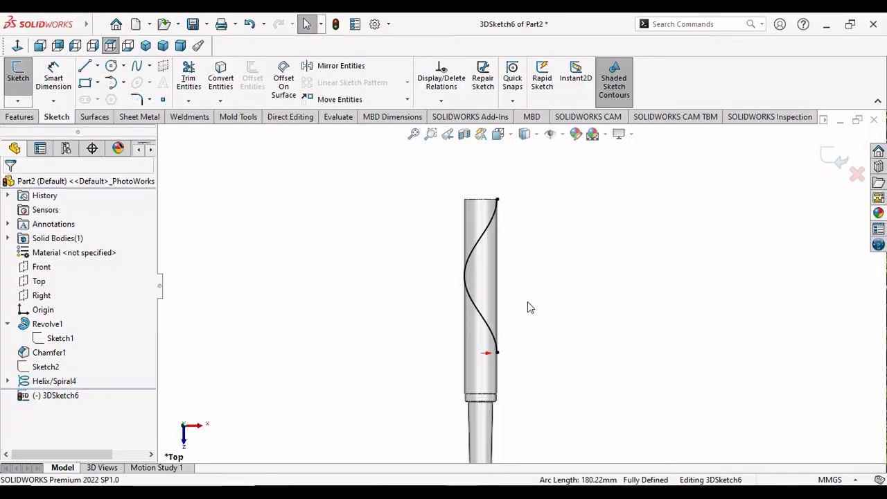
pyautogui.moveTo(527, 301)
pyautogui.mouseDown(button='right')
pyautogui.moveTo(503, 346)
pyautogui.moveTo(509, 353)
pyautogui.mouseUp(button='right')
pyautogui.press('Escape')
pyautogui.press('Escape')
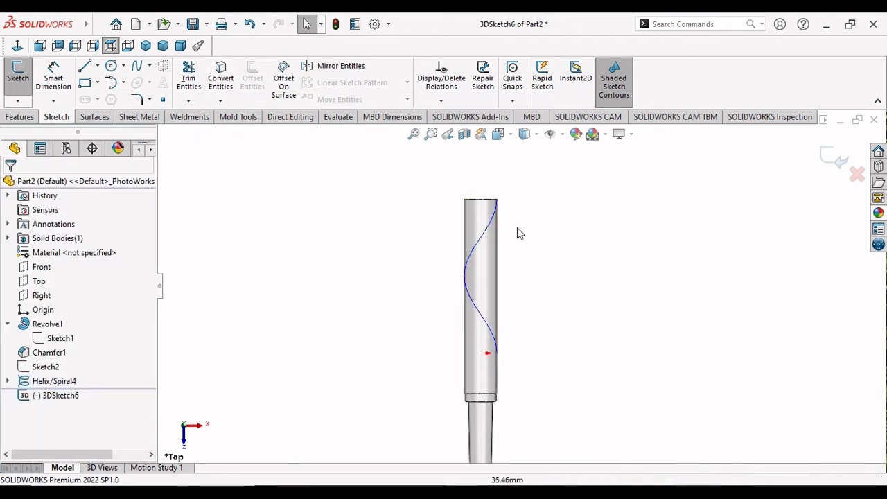
pyautogui.click(485, 234)
pyautogui.click(220, 75)
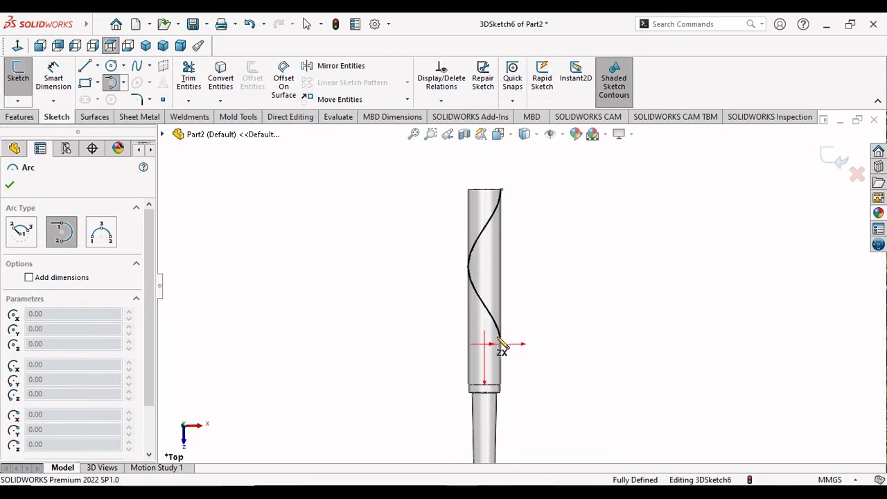
# Step: Draw an arc from the helix end out of the shaft, tangent to the helix
pyautogui.click(500, 344)
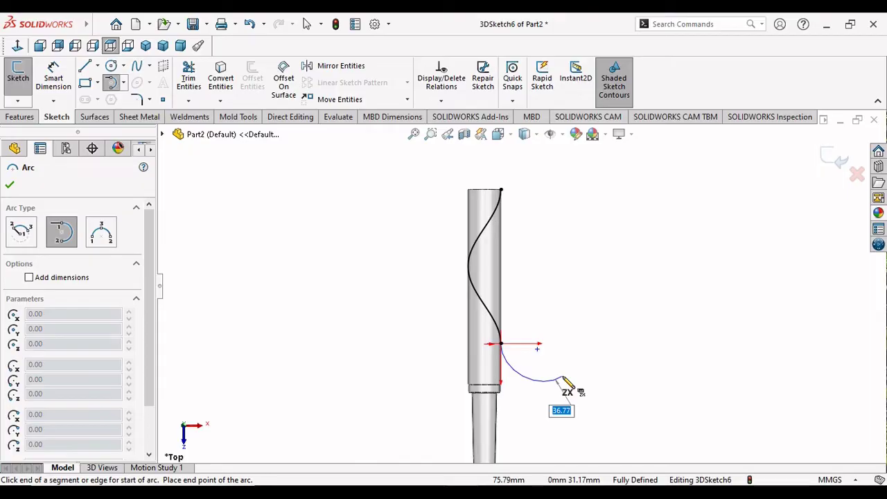
pyautogui.click(562, 375)
pyautogui.rightClick(582, 333)
pyautogui.click(592, 338)
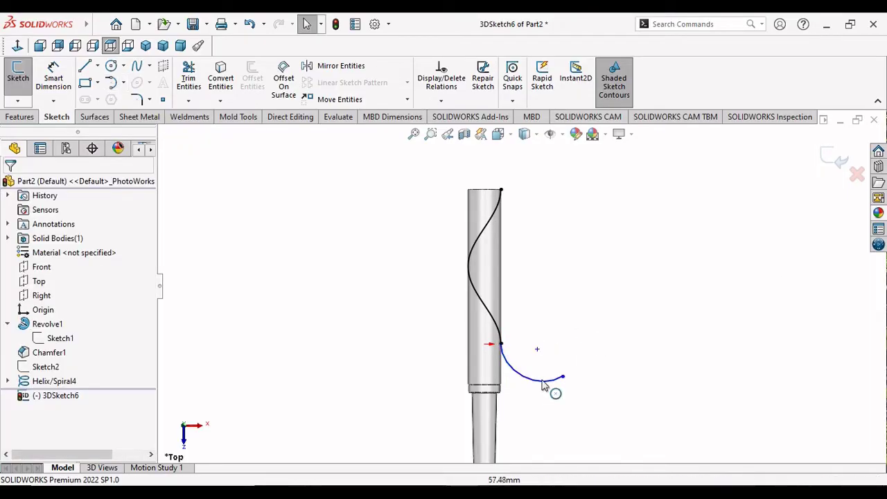
pyautogui.scroll(-3, 527, 360)
pyautogui.click(497, 313)
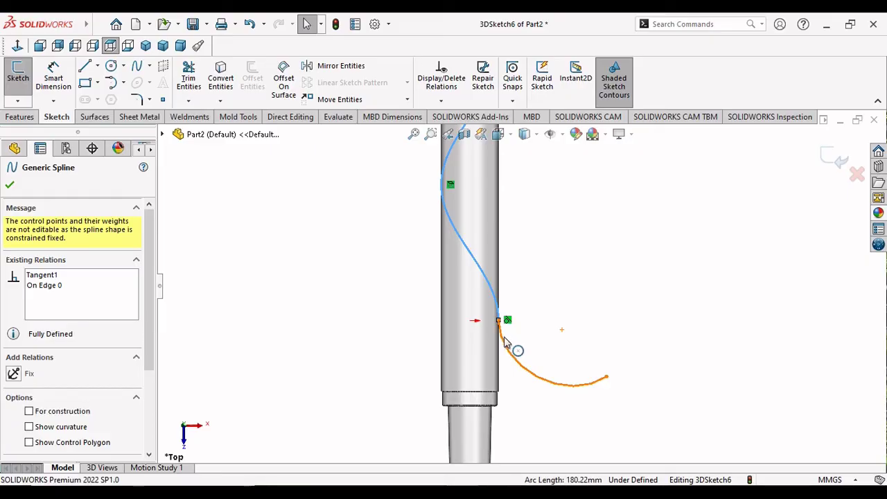
pyautogui.keyDown('ctrl'); pyautogui.click(513, 345); pyautogui.keyUp('ctrl')
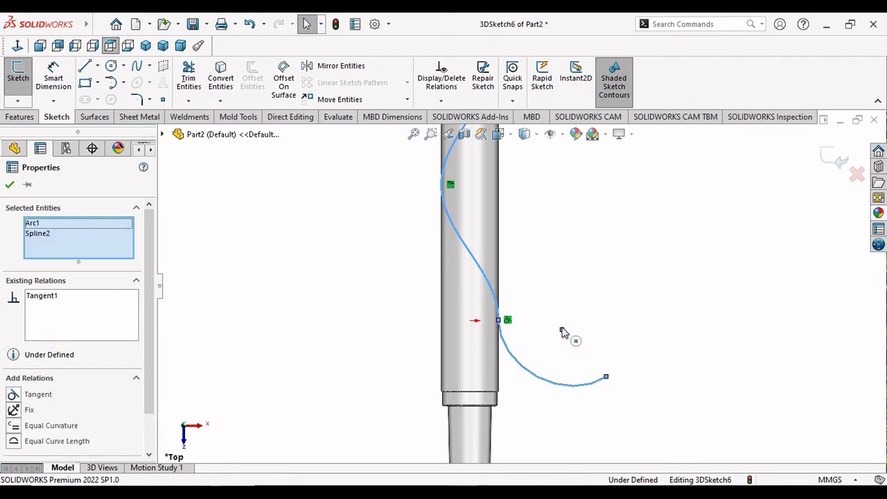
pyautogui.click(537, 279)
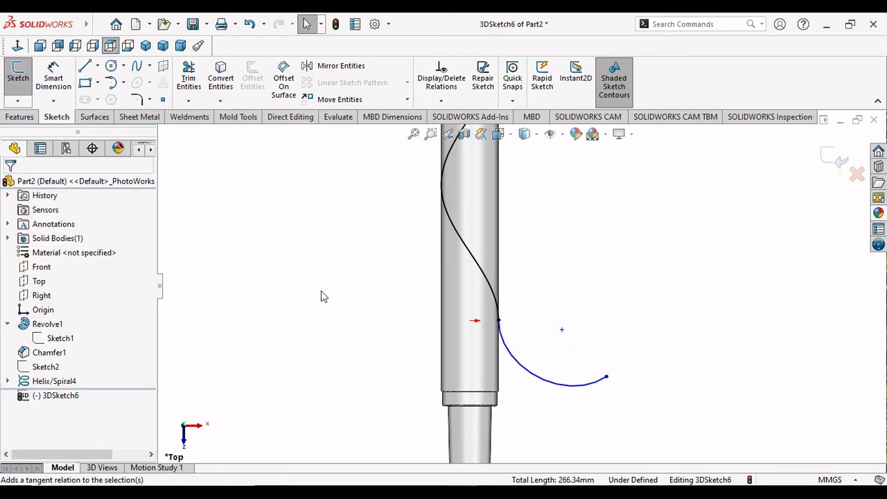
pyautogui.press('f')
pyautogui.scroll(-1, 575, 253)
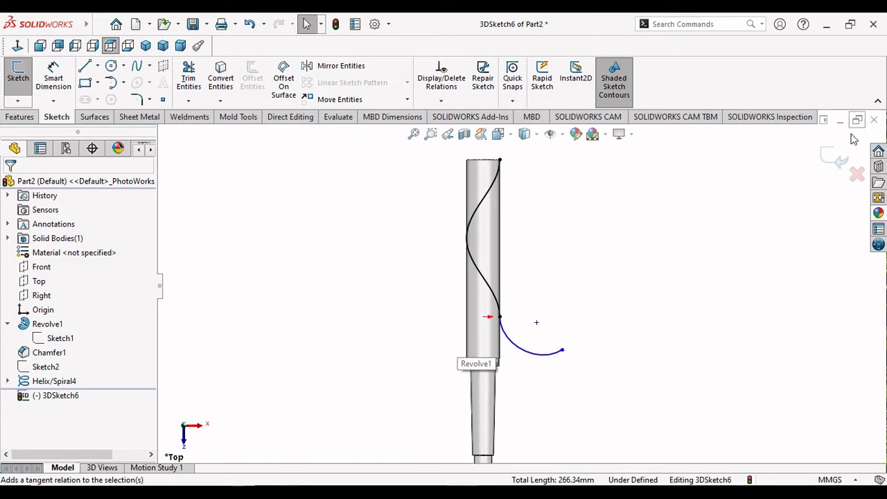
pyautogui.click(839, 160)
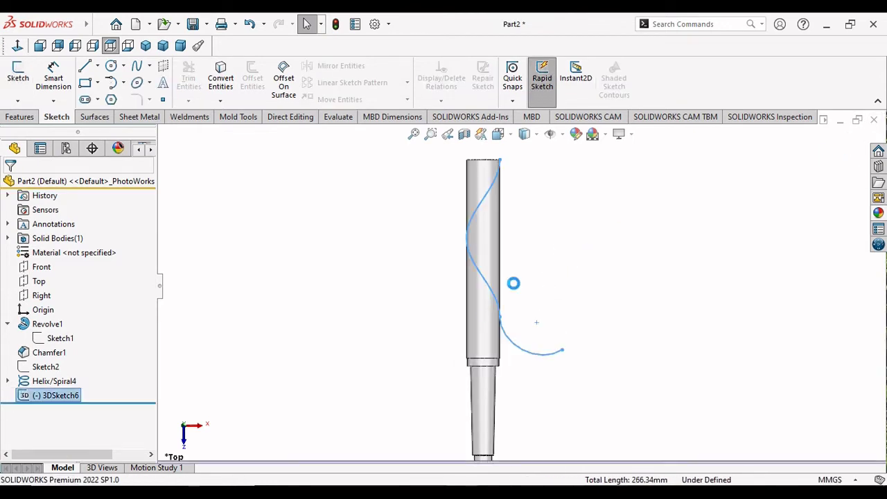
# Step: Start a new sketch on the shaft's flat end face
pyautogui.moveTo(525, 282)
pyautogui.mouseDown(button='middle')
pyautogui.moveTo(531, 233)
pyautogui.moveTo(511, 214)
pyautogui.moveTo(516, 236)
pyautogui.mouseUp(button='middle')
pyautogui.scroll(5, 511, 192)
pyautogui.scroll(-5, 547, 254)
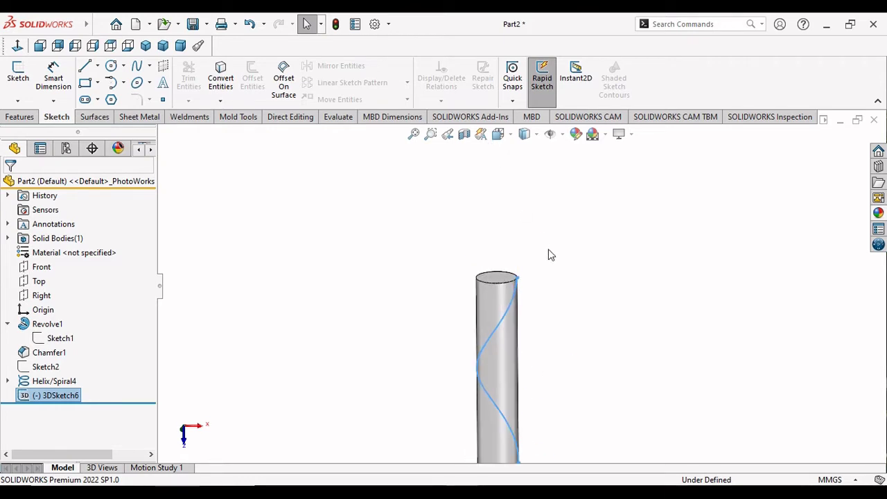
pyautogui.moveTo(523, 319); pyautogui.dragTo(498, 279, button='middle')
pyautogui.click(498, 279)
pyautogui.click(564, 245)
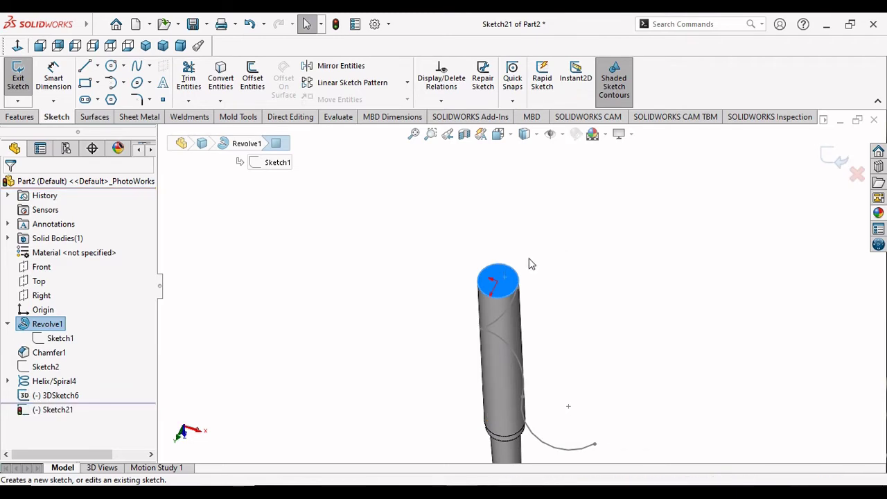
# Step: View the end face normal and draw a circle centred on the arc's end point
pyautogui.click(18, 46)
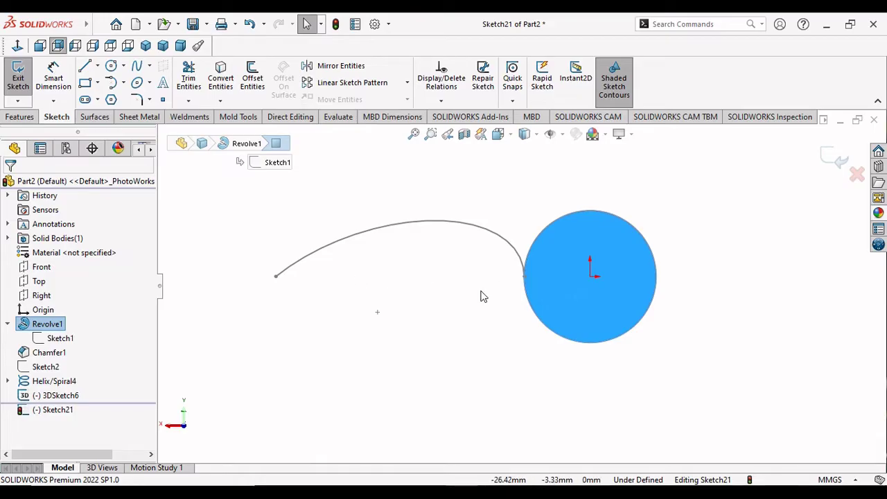
pyautogui.moveTo(483, 297); pyautogui.dragTo(528, 291, button='right')
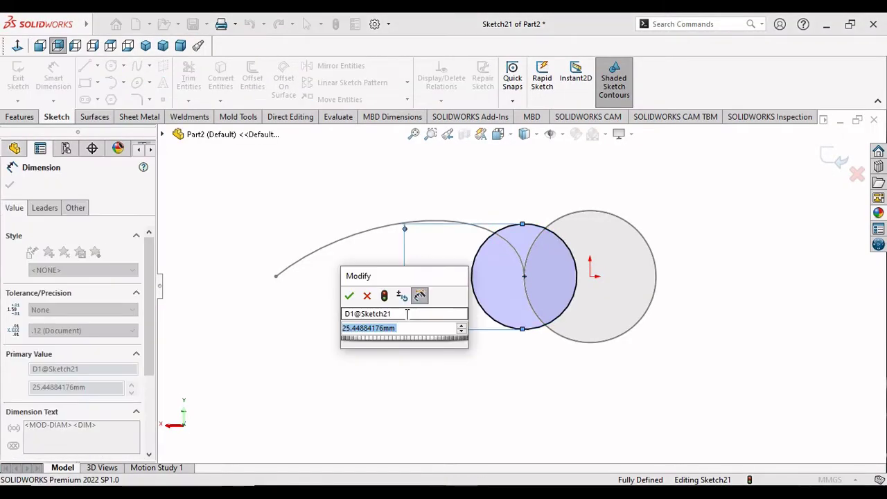
pyautogui.click(526, 332)
pyautogui.rightClick(524, 364)
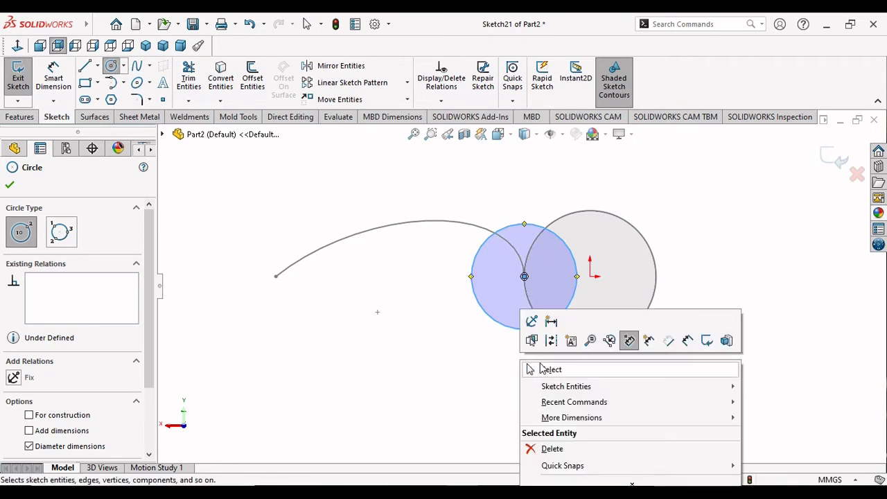
pyautogui.click(544, 368)
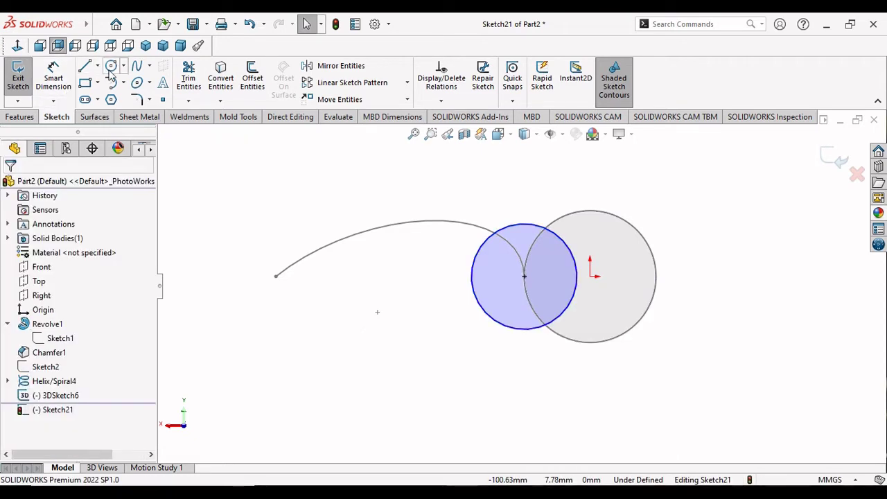
# Step: Dimension the circle's diameter to 29.5 mm and close the sketch
pyautogui.click(67, 85)
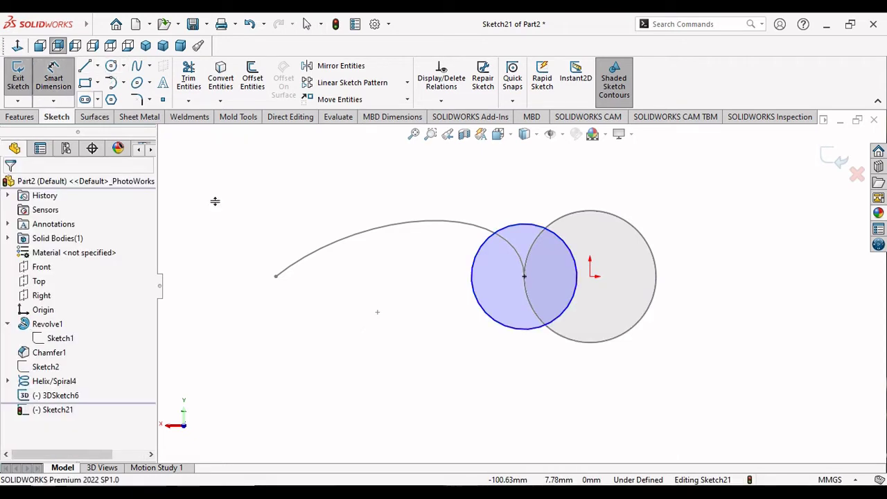
pyautogui.click(477, 301)
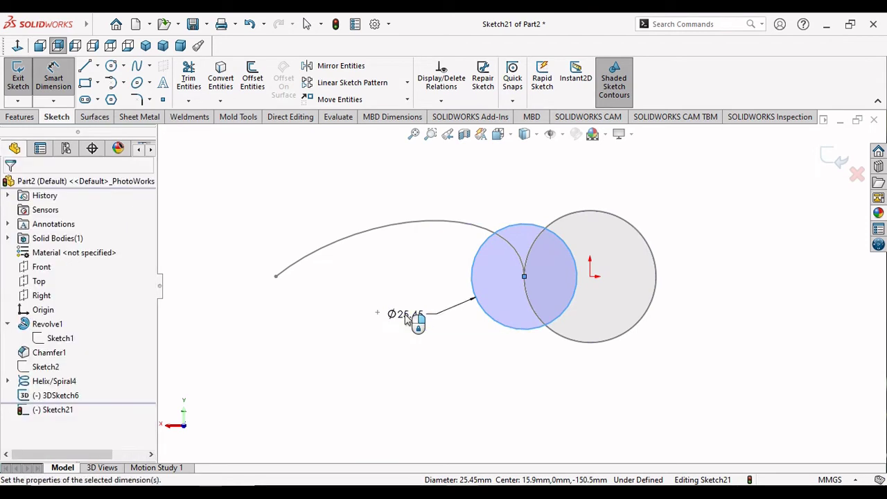
pyautogui.click(406, 317)
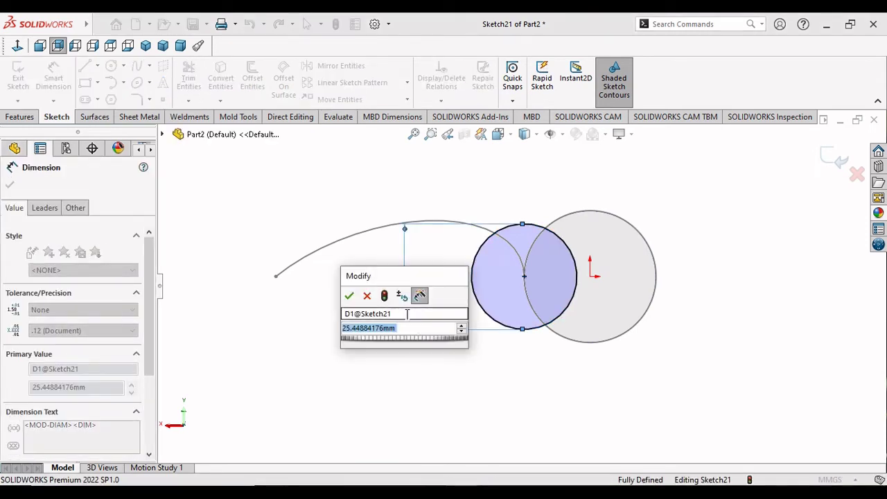
pyautogui.write('29.5')
pyautogui.click(348, 296)
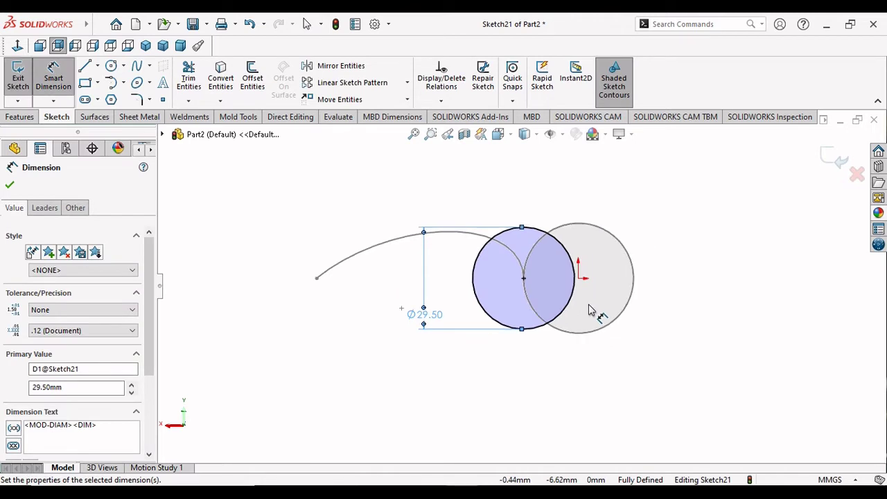
pyautogui.click(10, 186)
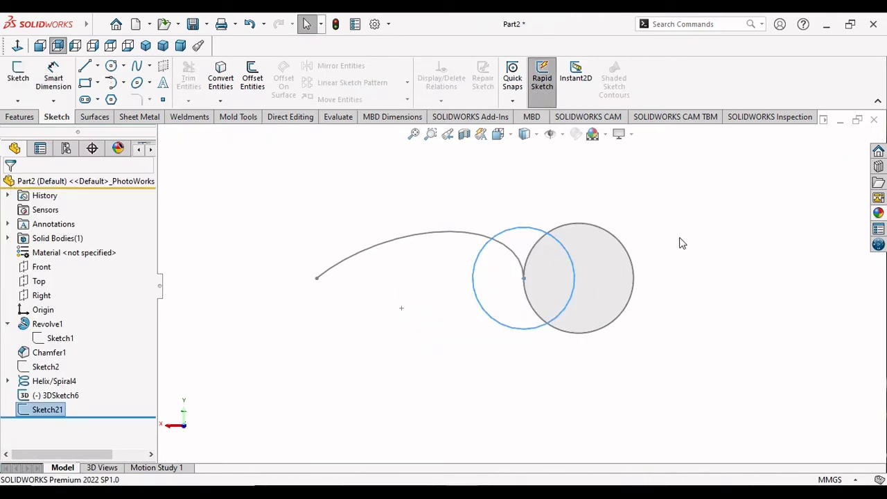
# Step: Swept-cut Sketch21's circle along 3DSketch6 to carve a flute, then hide the helix
pyautogui.moveTo(681, 247); pyautogui.dragTo(570, 299, button='middle')
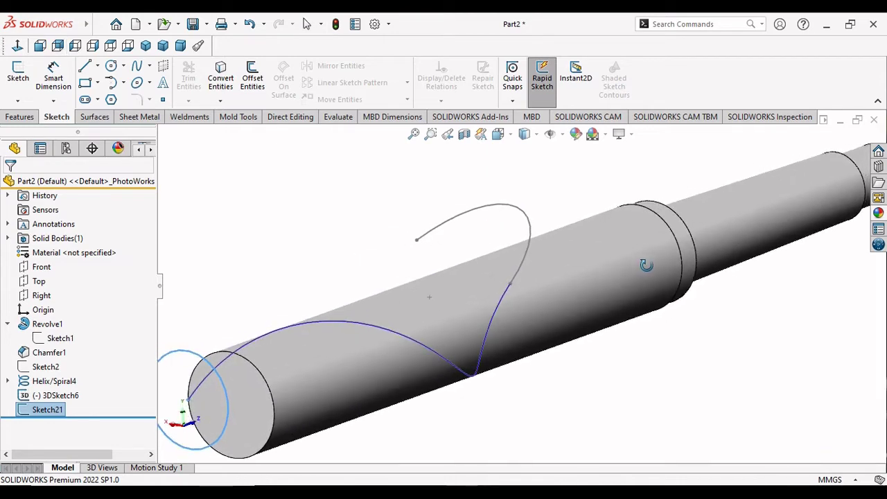
pyautogui.scroll(4, 572, 303)
pyautogui.click(21, 116)
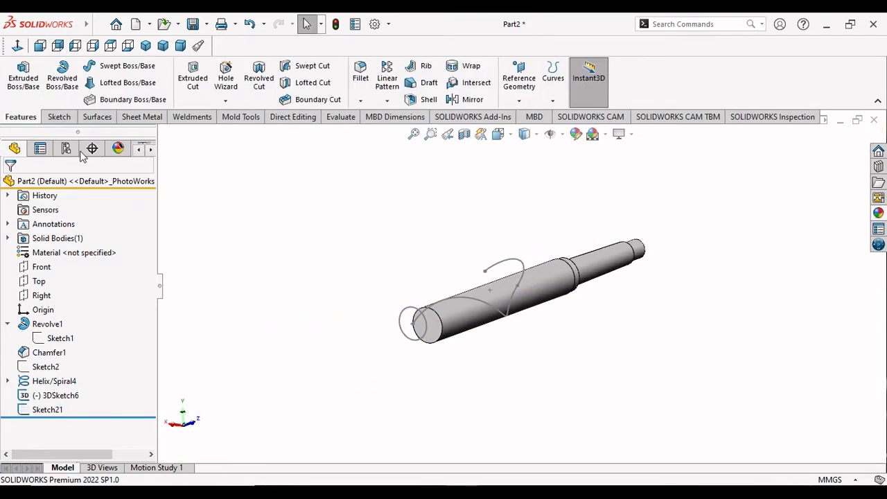
pyautogui.click(313, 67)
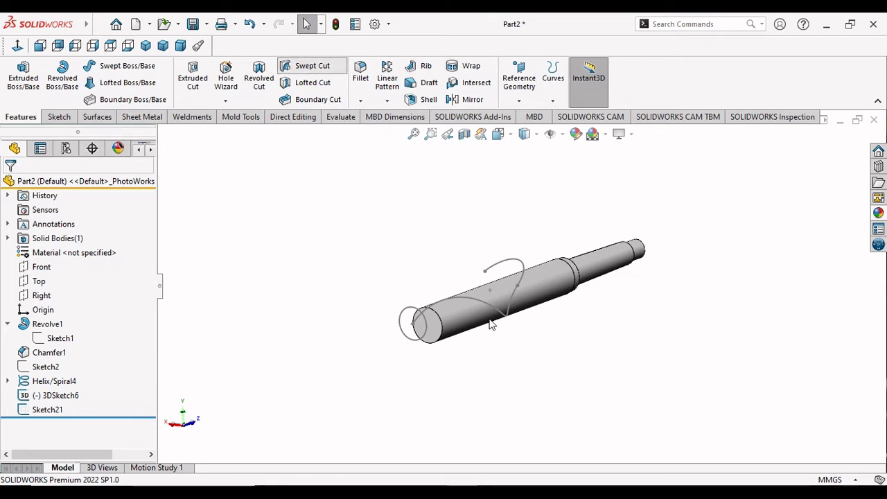
pyautogui.click(402, 313)
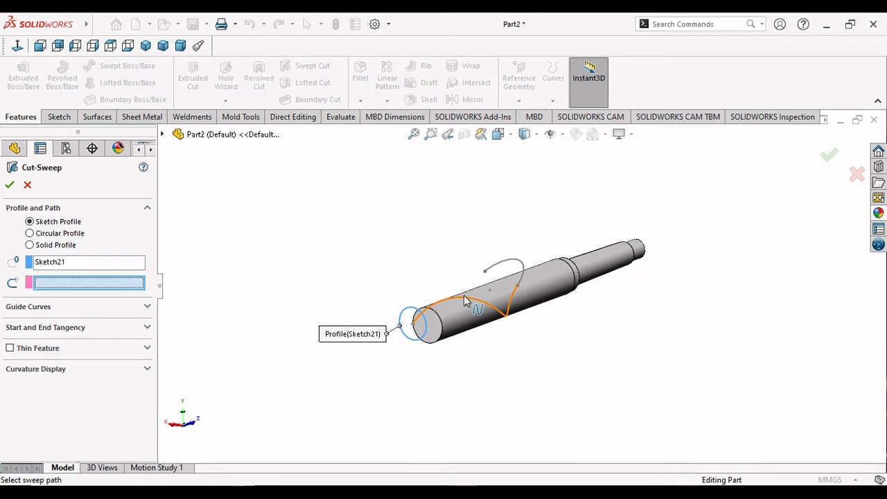
pyautogui.click(462, 301)
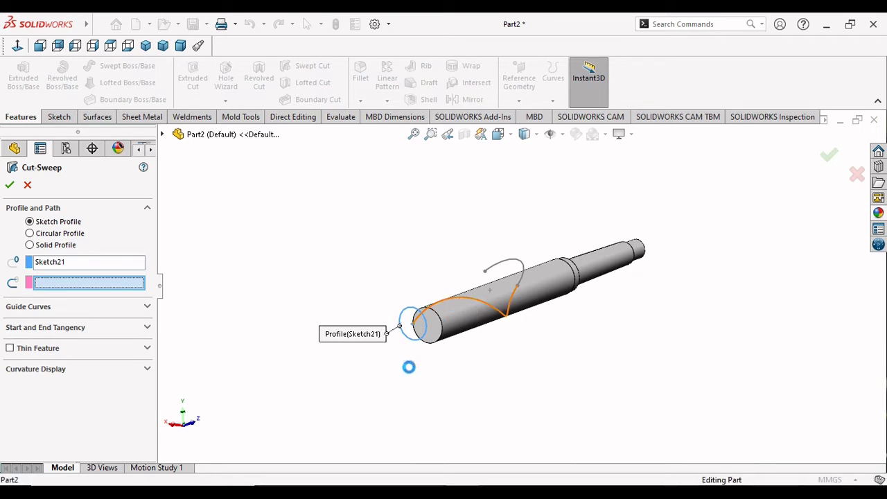
pyautogui.rightClick(356, 409)
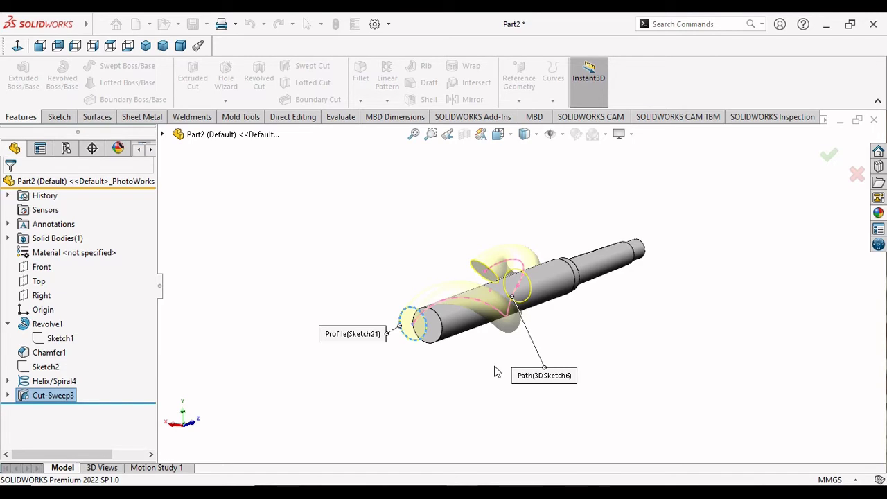
pyautogui.moveTo(578, 345)
pyautogui.mouseDown(button='middle')
pyautogui.moveTo(580, 258)
pyautogui.moveTo(697, 298)
pyautogui.moveTo(640, 326)
pyautogui.moveTo(562, 344)
pyautogui.mouseUp(button='middle')
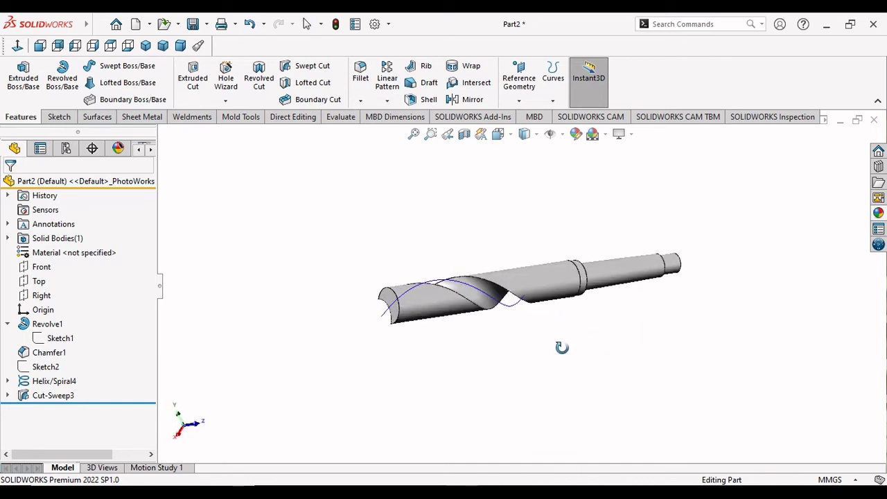
pyautogui.click(483, 292)
pyautogui.click(543, 255)
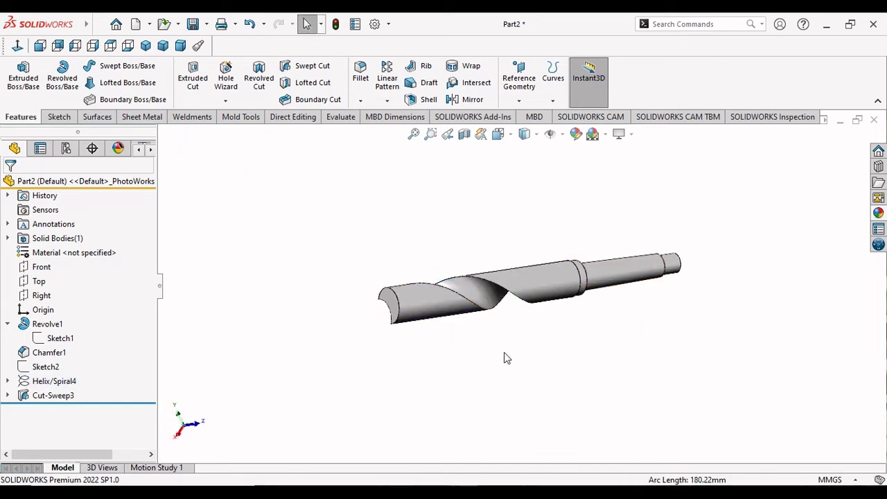
# Step: Circular-pattern Cut-Sweep3 into 2 equally spaced instances about the shaft's circular edge
pyautogui.moveTo(505, 358); pyautogui.dragTo(316, 253, button='middle')
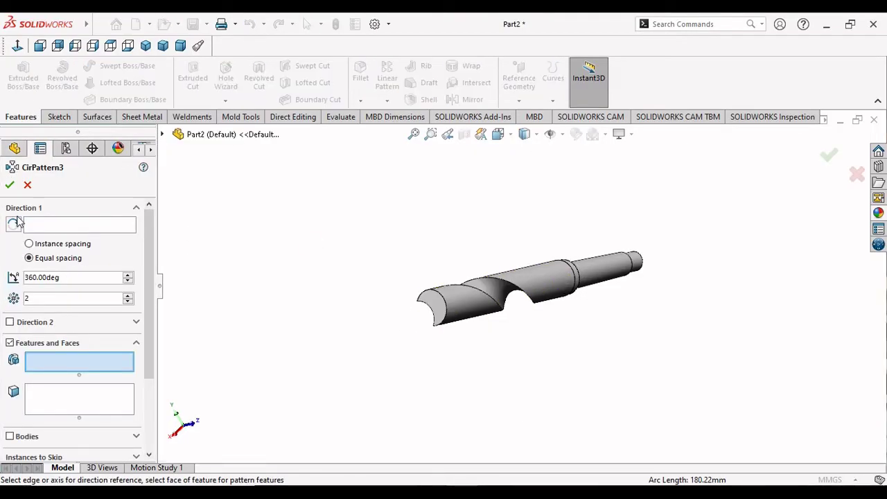
pyautogui.click(418, 298)
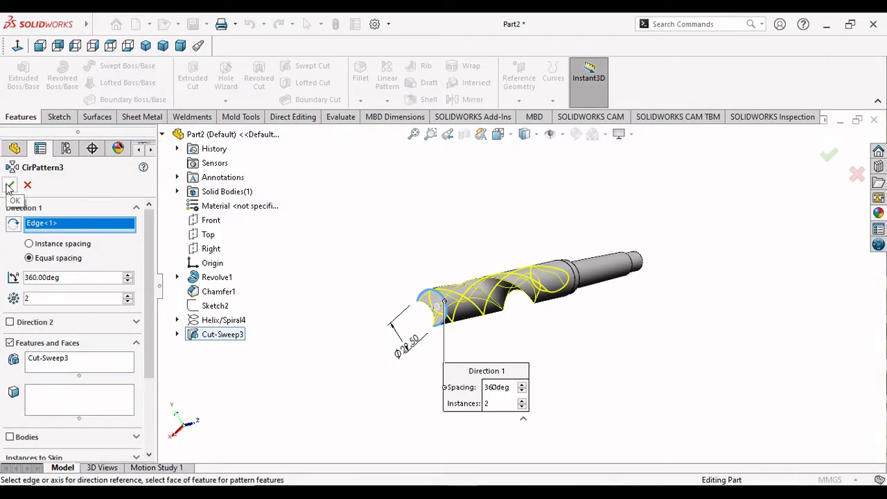
pyautogui.click(47, 228)
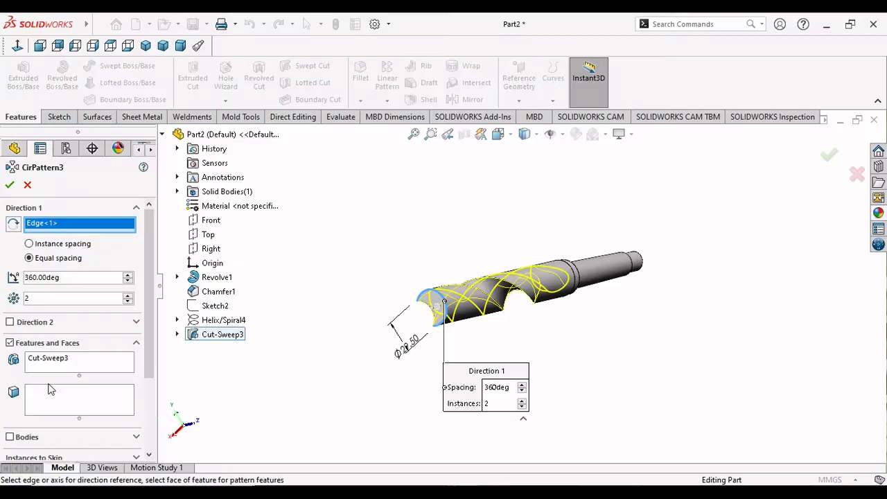
pyautogui.press('Return')
pyautogui.moveTo(451, 382); pyautogui.dragTo(560, 355, button='middle')
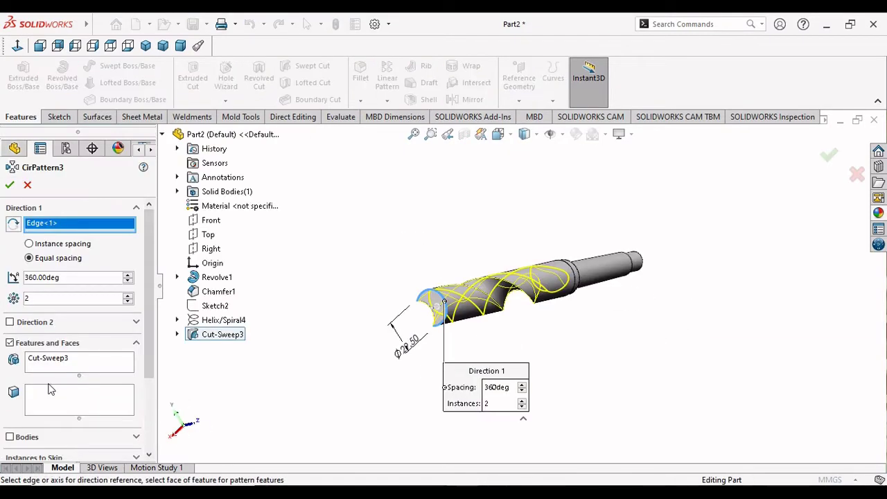
# Step: Confirm the circular pattern, then start a new sketch on the drill's Top plane
pyautogui.click(10, 185)
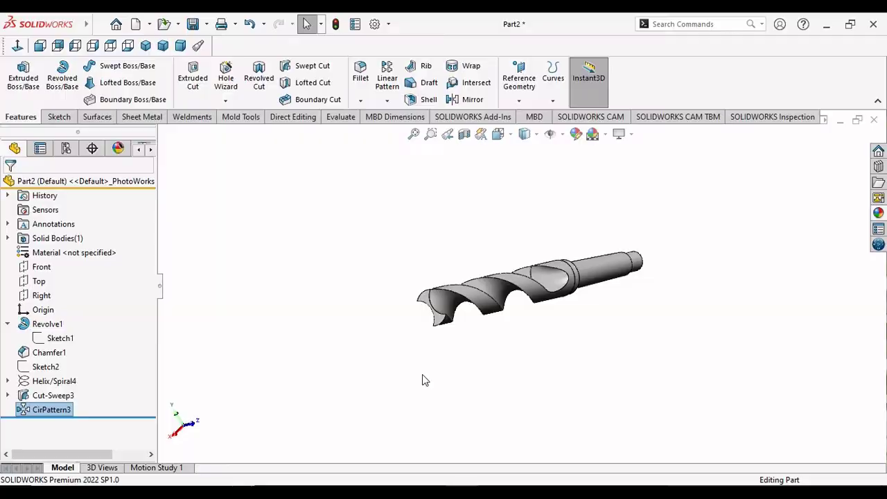
pyautogui.moveTo(421, 379)
pyautogui.mouseDown(button='middle')
pyautogui.moveTo(479, 282)
pyautogui.moveTo(560, 355)
pyautogui.moveTo(419, 323)
pyautogui.mouseUp(button='middle')
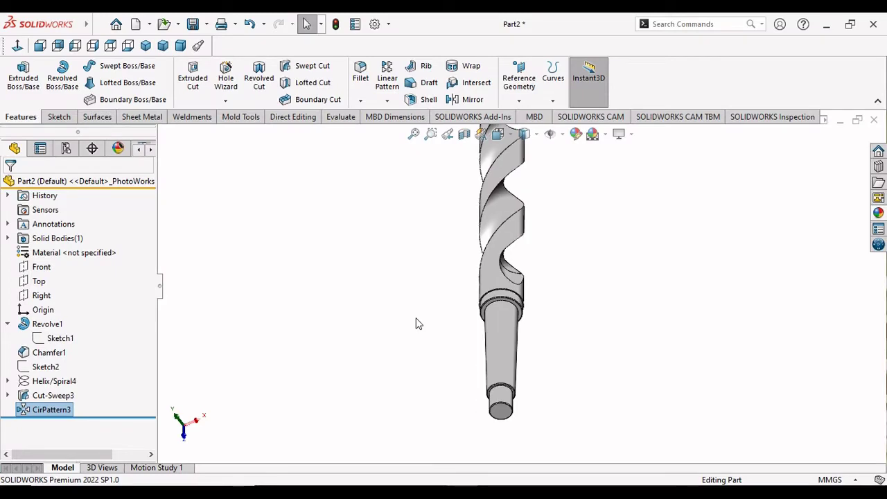
pyautogui.moveTo(569, 168)
pyautogui.mouseDown(button='middle')
pyautogui.moveTo(483, 274)
pyautogui.moveTo(388, 281)
pyautogui.mouseUp(button='middle')
pyautogui.scroll(-2, 293, 288)
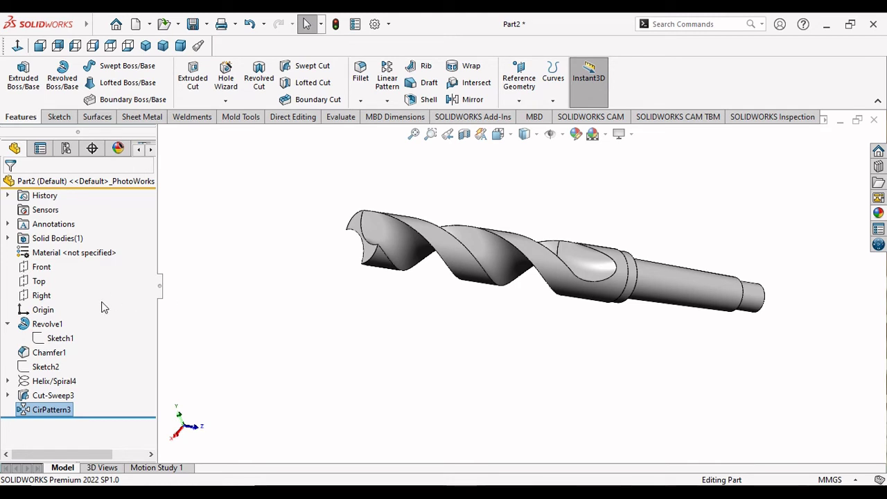
pyautogui.click(40, 281)
pyautogui.click(50, 262)
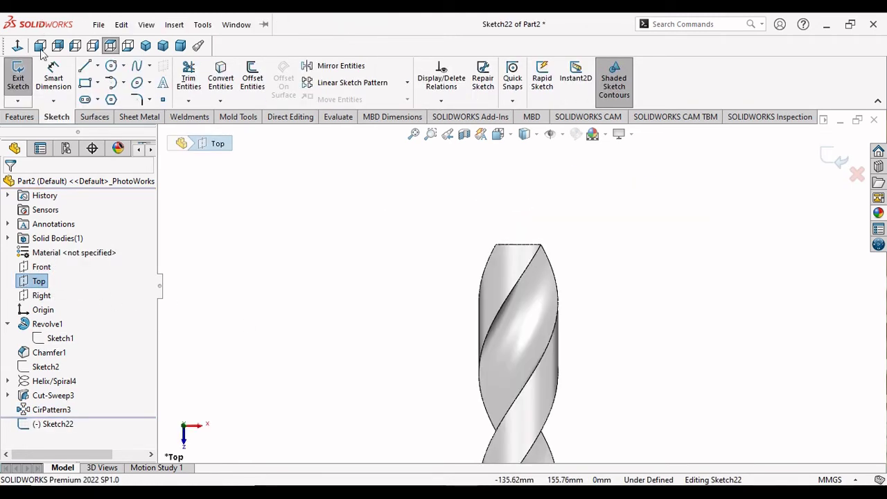
# Step: Draw a closed four-sided line profile starting at the drill tip point
pyautogui.click(85, 65)
pyautogui.click(518, 244)
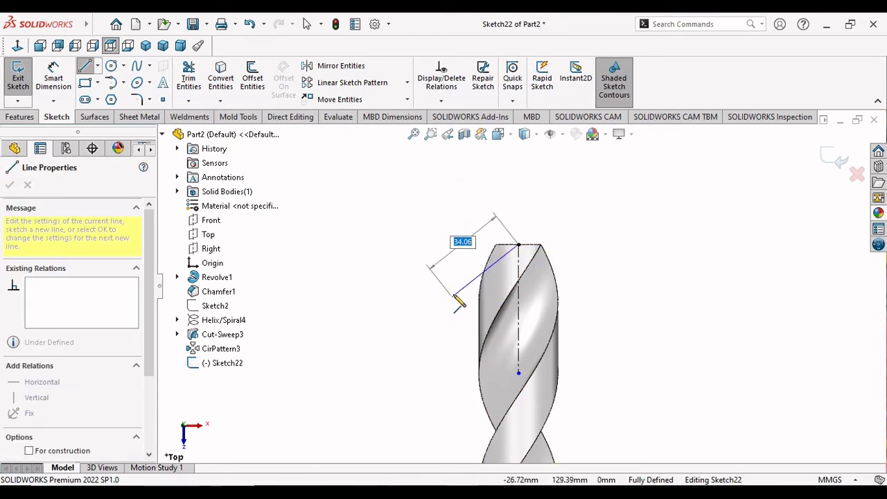
pyautogui.click(460, 289)
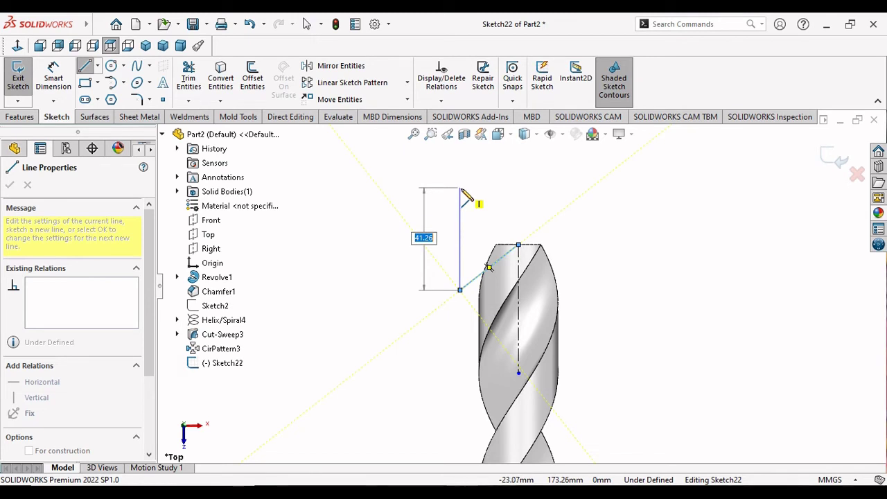
pyautogui.click(459, 203)
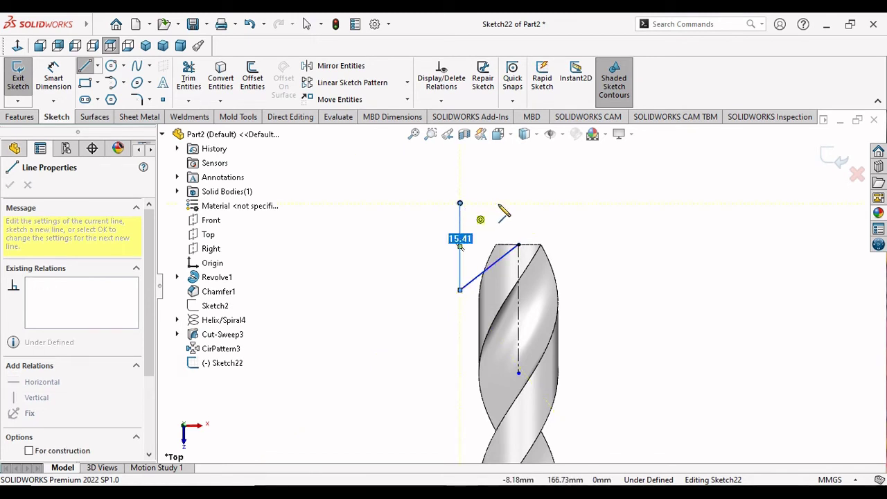
pyautogui.click(518, 203)
pyautogui.click(518, 245)
pyautogui.press('Escape')
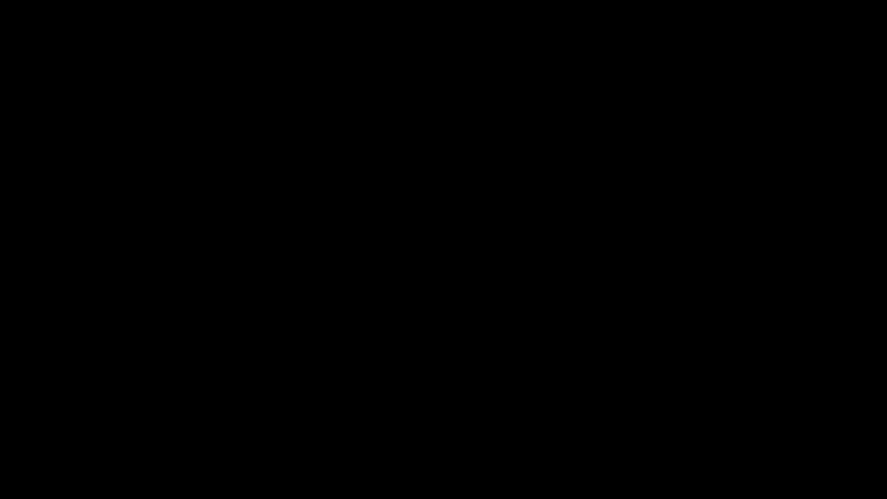
# Step: Dimension the angle between the slanted edge and the axis to 60°
pyautogui.click(54, 78)
pyautogui.click(489, 268)
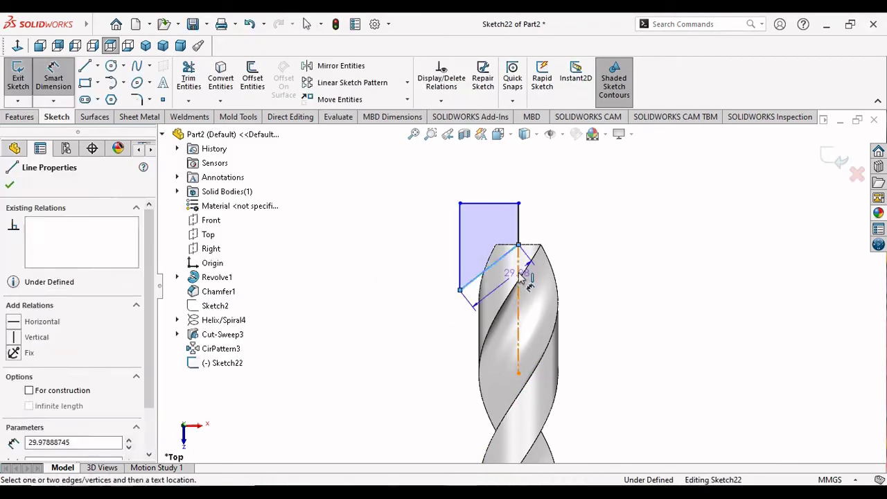
pyautogui.press('Escape')
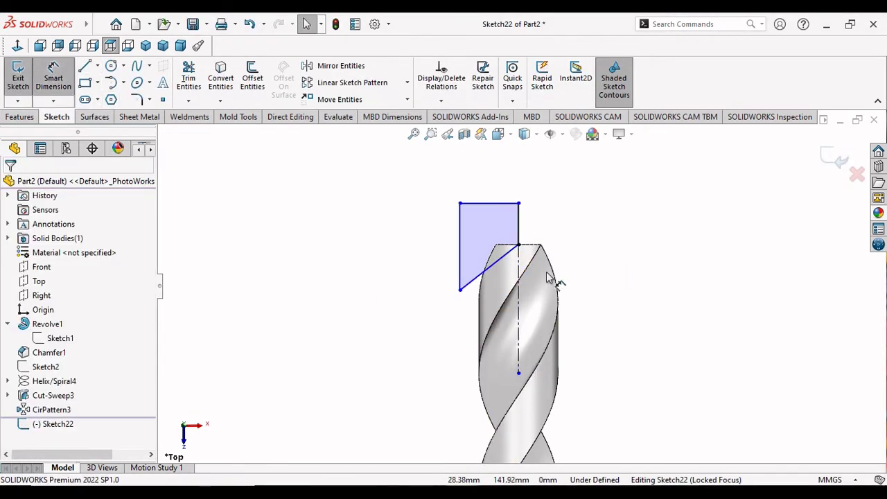
pyautogui.click(495, 270)
pyautogui.click(518, 277)
pyautogui.click(514, 288)
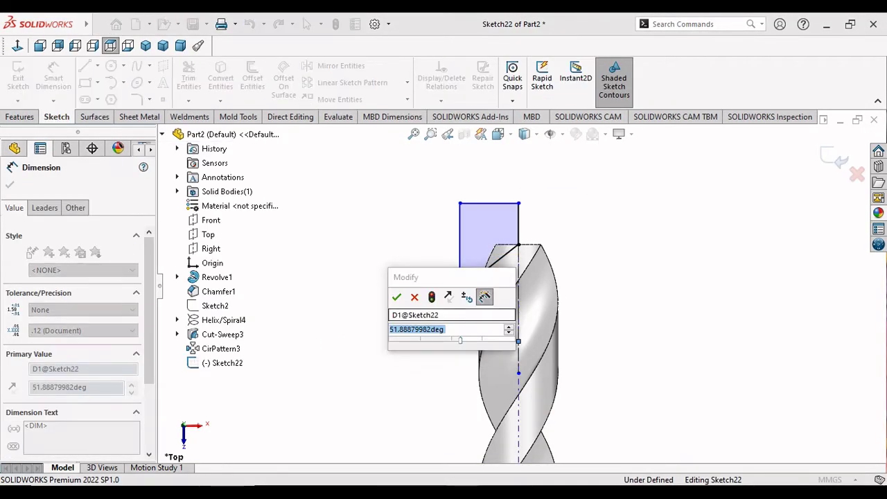
pyautogui.write('60')
pyautogui.press('Return')
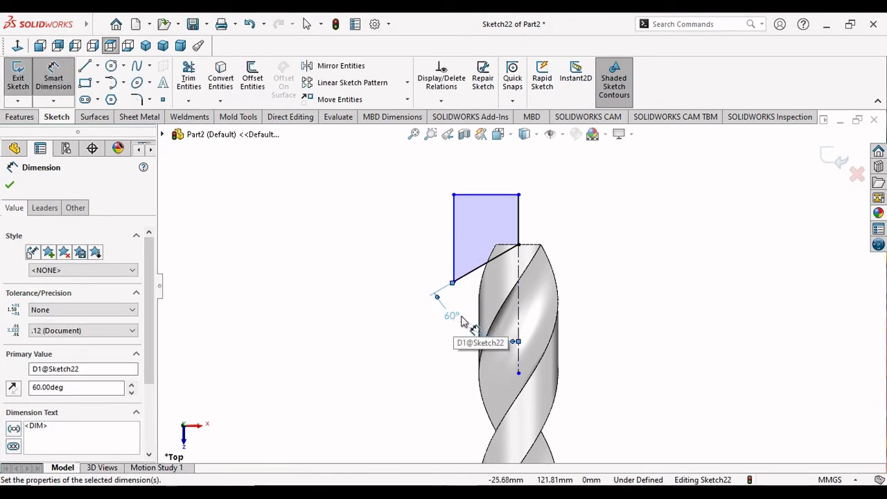
pyautogui.click(697, 241)
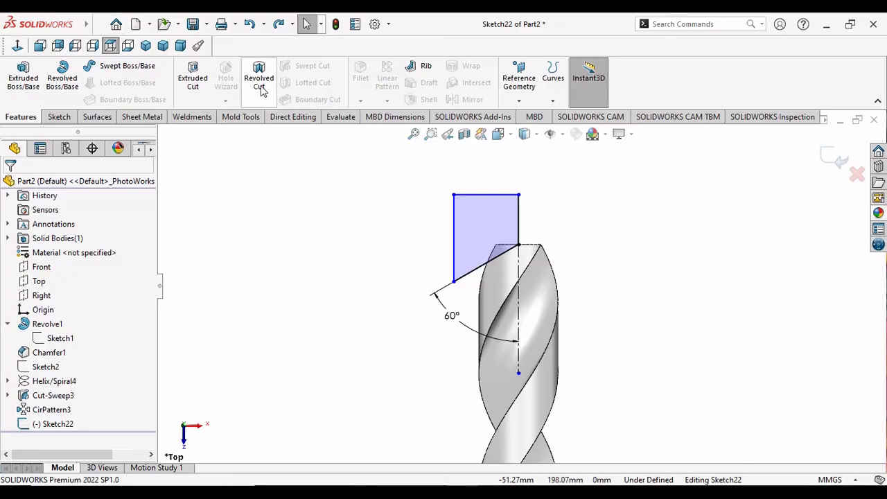
# Step: Revolve-cut Sketch22's profile about the centerline to form the drill's conical tip
pyautogui.click(260, 90)
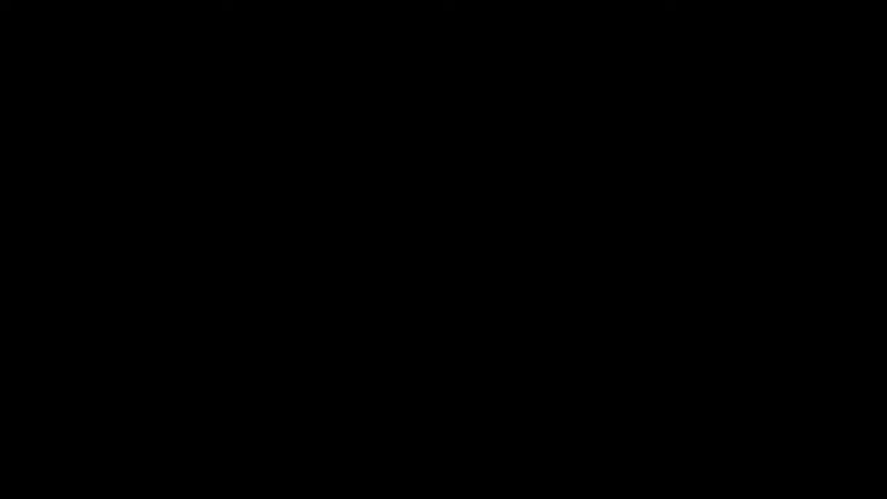
pyautogui.press('Return')
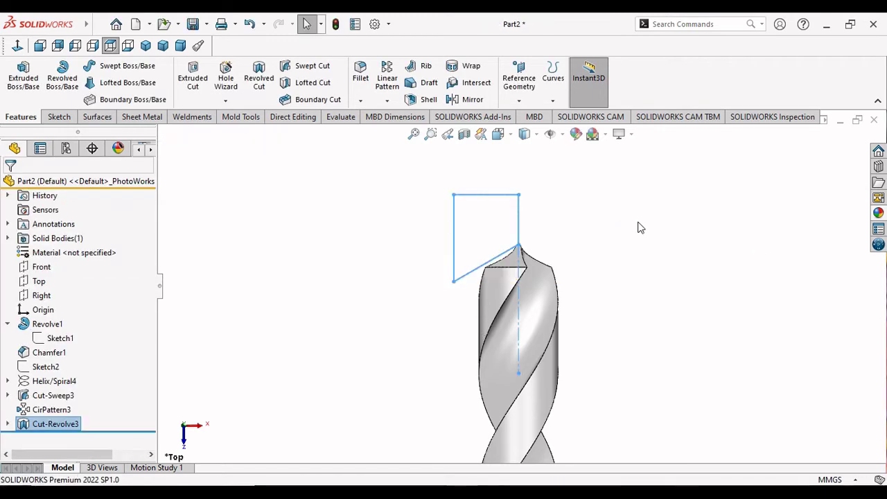
pyautogui.moveTo(641, 229)
pyautogui.mouseDown(button='middle')
pyautogui.moveTo(581, 233)
pyautogui.moveTo(636, 307)
pyautogui.moveTo(602, 312)
pyautogui.mouseUp(button='middle')
pyautogui.scroll(-3, 542, 333)
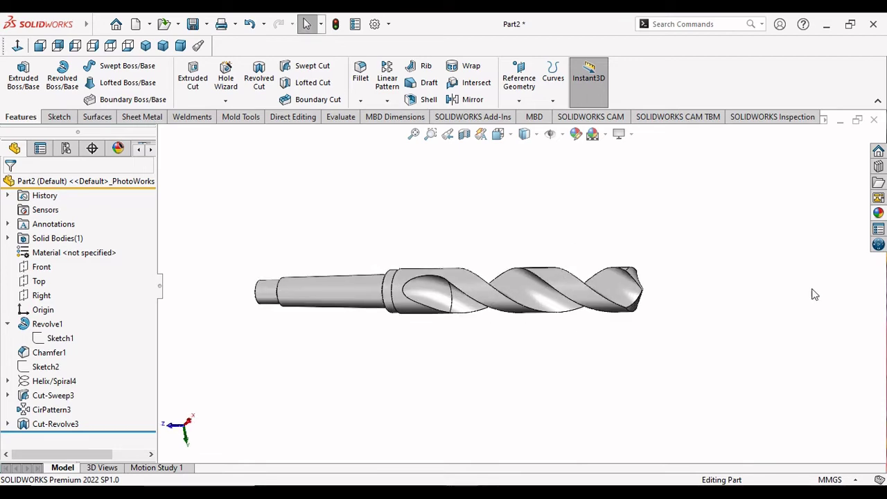
pyautogui.click(42, 296)
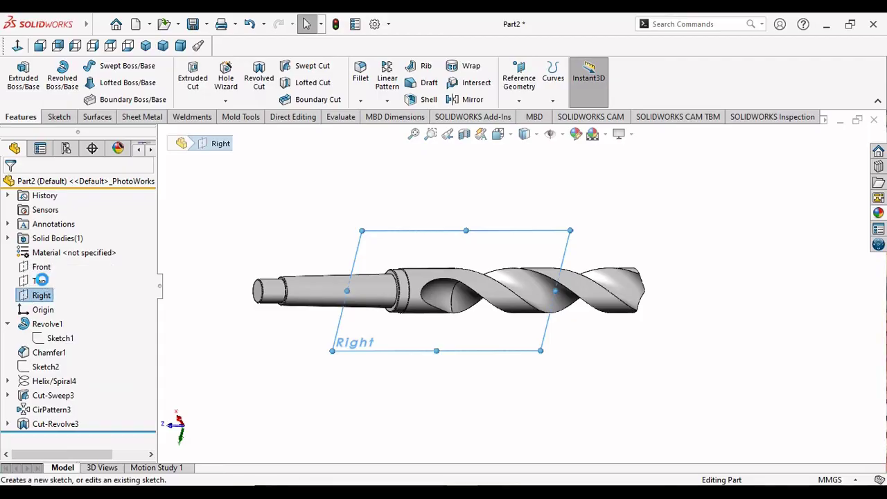
# Step: Open a new sketch on the Right plane, viewed normal to it
pyautogui.click(62, 275)
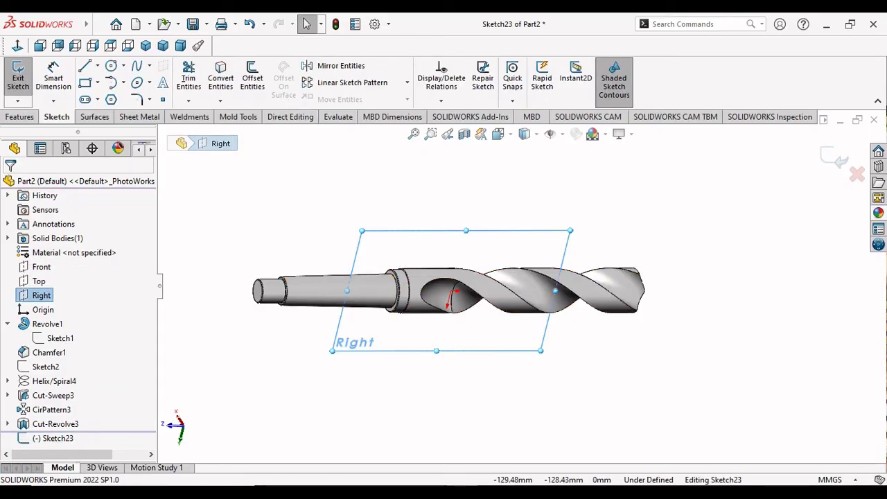
pyautogui.hotkey('ctrl', '8')
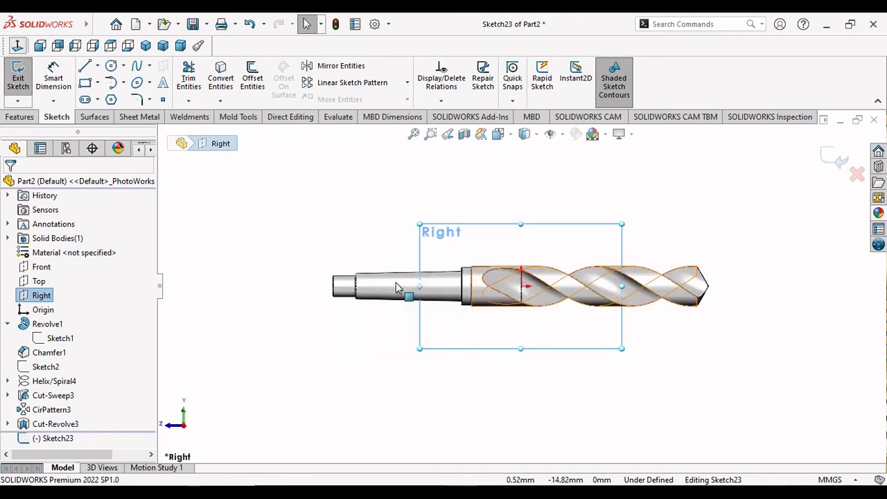
pyautogui.scroll(-5, 333, 279)
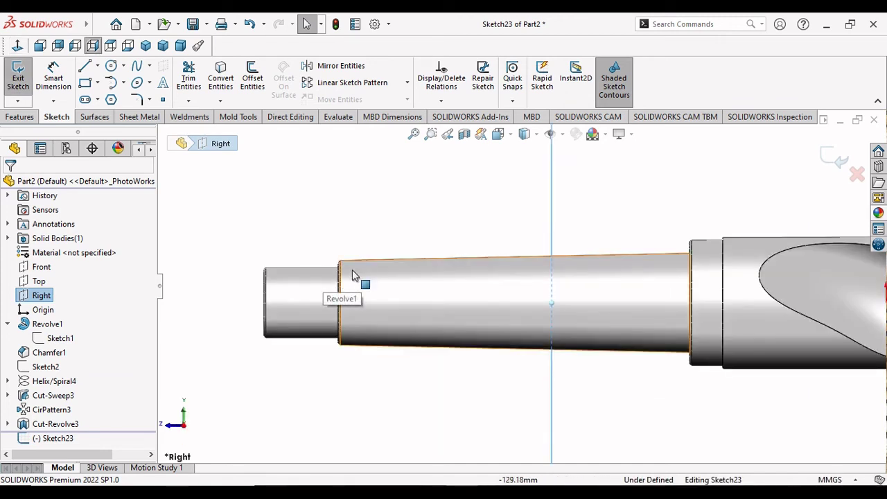
pyautogui.scroll(2, 352, 281)
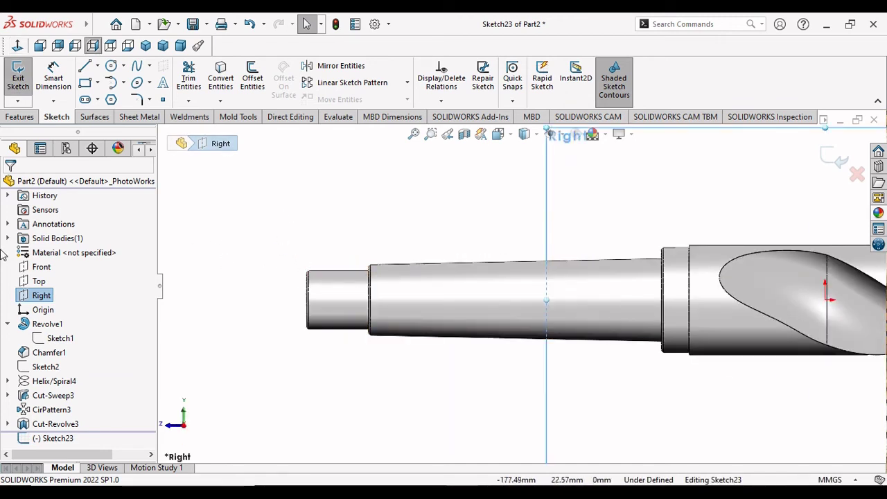
# Step: Draw a short centerline along the drill axis from the shank end face
pyautogui.click(84, 66)
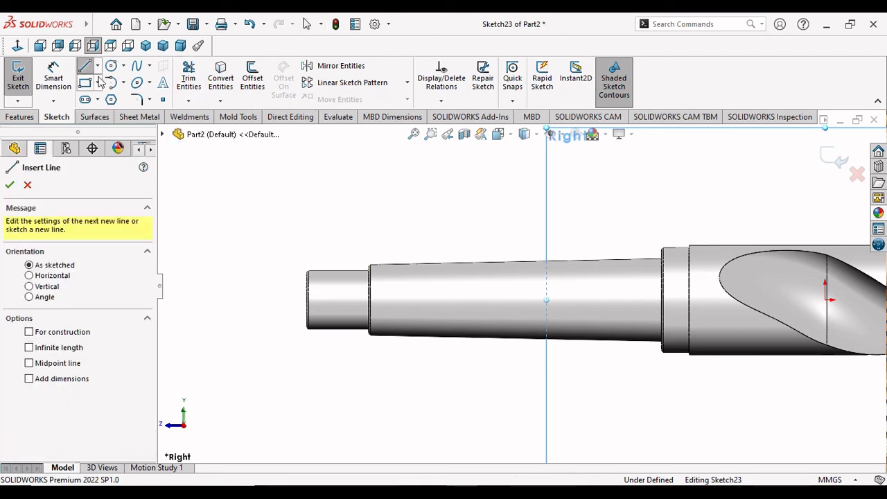
pyautogui.click(101, 66)
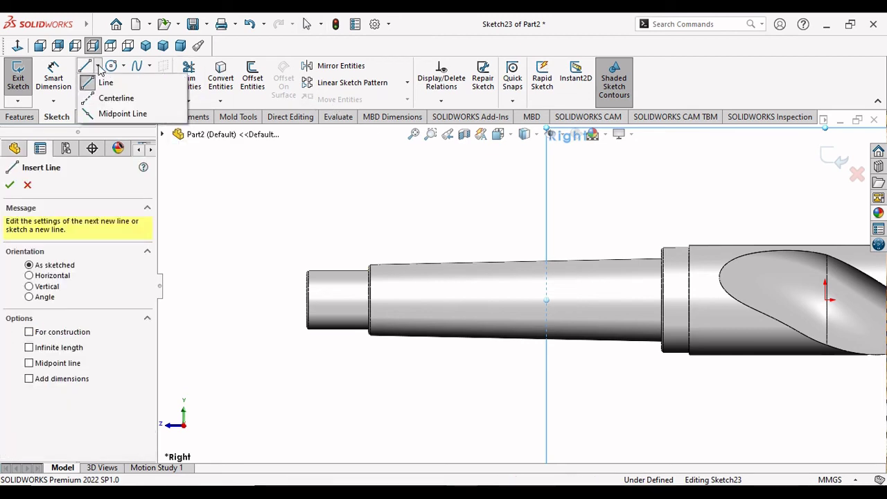
pyautogui.click(110, 97)
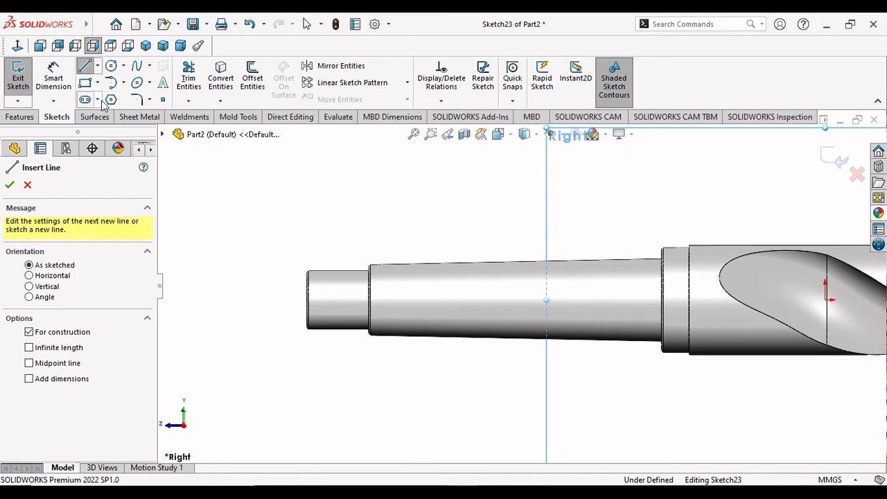
pyautogui.click(308, 300)
pyautogui.click(390, 300)
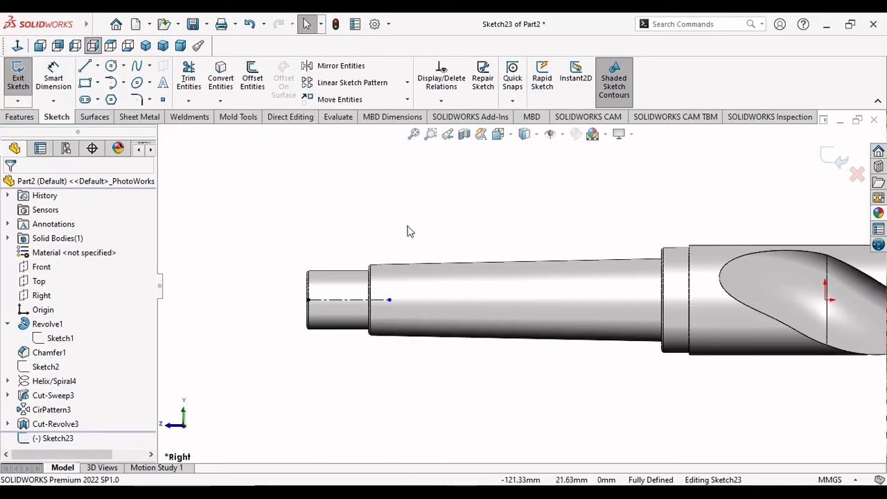
pyautogui.rightClick(363, 226)
pyautogui.click(407, 229)
pyautogui.press('Return')
pyautogui.click(390, 299)
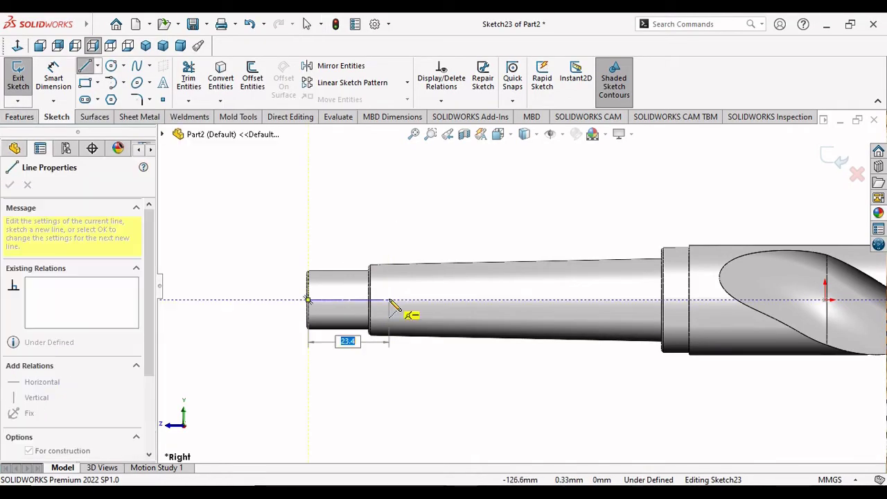
pyautogui.rightClick(399, 224)
pyautogui.click(428, 236)
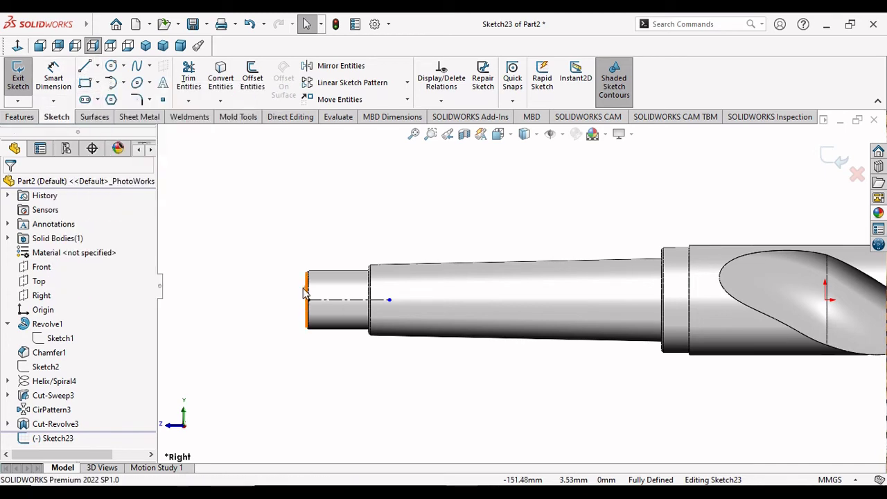
# Step: Draw a horizontal line from the shank end, then a tangent arc up to the shoulder edge
pyautogui.scroll(-3, 323, 289)
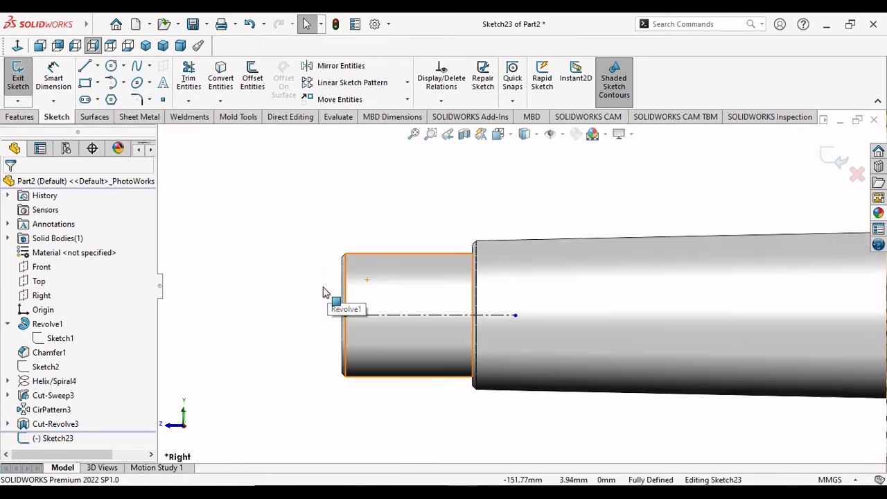
pyautogui.scroll(-2, 402, 281)
pyautogui.press('l')
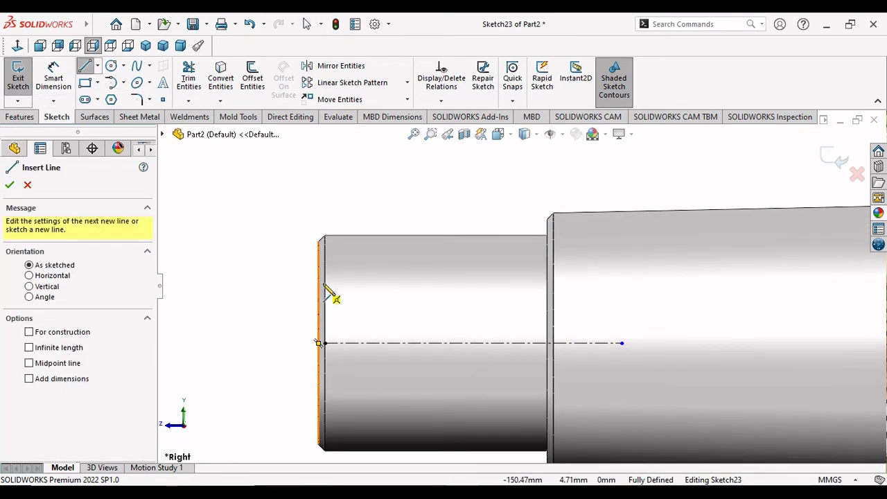
pyautogui.click(323, 282)
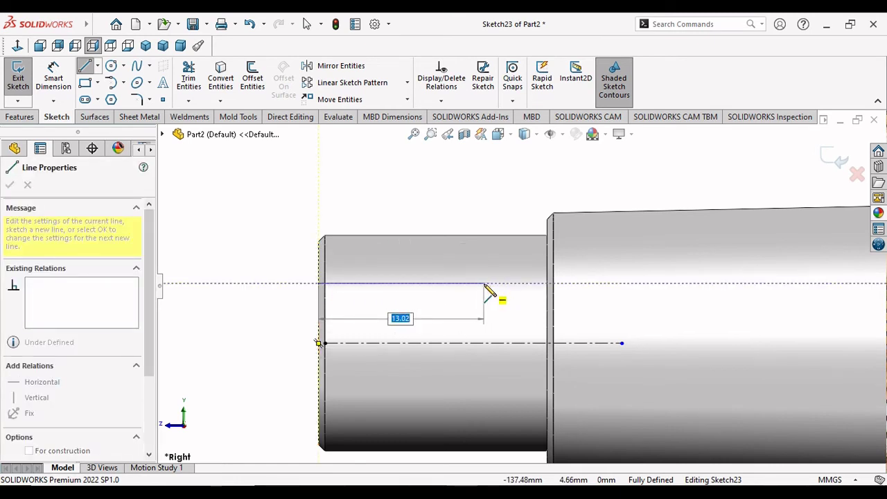
pyautogui.click(487, 283)
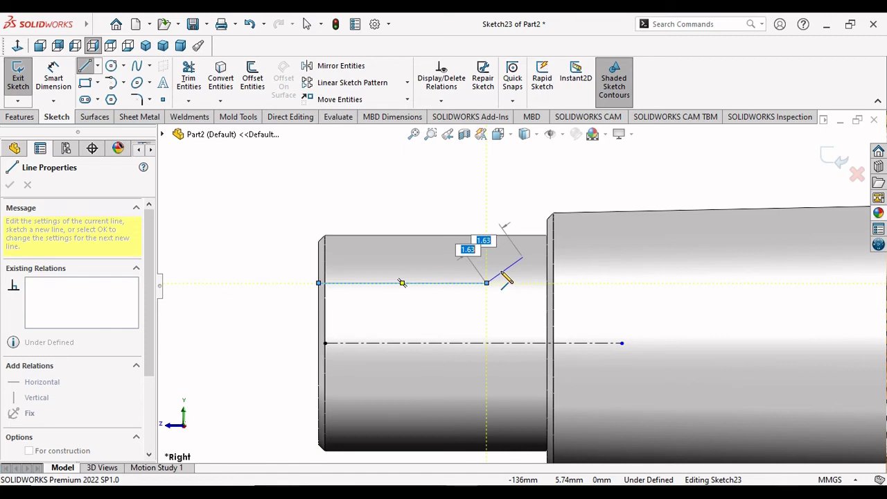
pyautogui.click(487, 283)
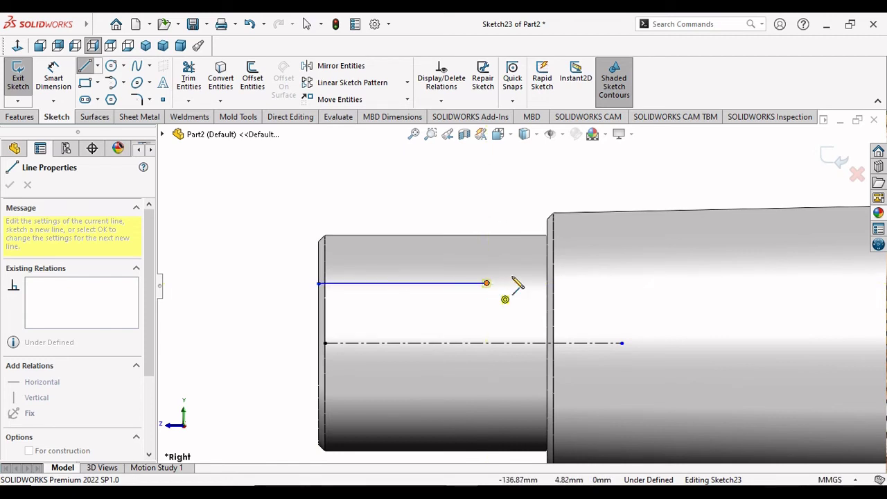
pyautogui.click(547, 235)
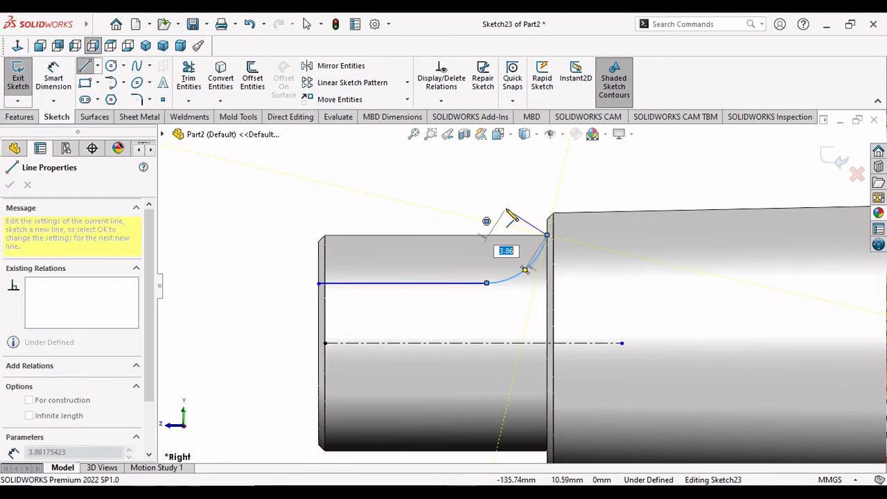
pyautogui.rightClick(510, 216)
pyautogui.click(534, 217)
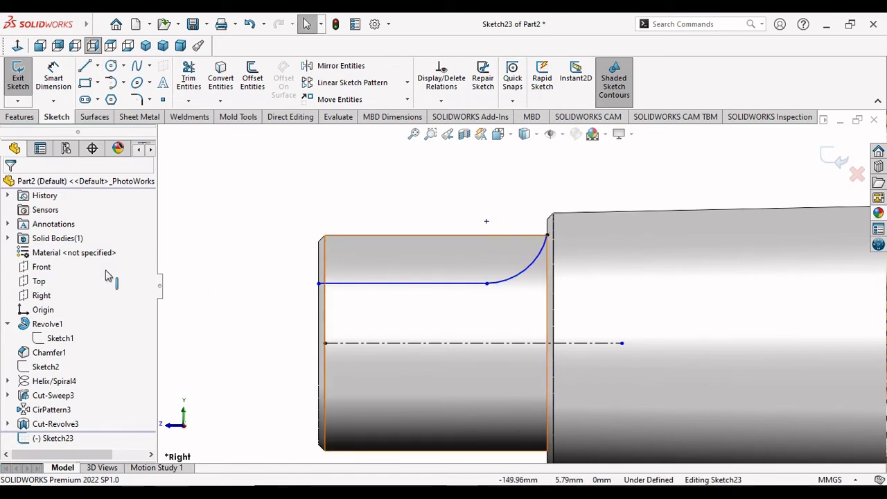
# Step: Dimension the tang flat depth below the shank edge to 4.5 mm
pyautogui.click(53, 78)
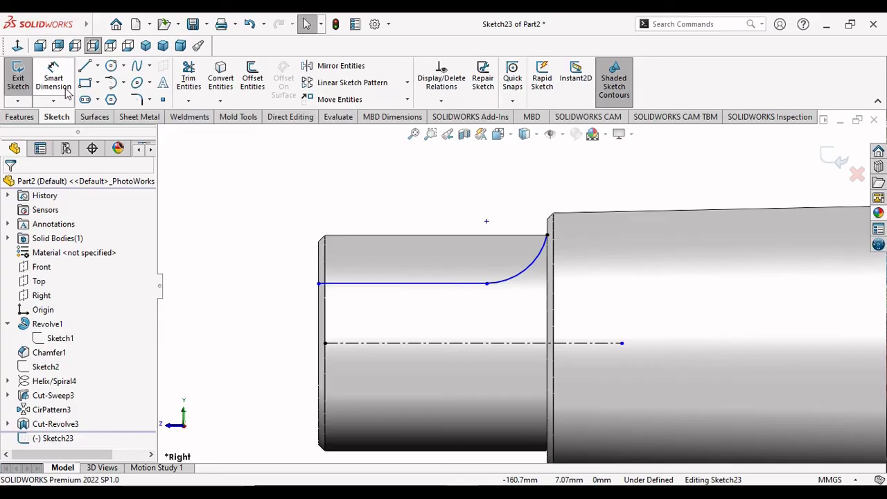
pyautogui.click(402, 283)
pyautogui.click(415, 236)
pyautogui.press('Escape')
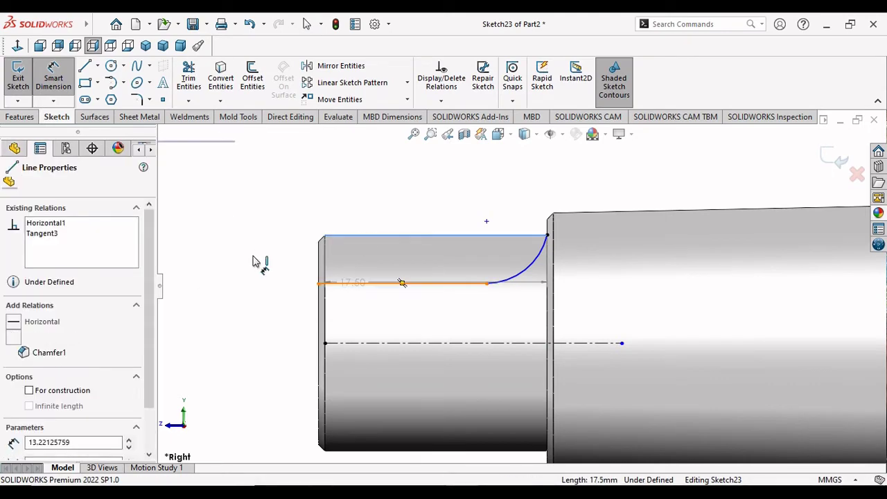
pyautogui.click(364, 236)
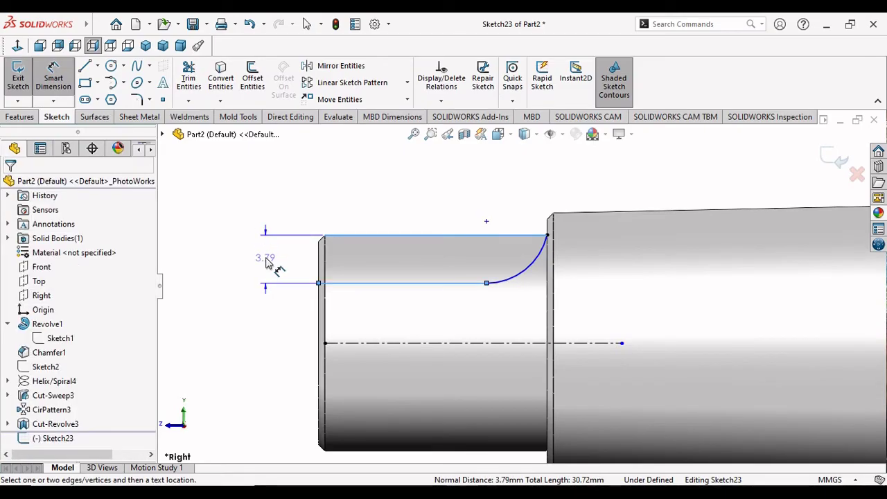
pyautogui.click(267, 262)
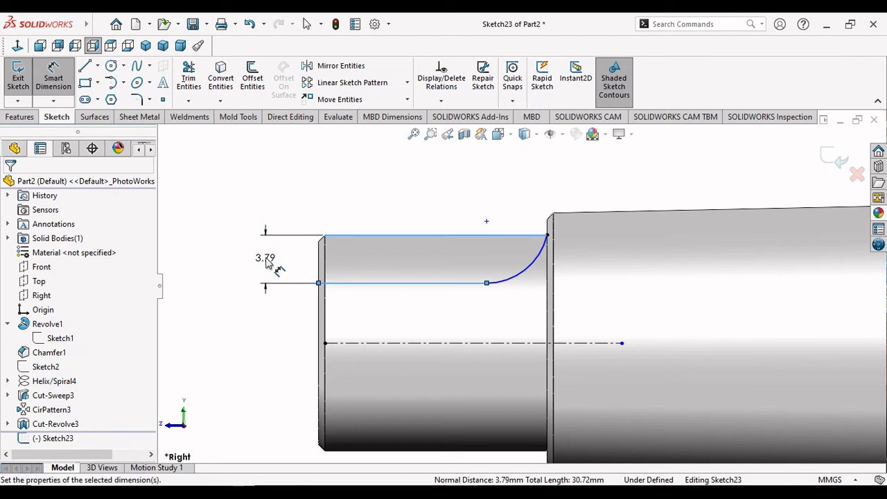
pyautogui.click(267, 262)
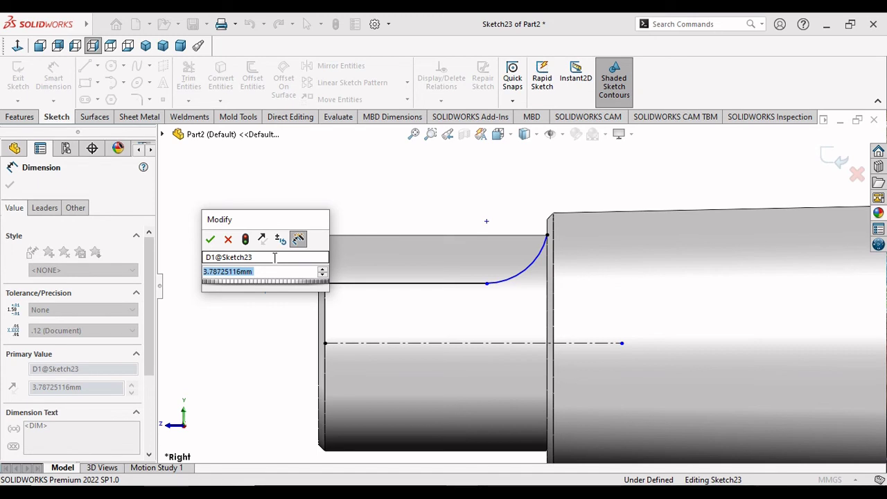
pyautogui.write('4.5')
pyautogui.press('Return')
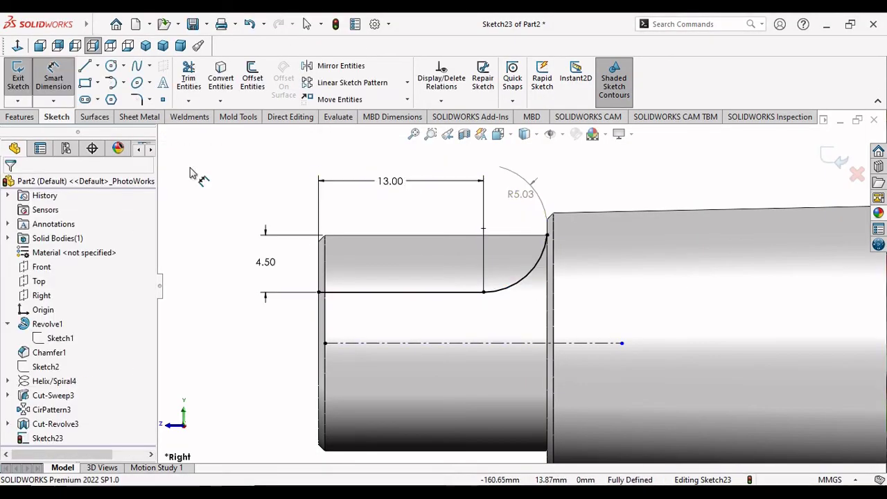
# Step: Change the flat length dimension from 13.11 to 13.00 mm
pyautogui.click(336, 163)
pyautogui.doubleClick(392, 181)
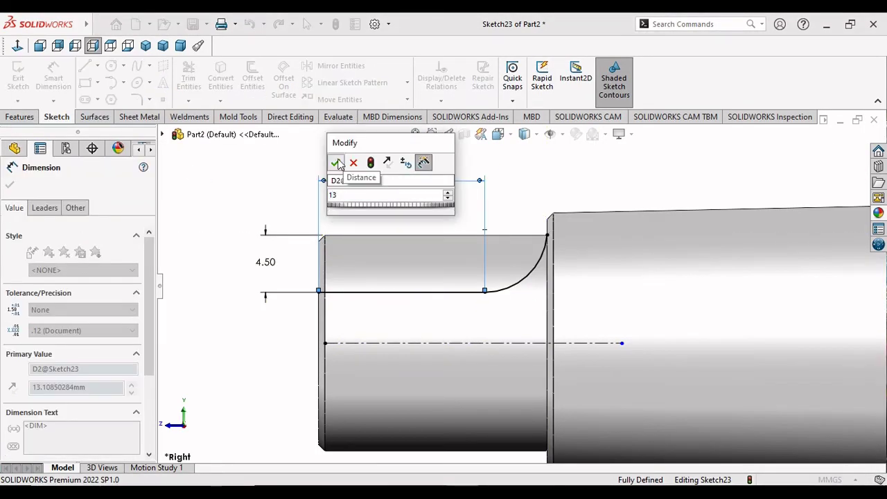
pyautogui.click(337, 165)
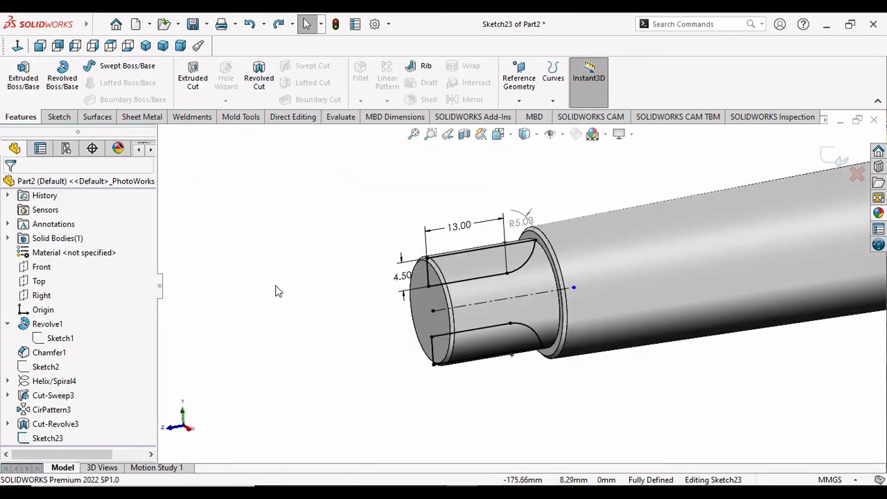
# Step: Extrude-cut Sketch23 Mid Plane, 80 mm deep, flattening both sides of the tang
pyautogui.click(199, 76)
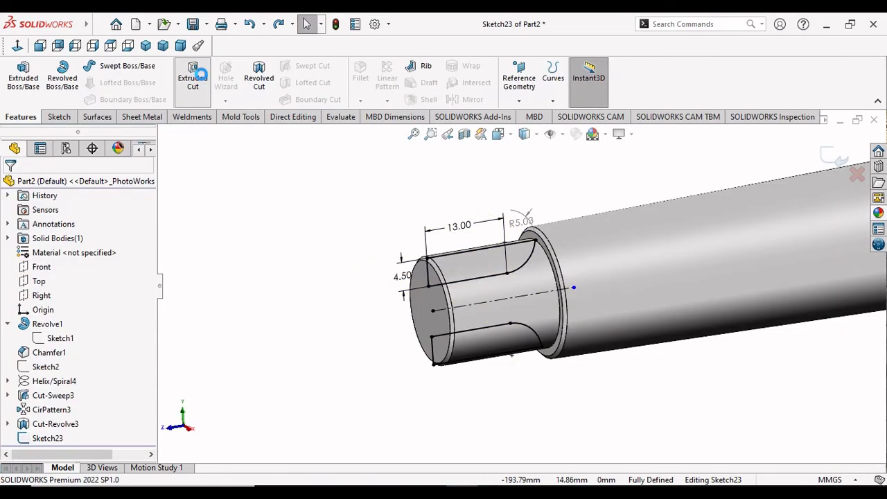
pyautogui.click(76, 261)
pyautogui.click(64, 338)
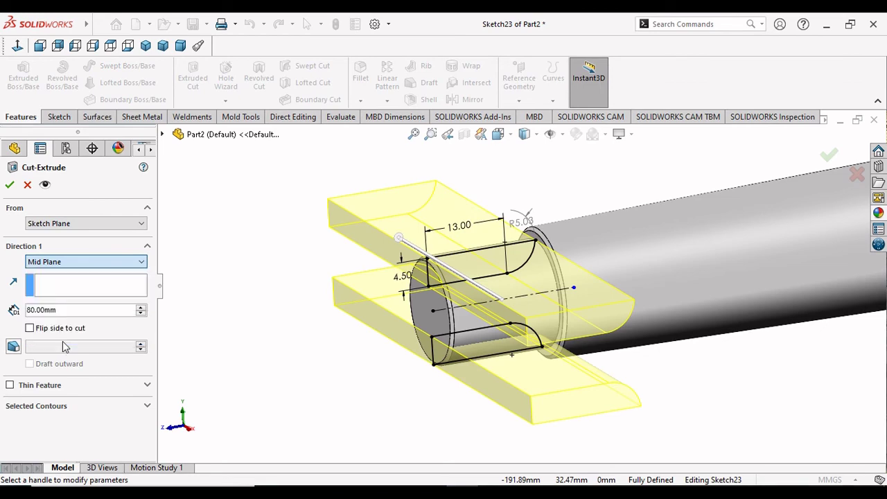
pyautogui.press('Return')
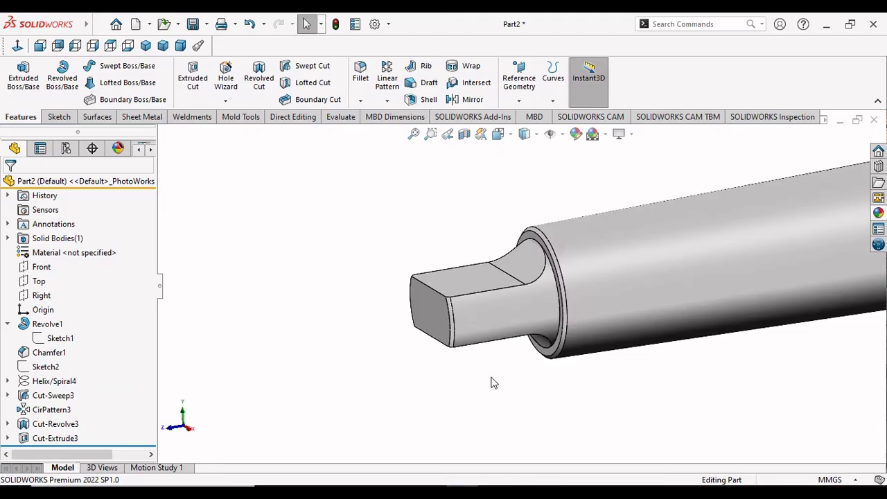
pyautogui.moveTo(544, 374)
pyautogui.mouseDown(button='middle')
pyautogui.moveTo(545, 316)
pyautogui.moveTo(502, 329)
pyautogui.mouseUp(button='middle')
pyautogui.scroll(8, 464, 332)
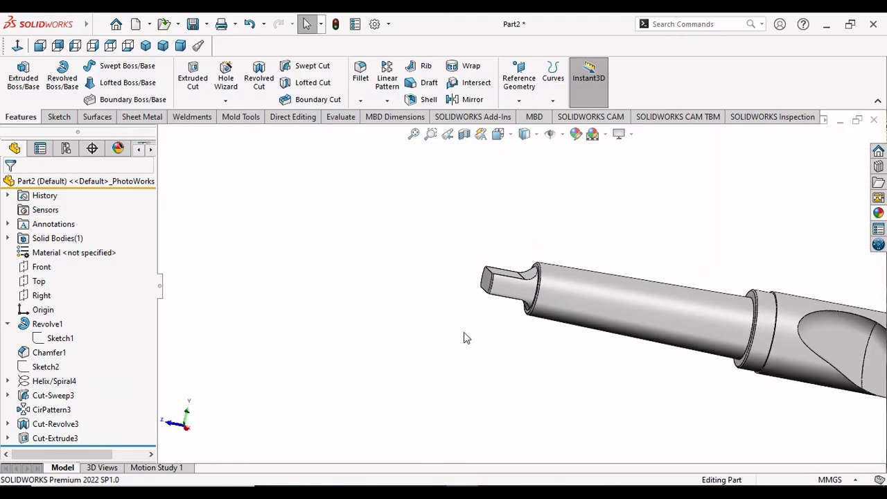
# Step: Drag the carbon steel appearance from the Appearances library onto the drill
pyautogui.press('f')
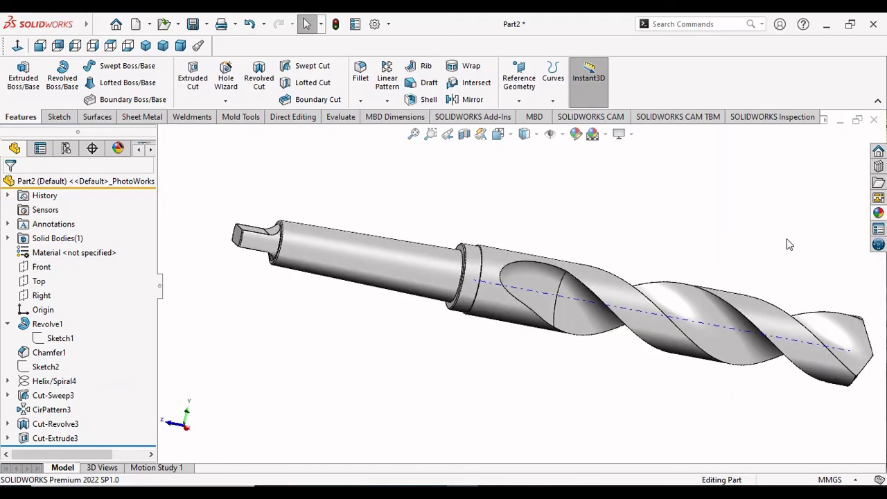
pyautogui.click(787, 239)
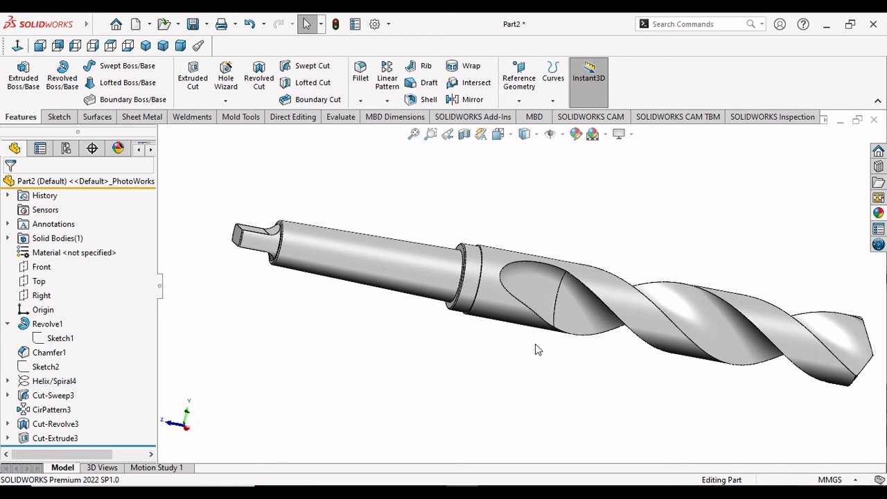
pyautogui.click(880, 215)
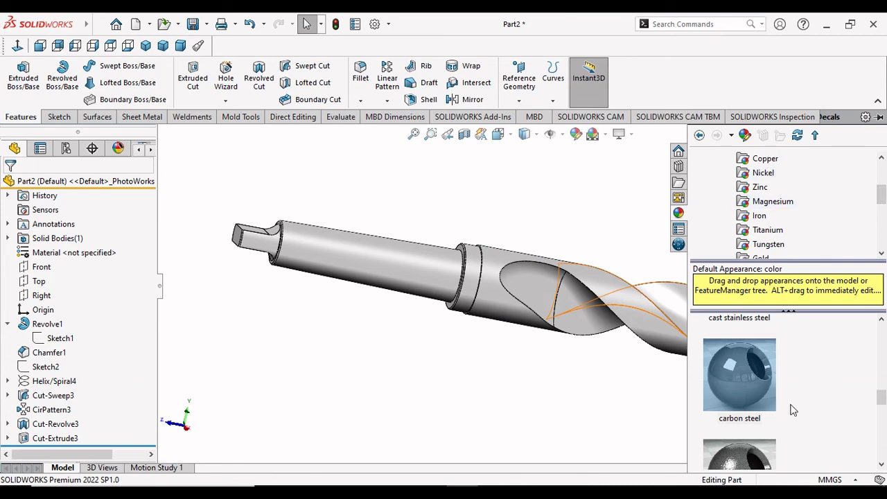
pyautogui.moveTo(746, 395); pyautogui.dragTo(507, 288)
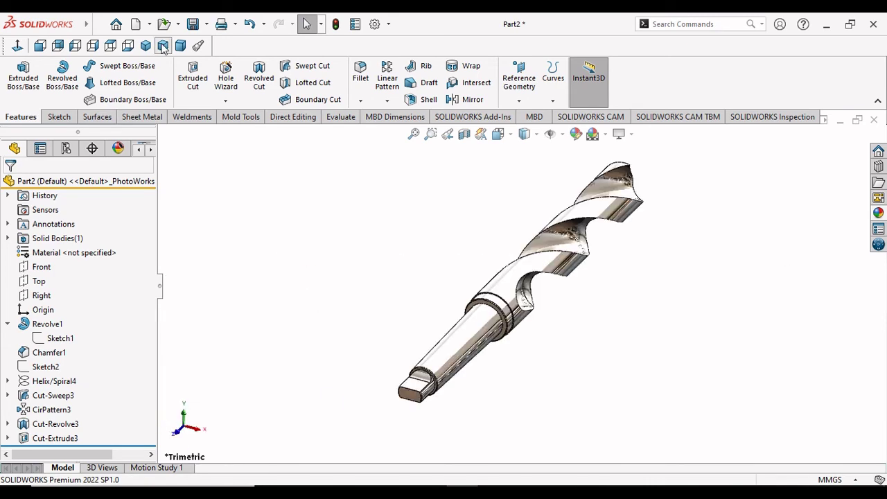
# Step: Turn on RealView Graphics and check the drill in dimetric, isometric and front views
pyautogui.click(633, 136)
pyautogui.click(640, 152)
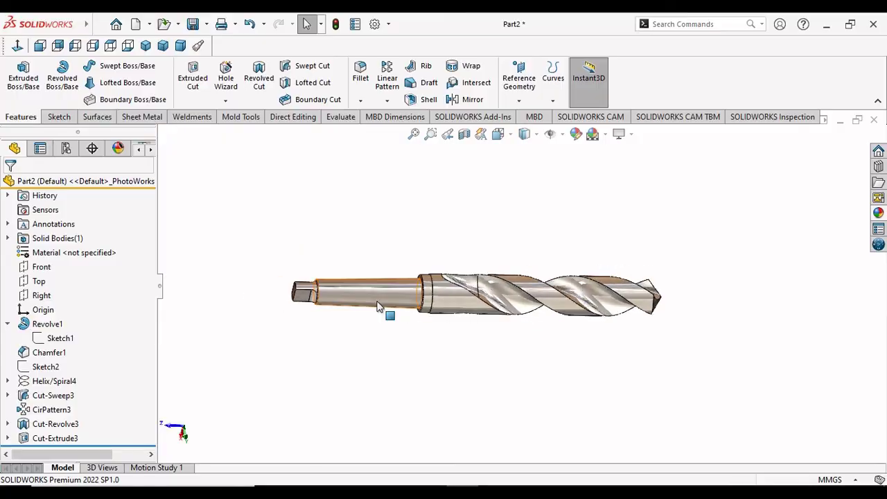
pyautogui.moveTo(386, 311); pyautogui.dragTo(399, 424, button='middle')
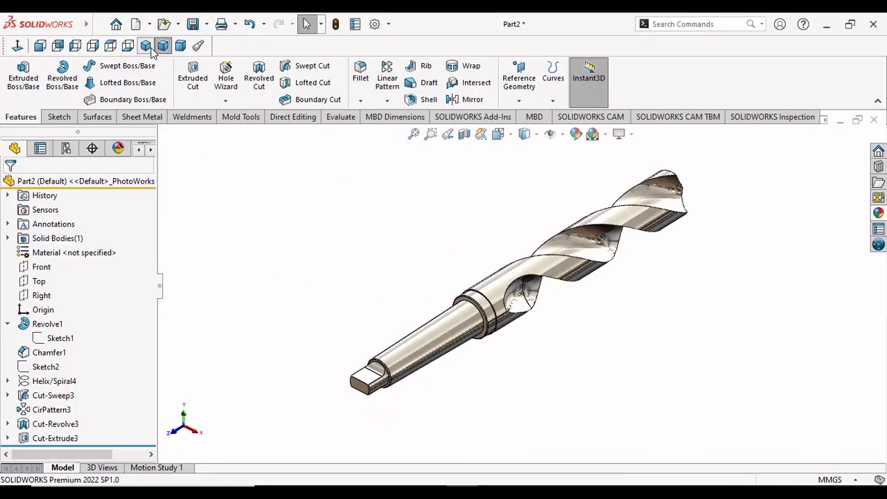
pyautogui.click(180, 45)
pyautogui.click(145, 45)
pyautogui.click(39, 45)
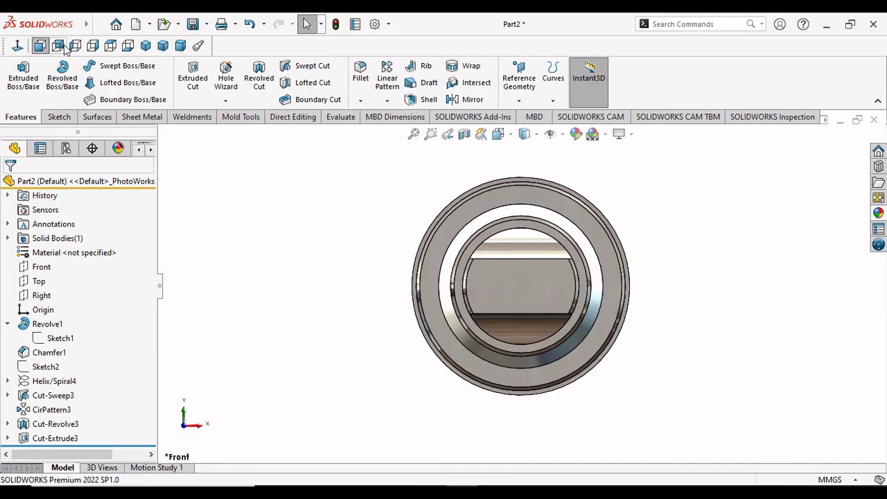
pyautogui.click(145, 45)
pyautogui.click(180, 45)
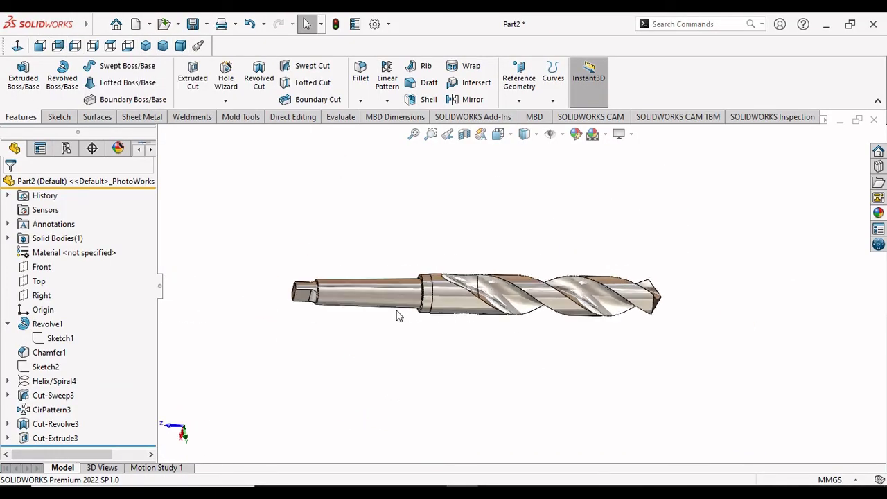
# Step: Cycle the drill through trimetric, right, isometric, dimetric, front, back and left views
pyautogui.moveTo(393, 347); pyautogui.dragTo(399, 423, button='middle')
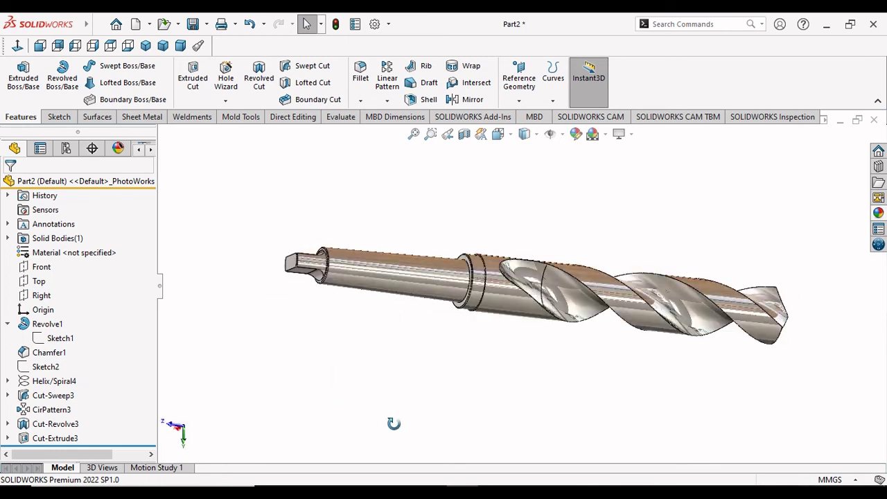
pyautogui.click(163, 45)
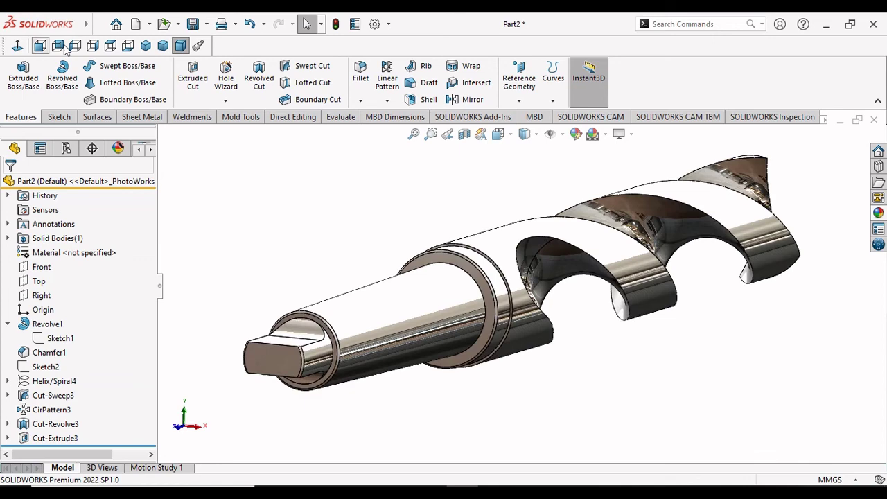
pyautogui.click(92, 45)
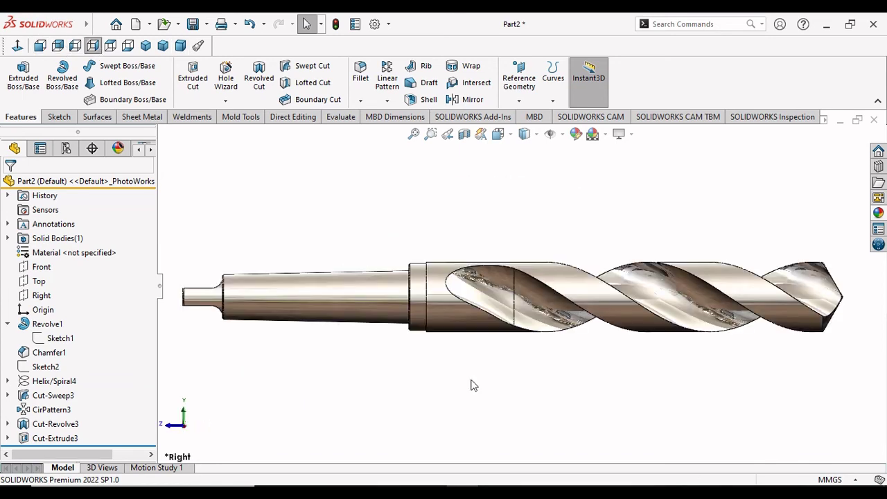
pyautogui.click(163, 45)
pyautogui.click(145, 45)
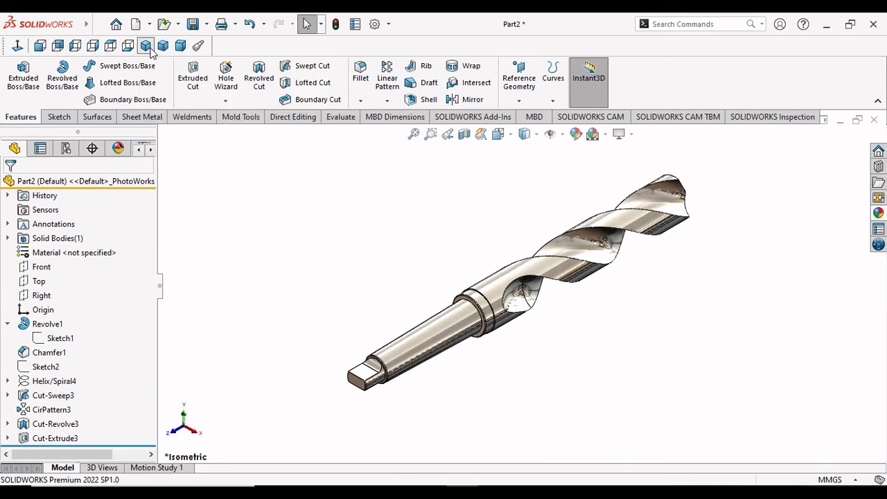
pyautogui.click(180, 45)
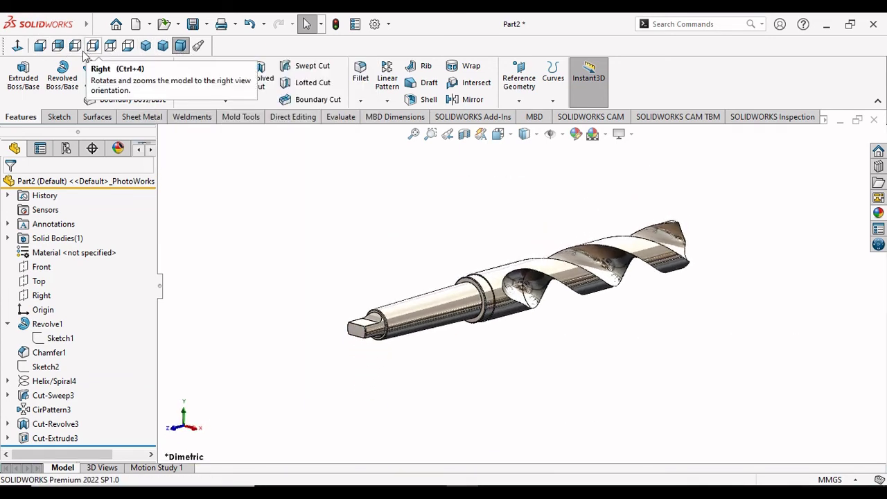
pyautogui.click(41, 46)
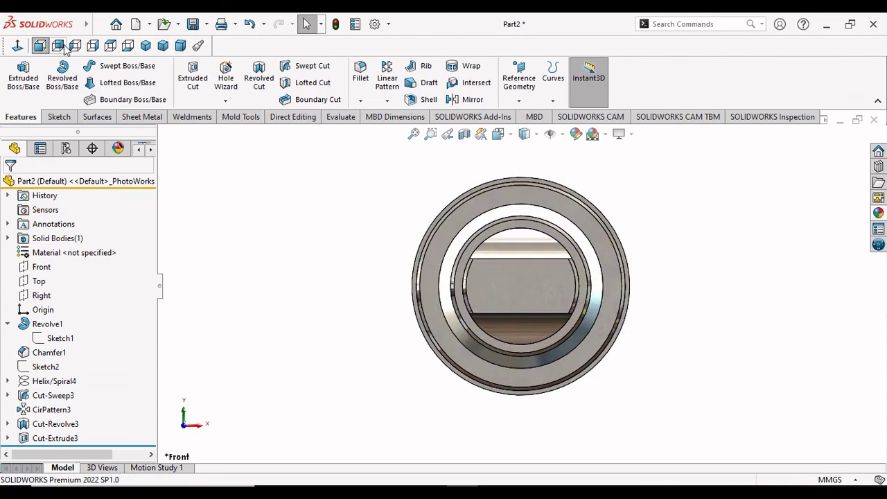
pyautogui.click(57, 45)
pyautogui.click(75, 45)
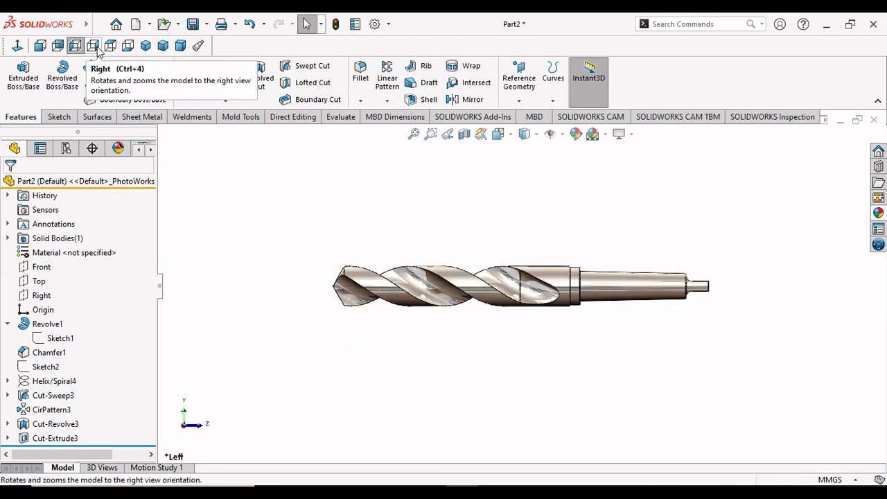
pyautogui.click(93, 46)
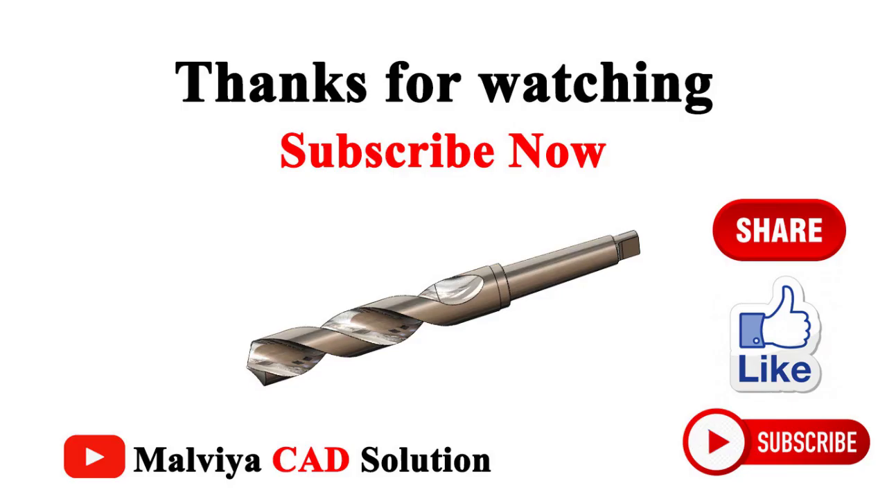